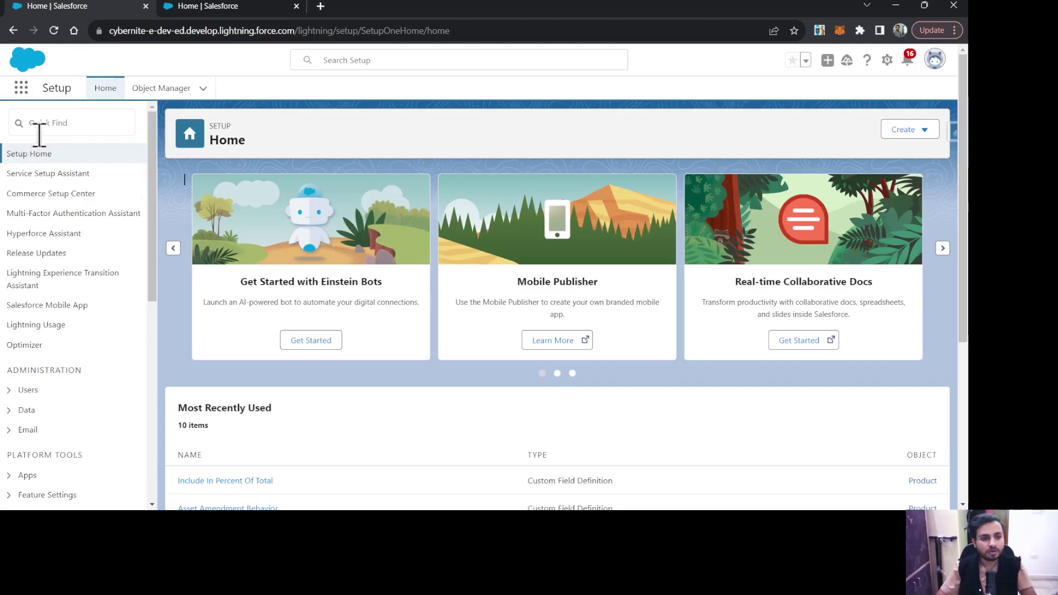
# - Open the Process Automation Settings and check whether Opt in to Reactive Display Text Beta is enabled
pyautogui.click(43, 124)
pyautogui.write('process')
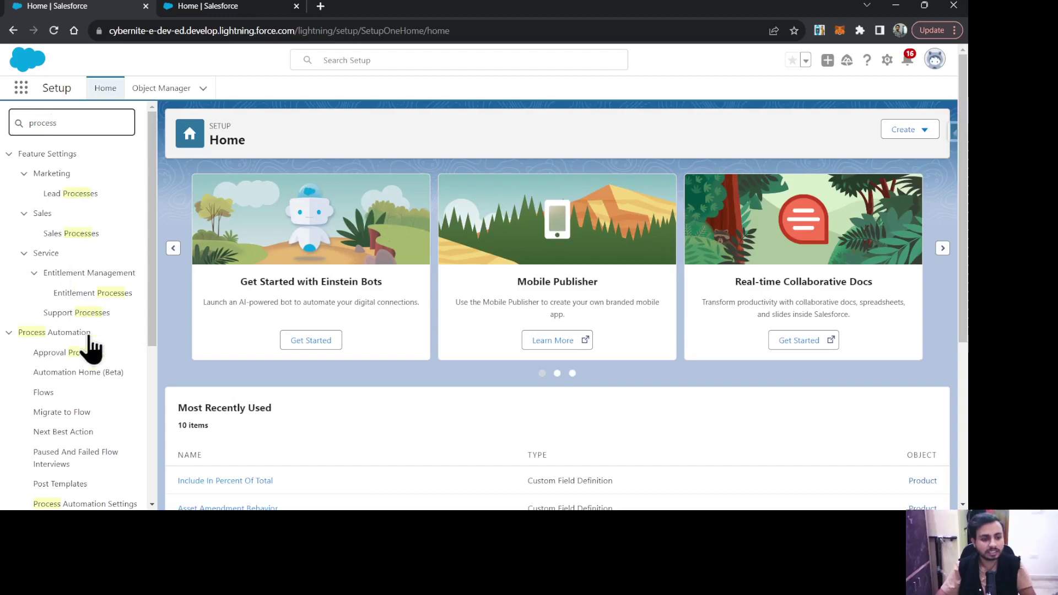
pyautogui.write(' au')
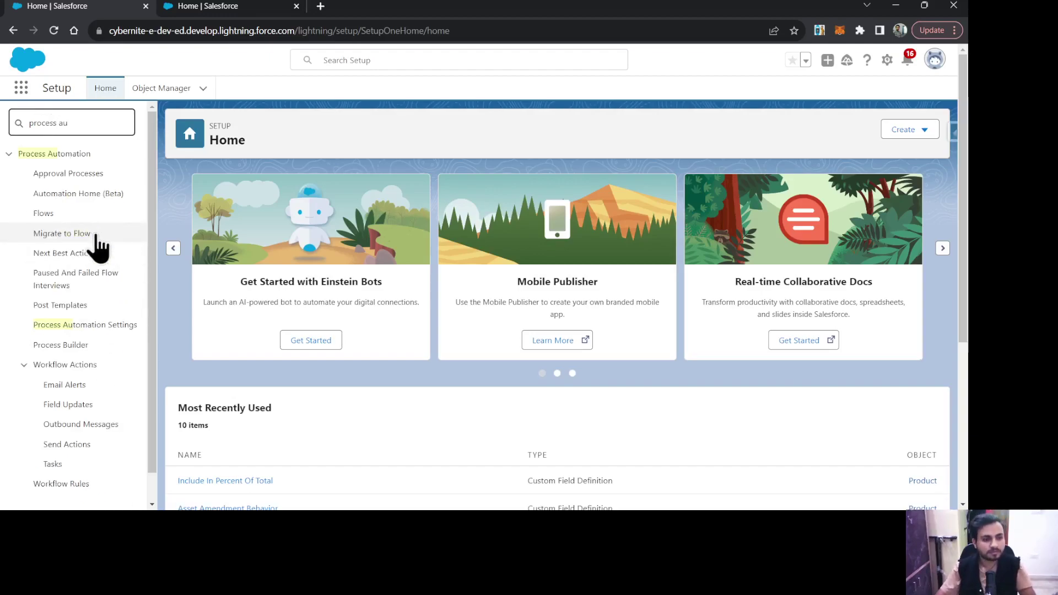
pyautogui.click(71, 325)
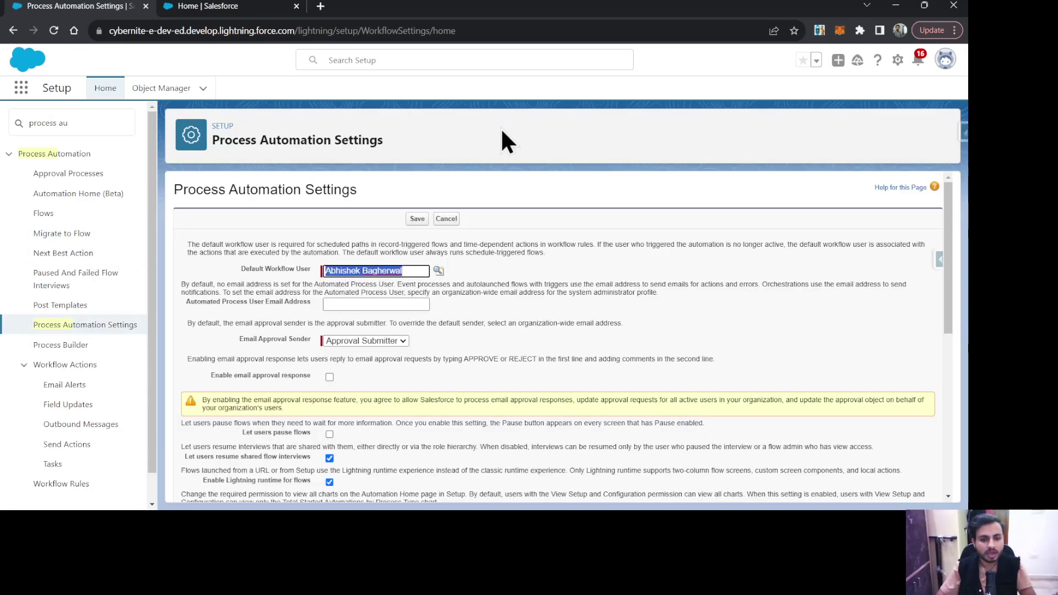
pyautogui.scroll(-15, 555, 356)
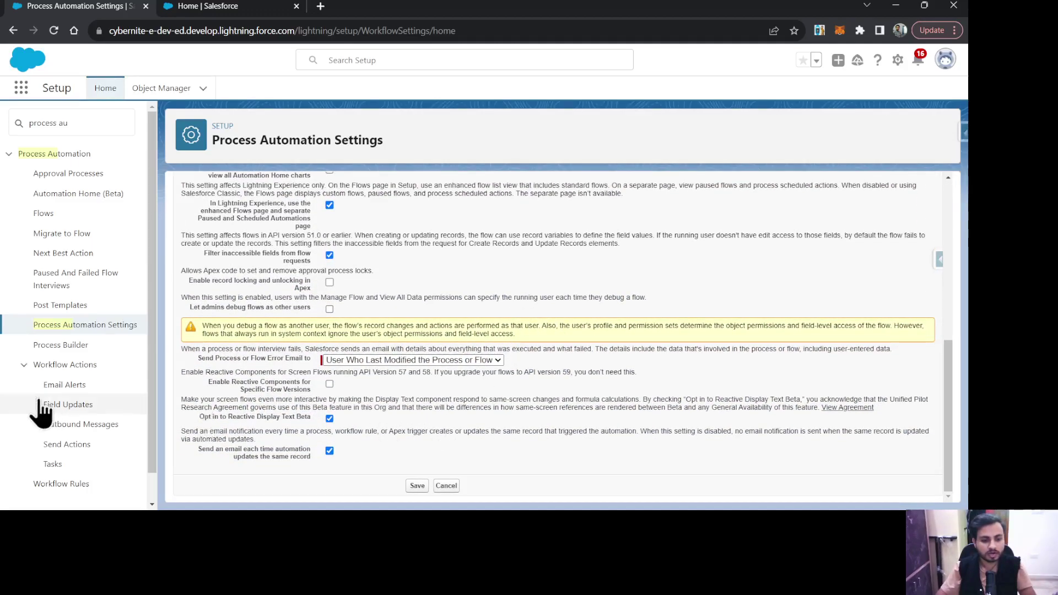
pyautogui.moveTo(198, 415); pyautogui.dragTo(336, 414)
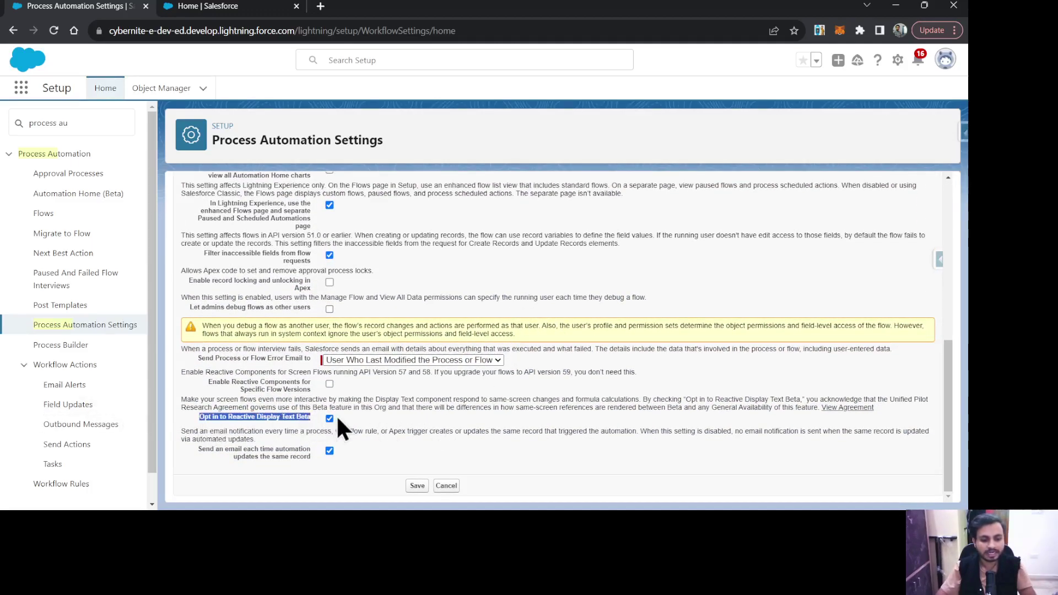
pyautogui.click(469, 397)
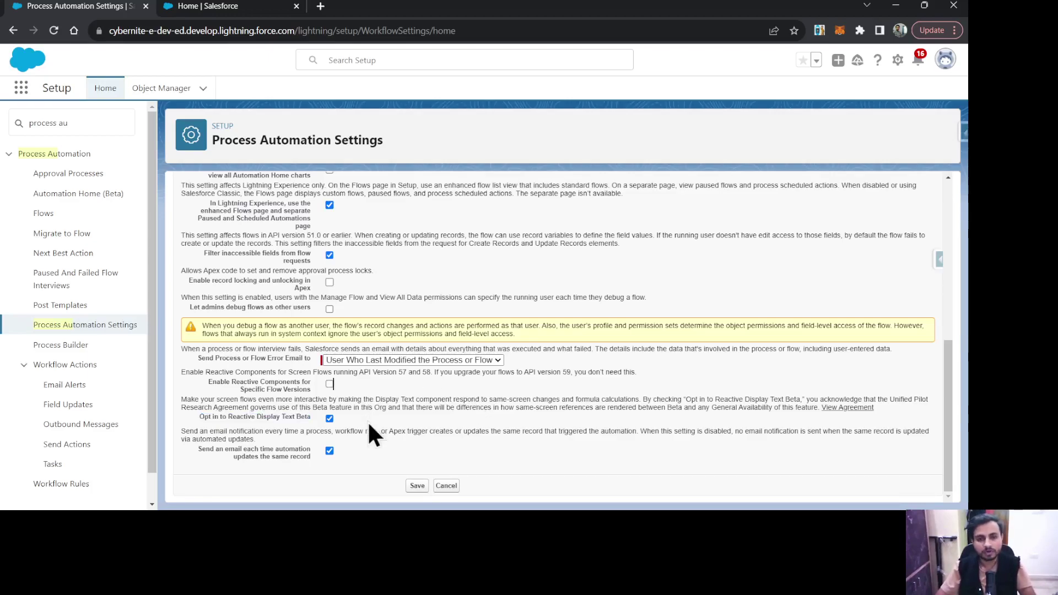
# - Find Flows in Setup and create a new Screen Flow
pyautogui.click(92, 121)
pyautogui.tripleClick(92, 121)
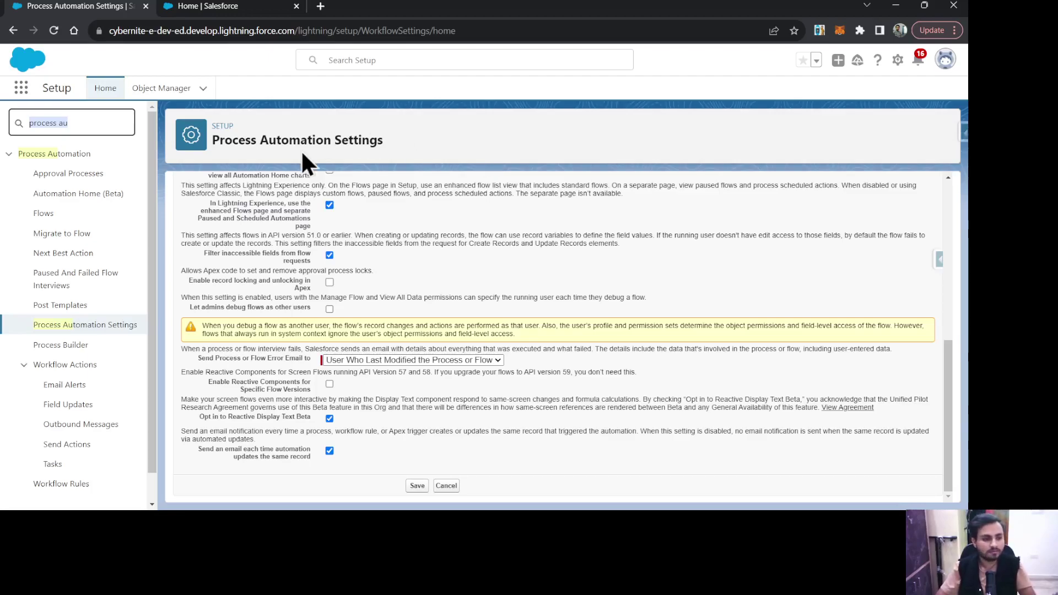
pyautogui.write('flow')
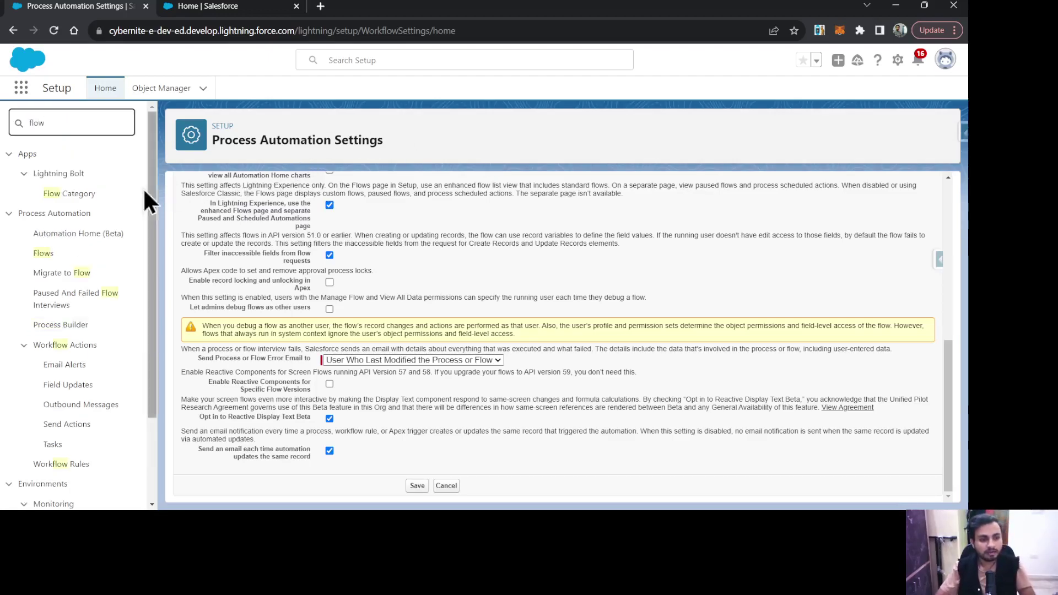
pyautogui.click(44, 253)
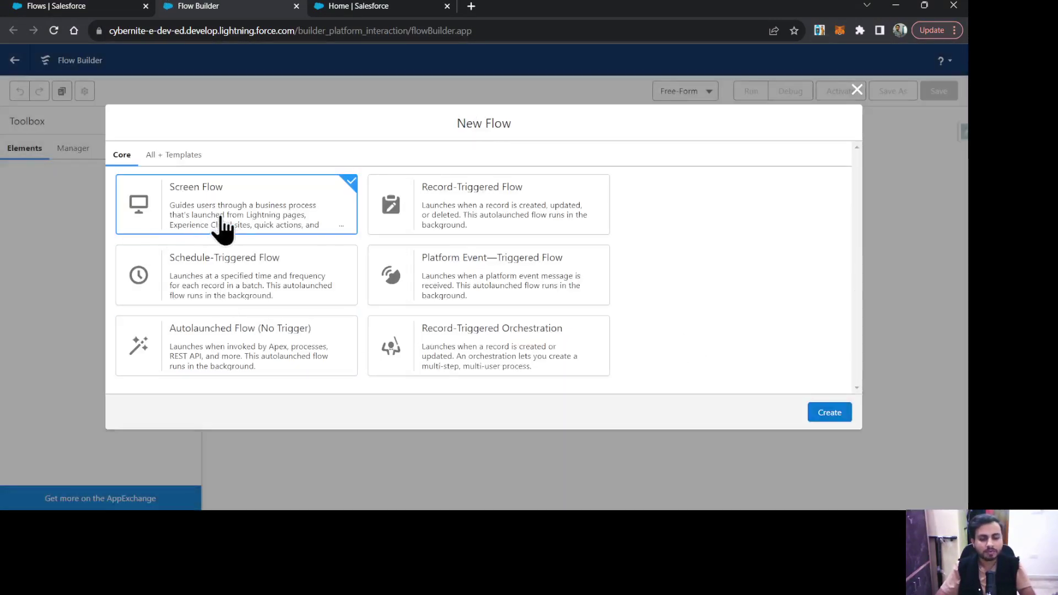
pyautogui.click(824, 413)
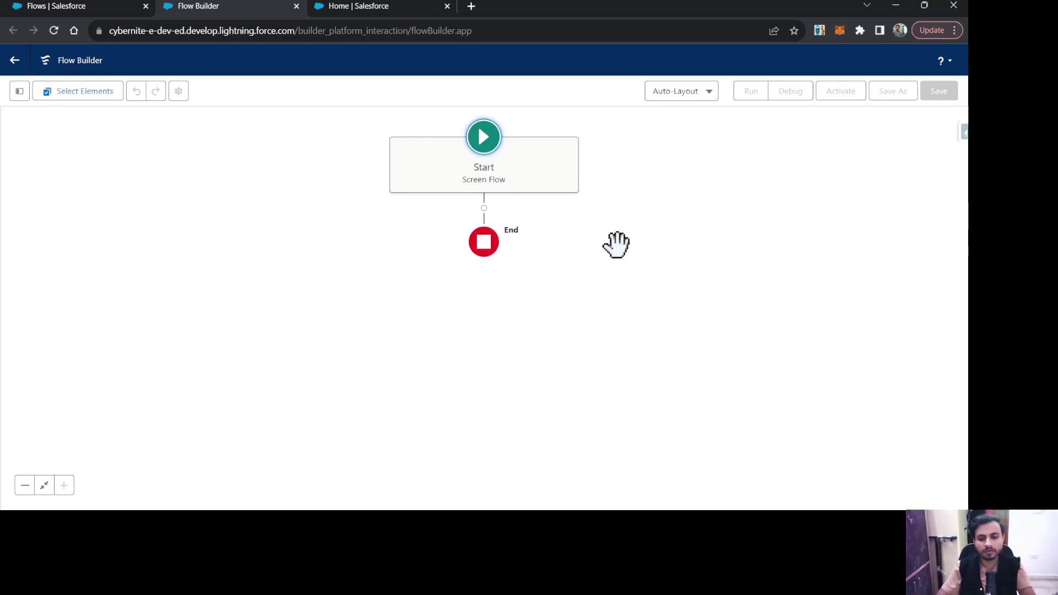
# - Add a Get Records element after the flow's start and label it Get Products
pyautogui.click(484, 208)
pyautogui.scroll(-6, 440, 329)
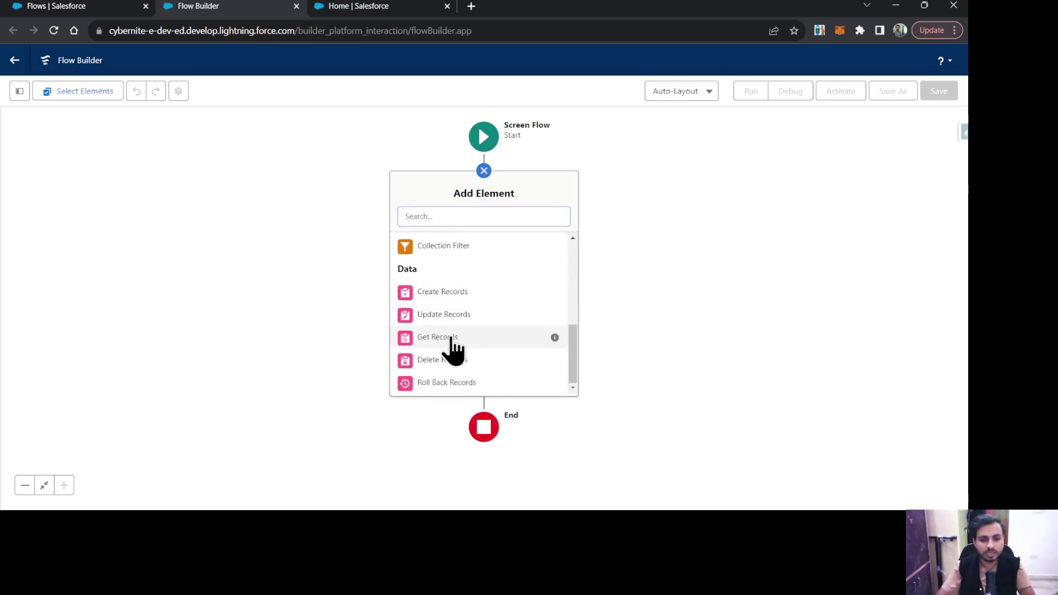
pyautogui.click(452, 346)
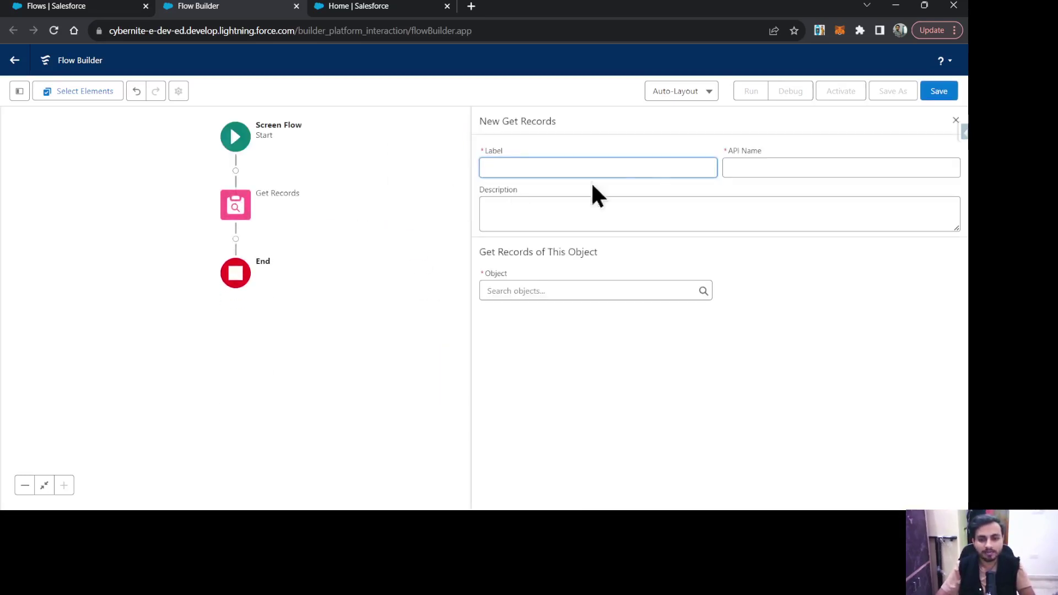
pyautogui.write('Get ')
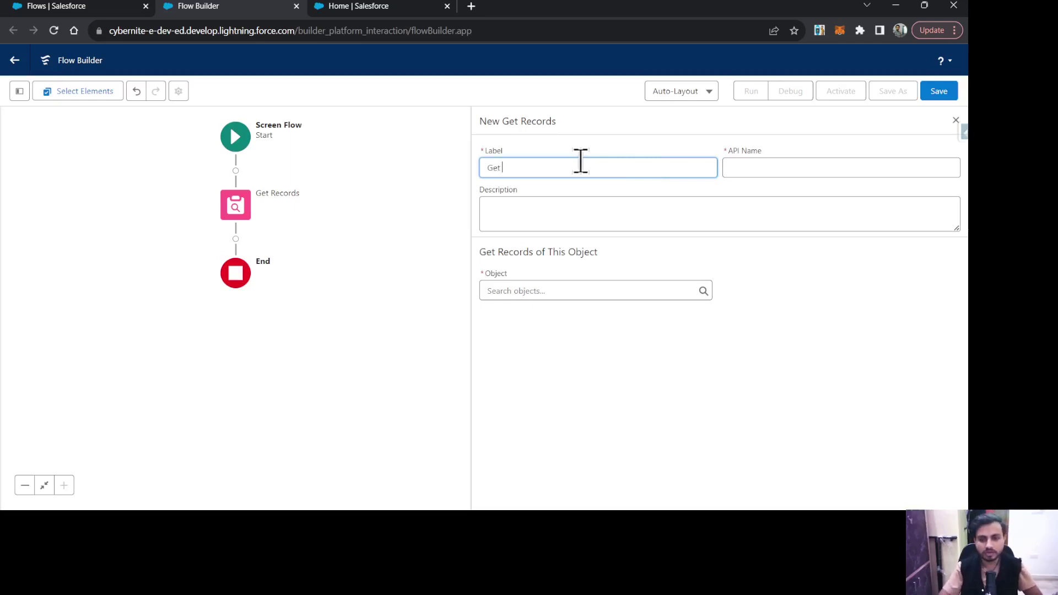
pyautogui.write('Prodcy')
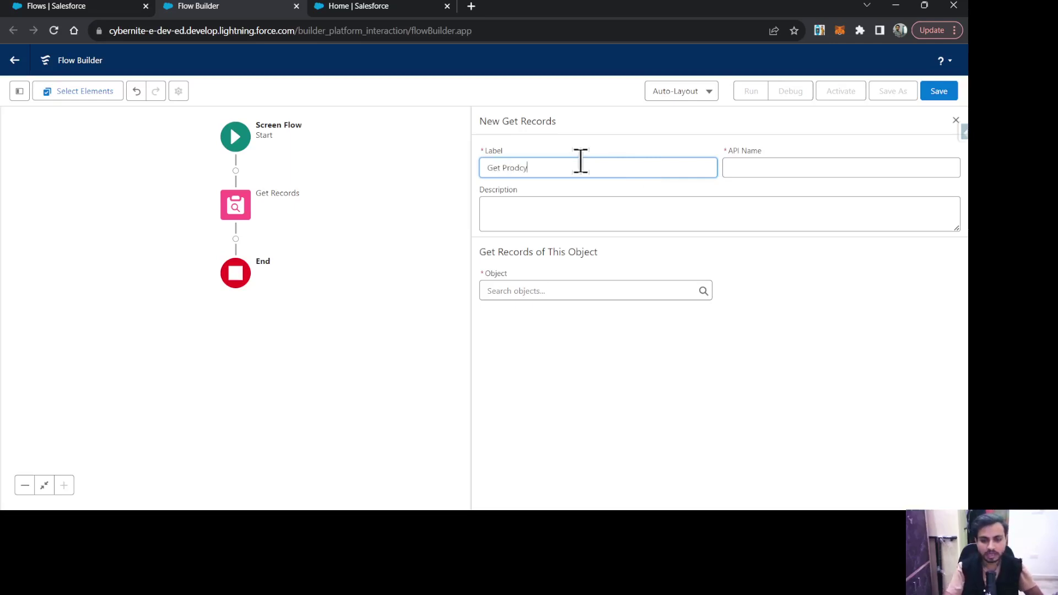
pyautogui.press('BackSpace')
pyautogui.press('BackSpace')
pyautogui.write('ucts')
# - Configure Get Products to retrieve the Product object with no filter conditions and store all records
pyautogui.click(529, 291)
pyautogui.write('product')
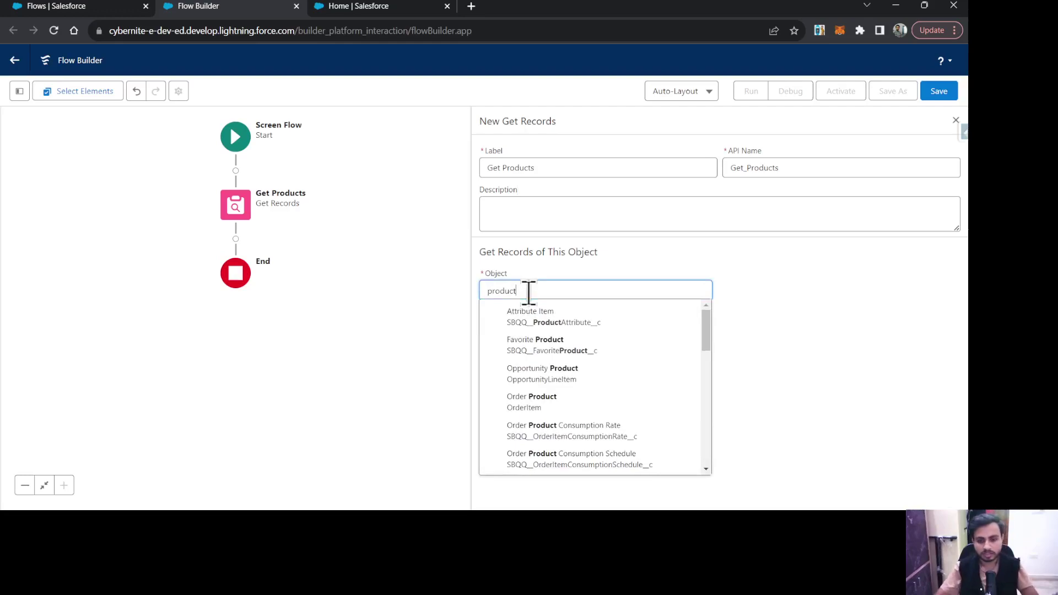
pyautogui.scroll(-4, 555, 389)
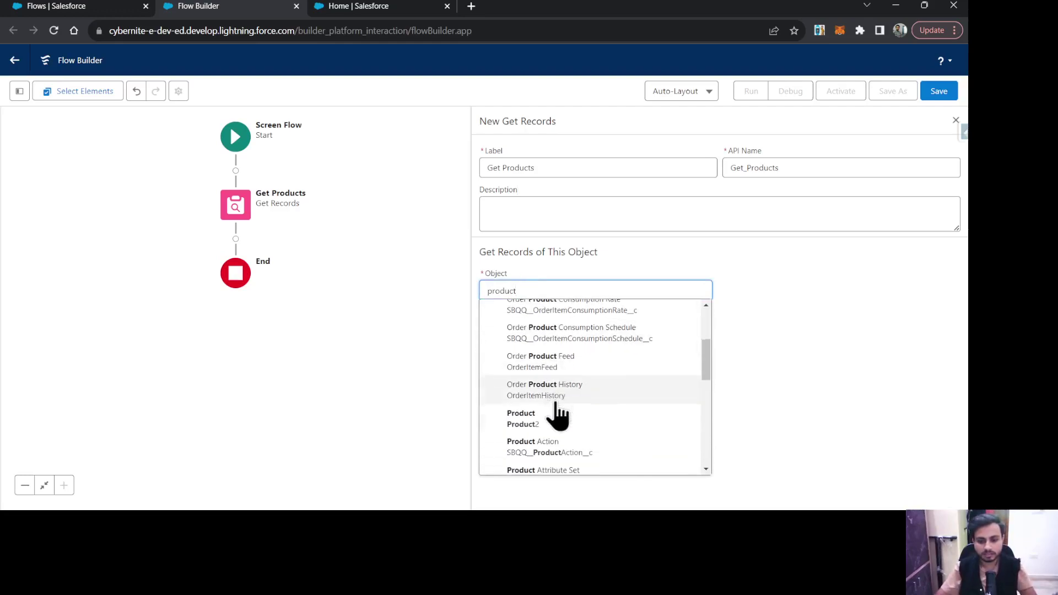
pyautogui.click(537, 356)
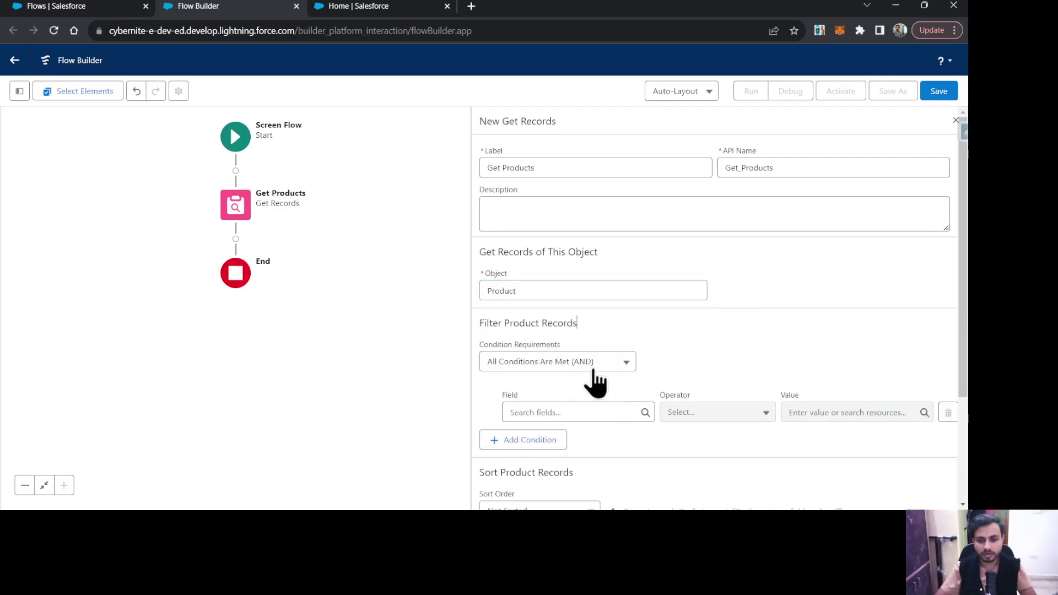
pyautogui.click(542, 366)
pyautogui.click(526, 270)
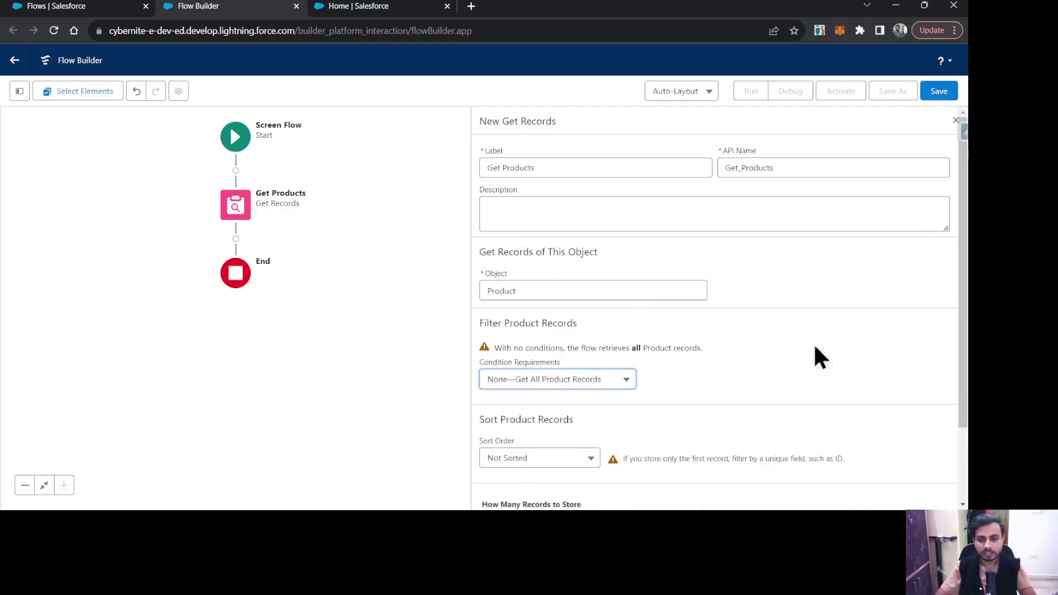
pyautogui.scroll(-2, 788, 333)
pyautogui.click(527, 438)
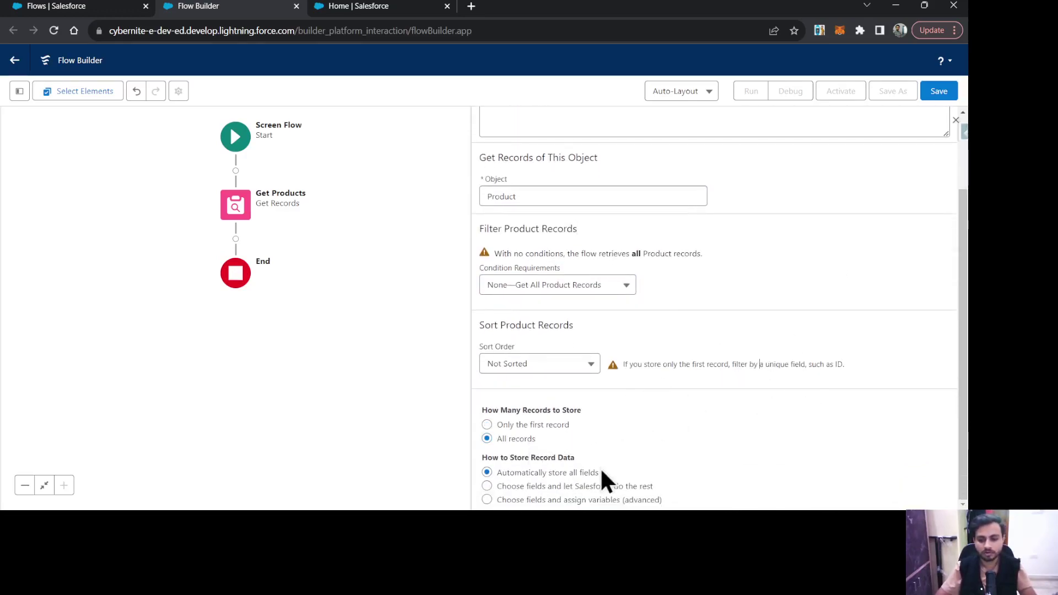
# - Save the flow with the label Product Quantity Discount Calculation and close the Get Products settings
pyautogui.click(938, 91)
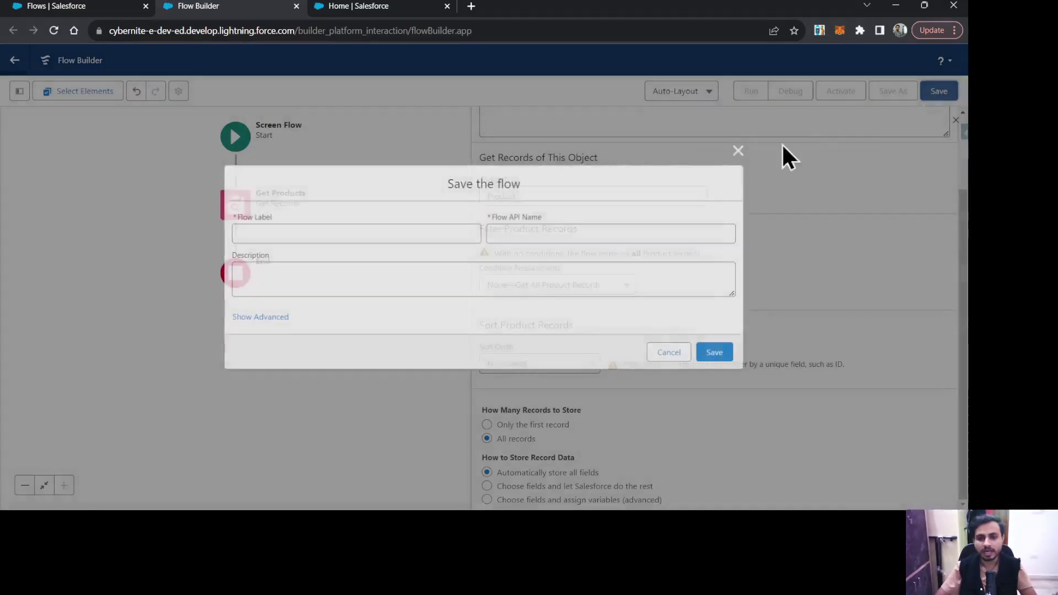
pyautogui.click(337, 226)
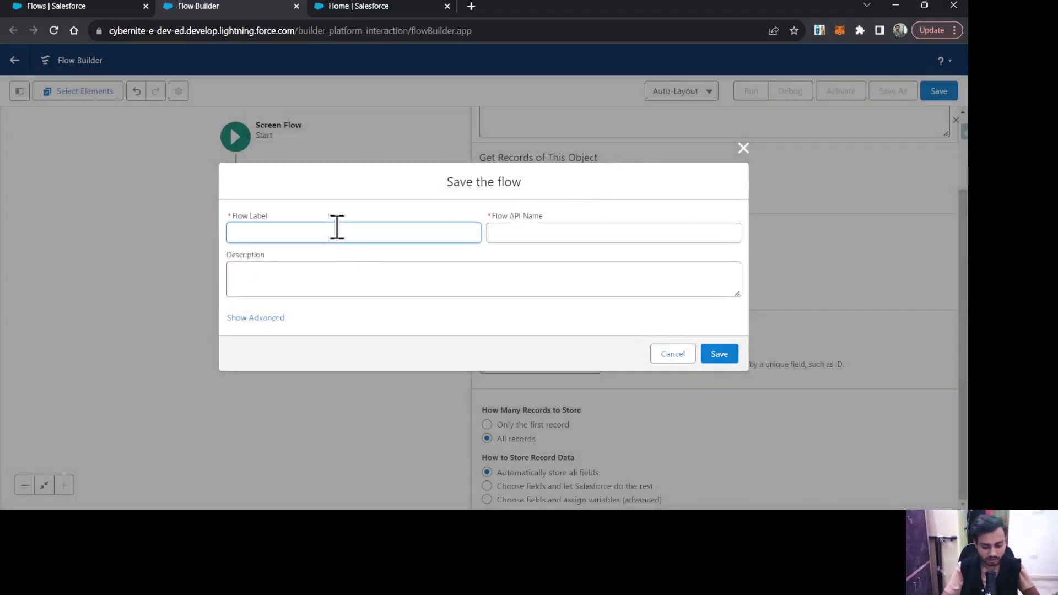
pyautogui.write('Prodcu')
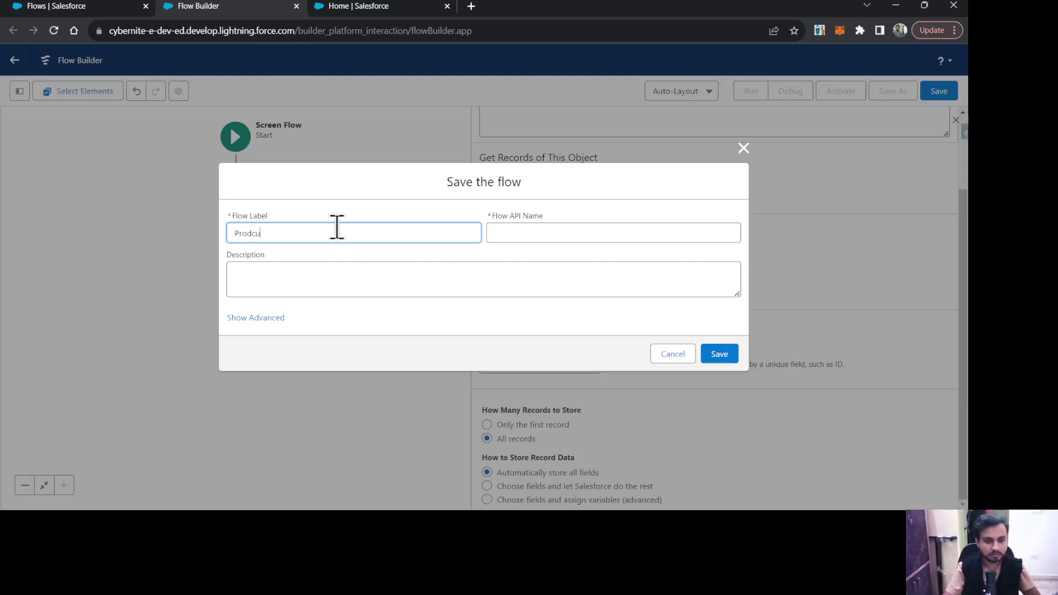
pyautogui.press('BackSpace')
pyautogui.press('BackSpace')
pyautogui.write('uct')
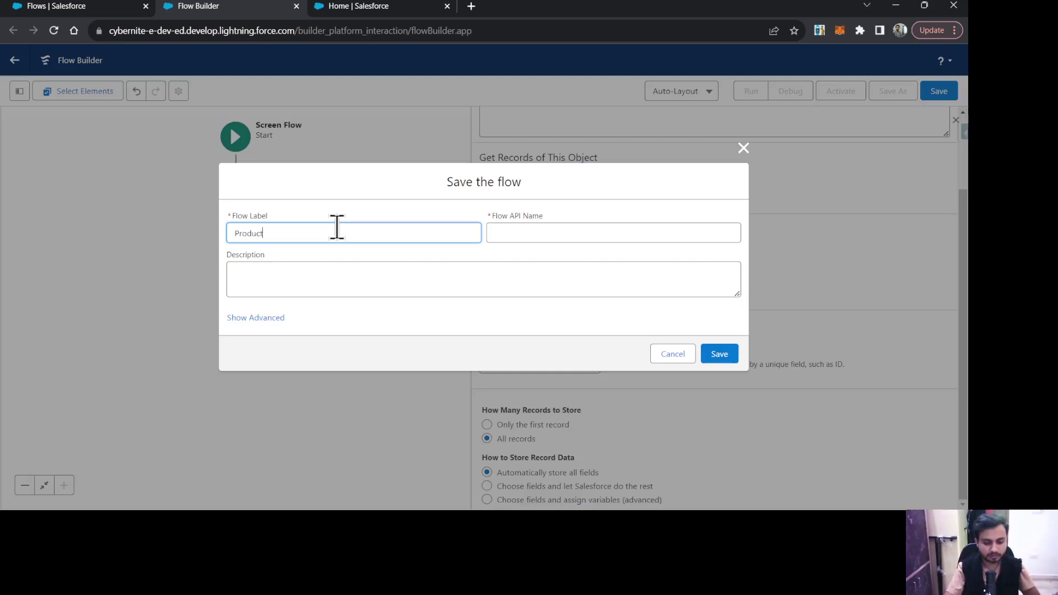
pyautogui.write(' Quantitty')
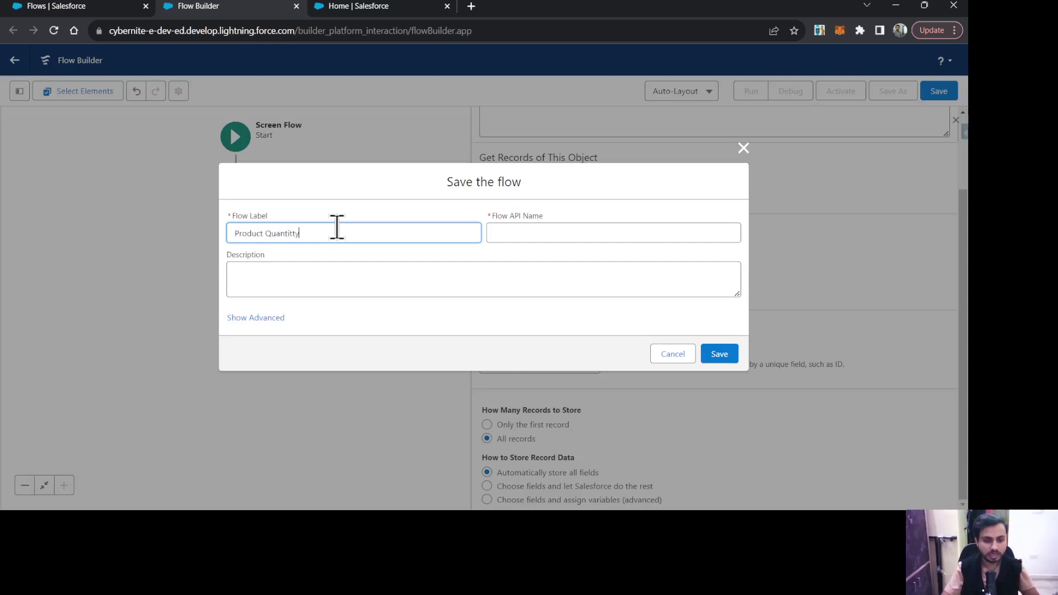
pyautogui.press('BackSpace')
pyautogui.press('BackSpace')
pyautogui.write('y Discount')
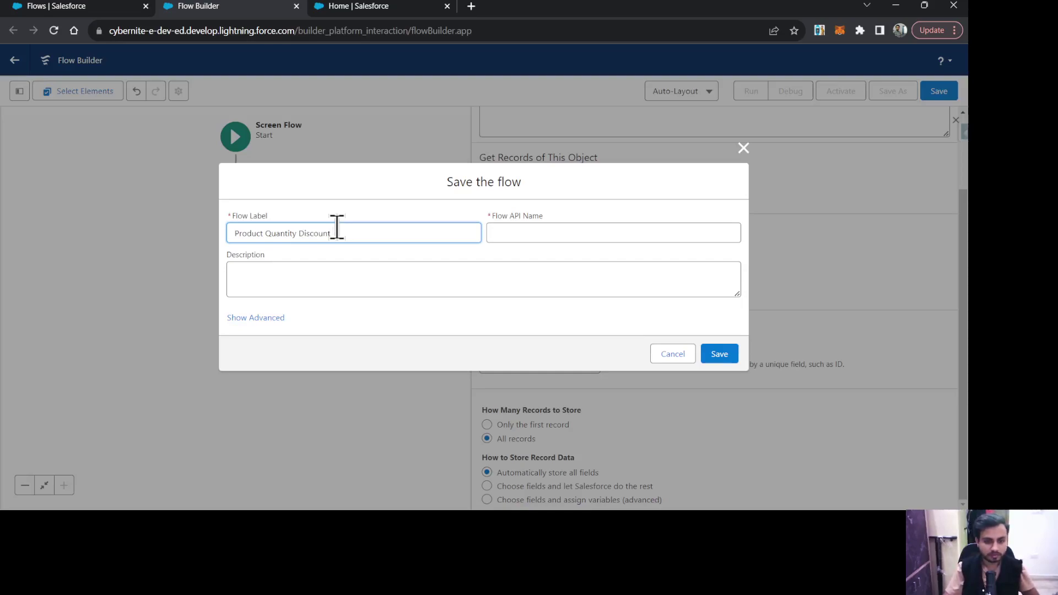
pyautogui.write(' Calculation')
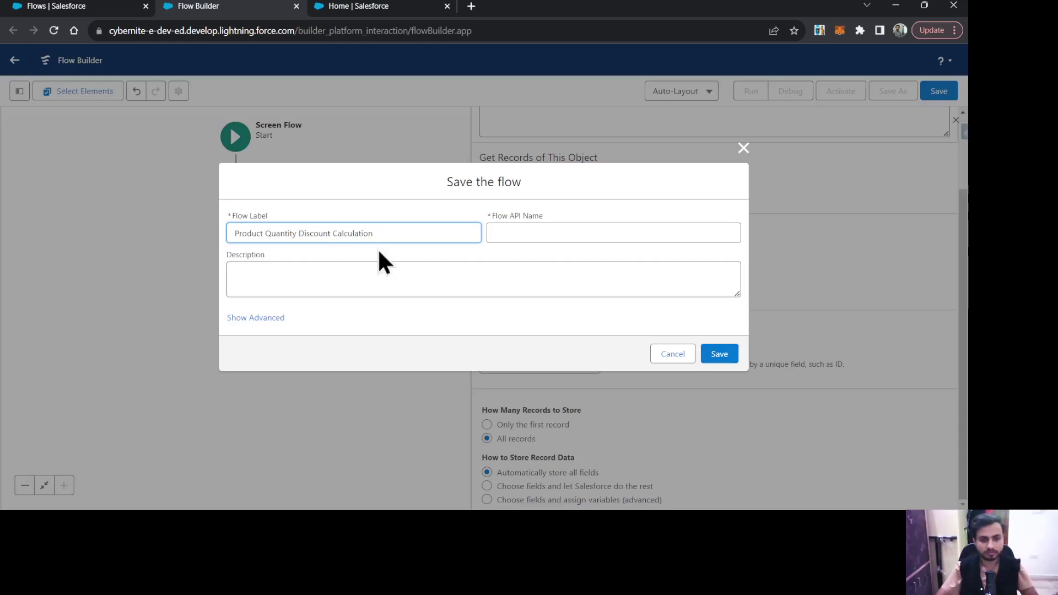
pyautogui.click(719, 353)
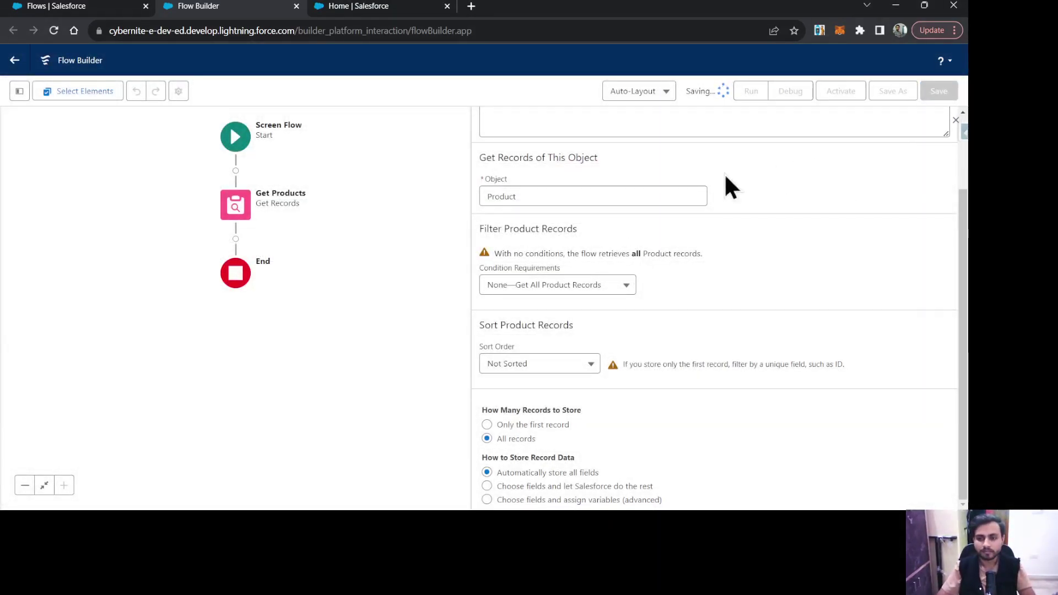
pyautogui.click(955, 119)
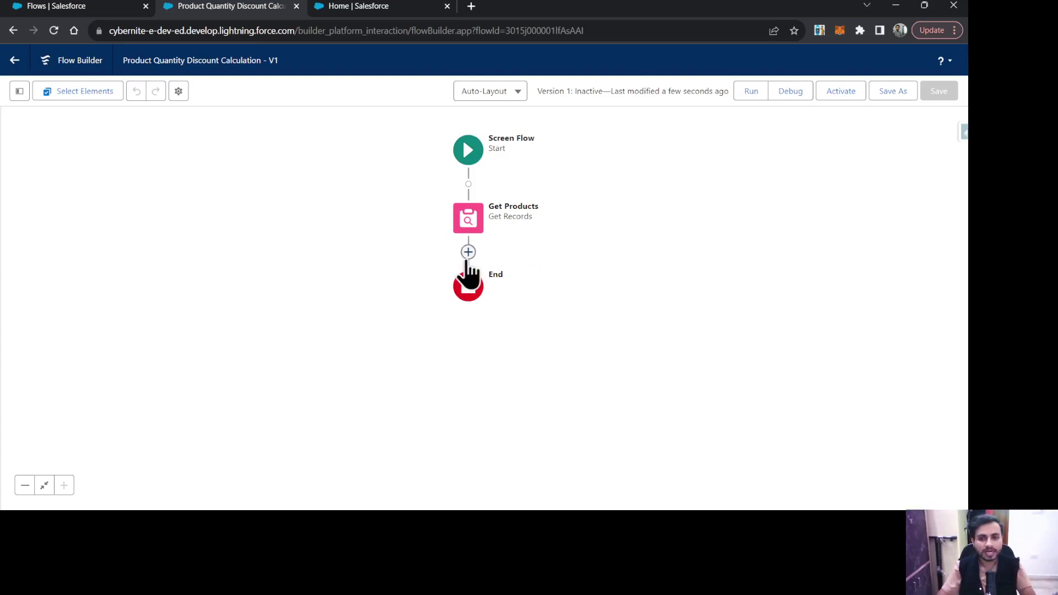
# - Add a Screen element after Get Products and label it Product Quantity Discount Calc Screen
pyautogui.click(468, 253)
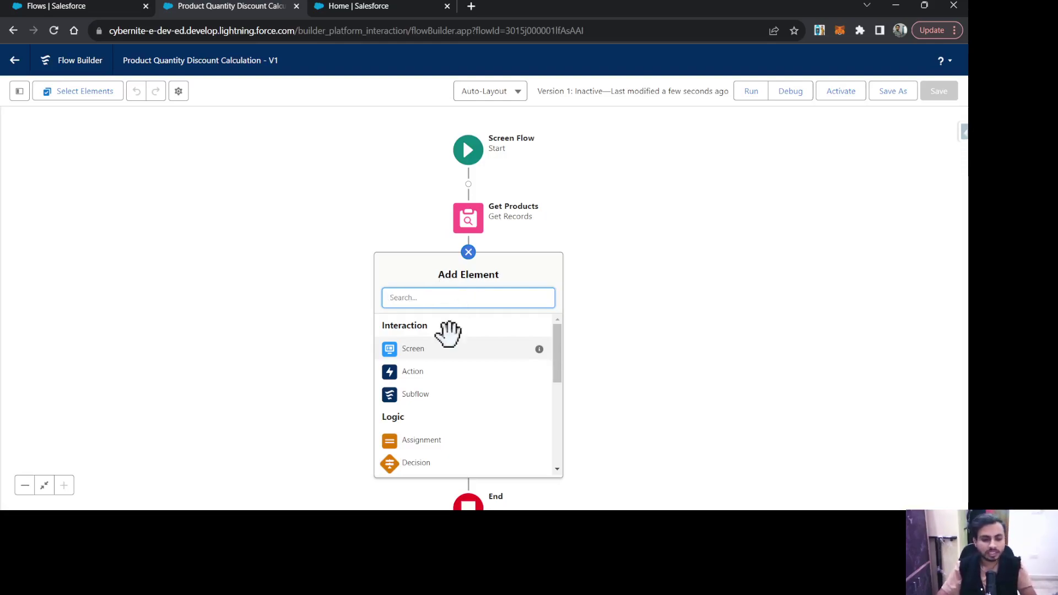
pyautogui.click(451, 348)
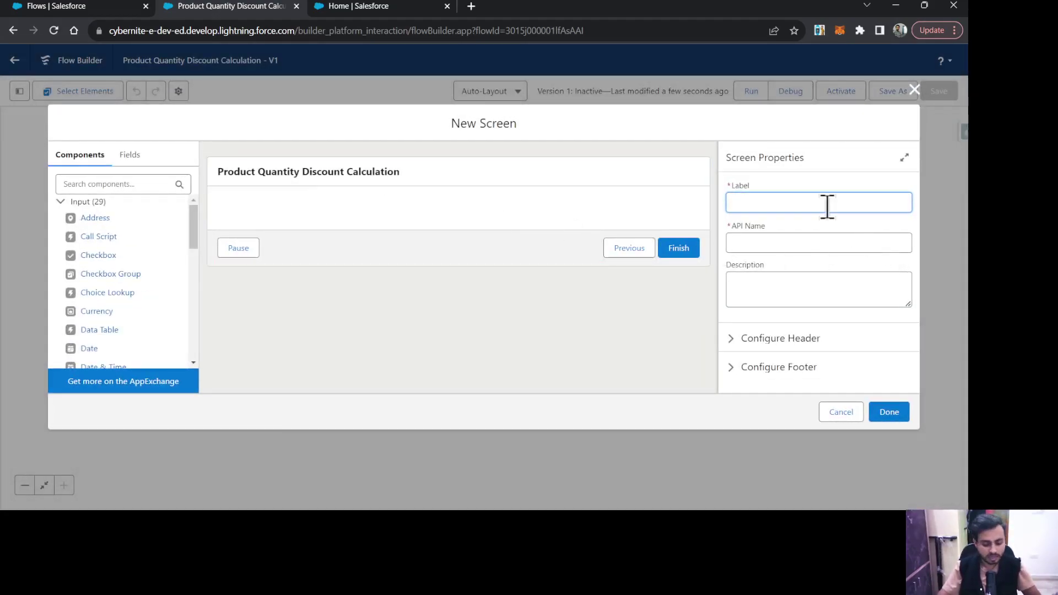
pyautogui.write('Pro')
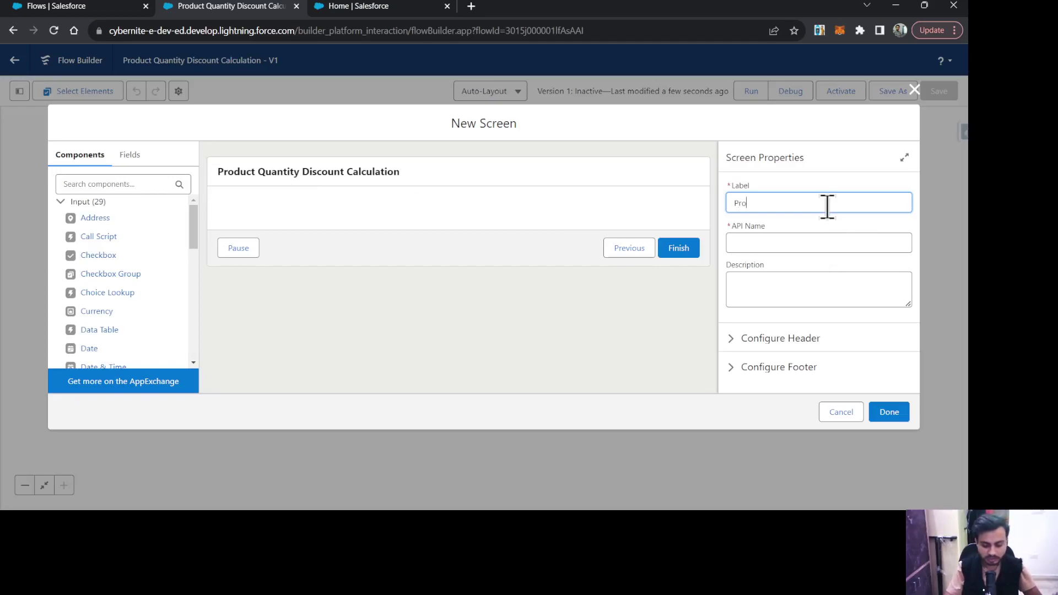
pyautogui.write('ducts')
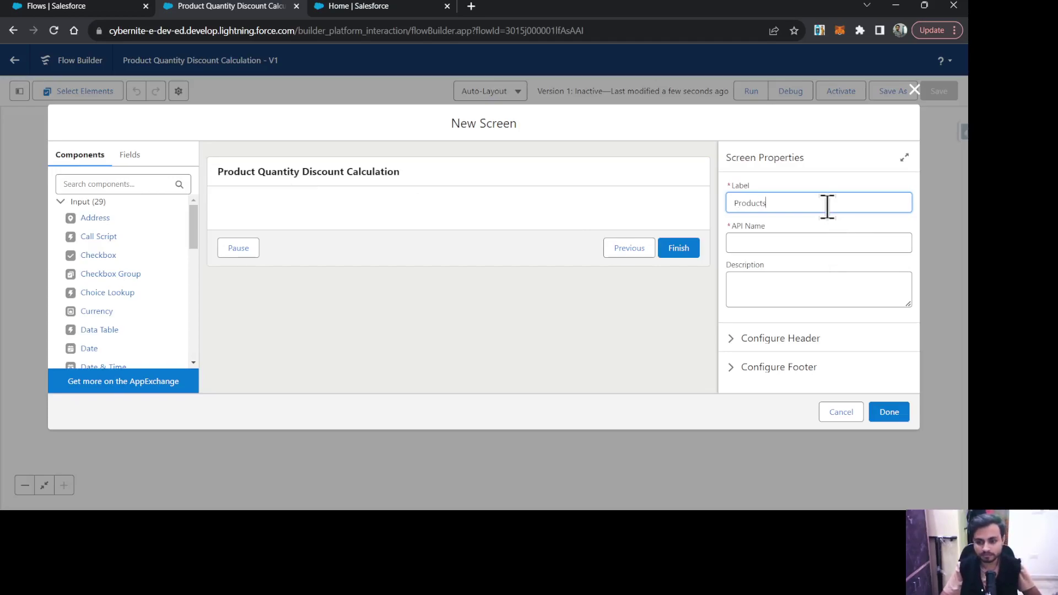
pyautogui.press('BackSpace')
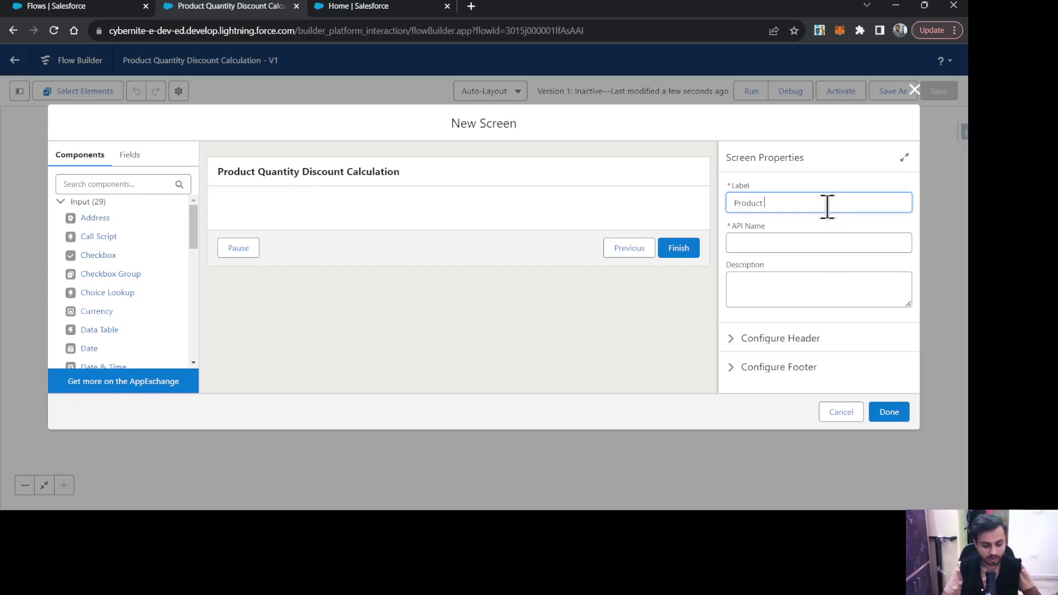
pyautogui.write('Quant')
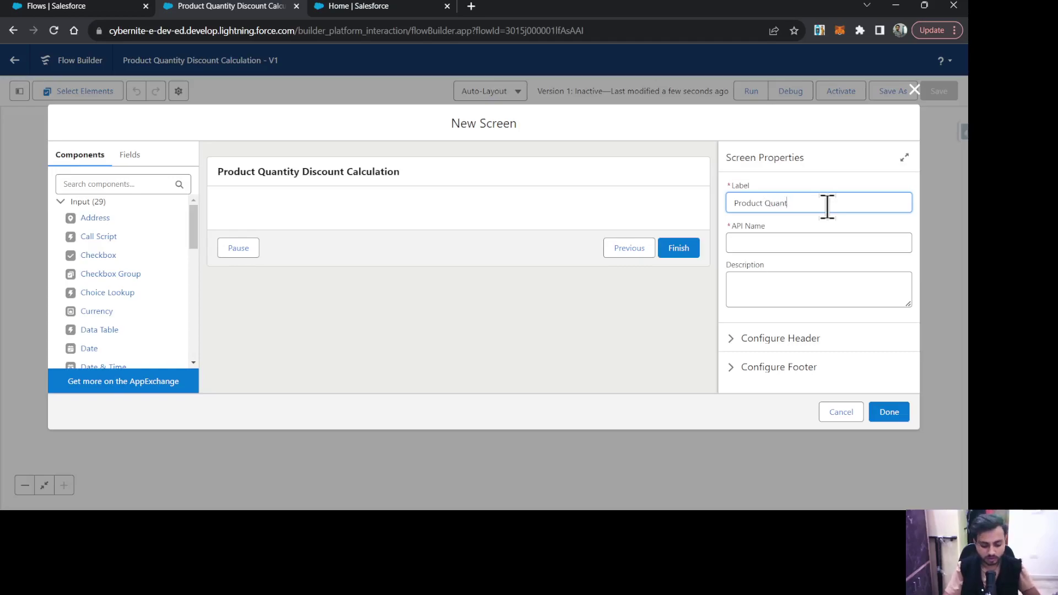
pyautogui.write('ity Dis')
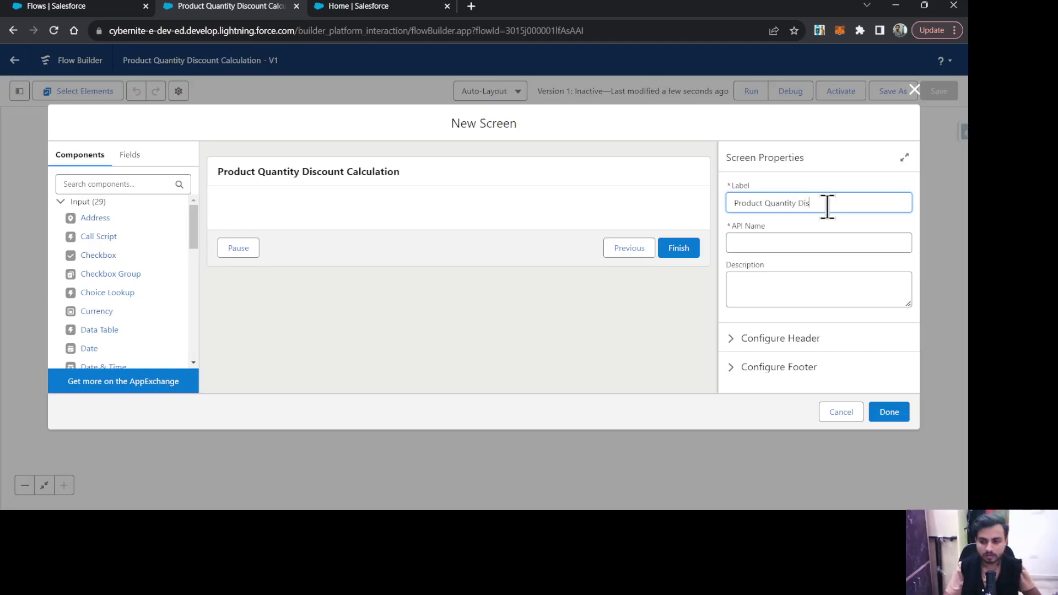
pyautogui.write('count Calc Screen')
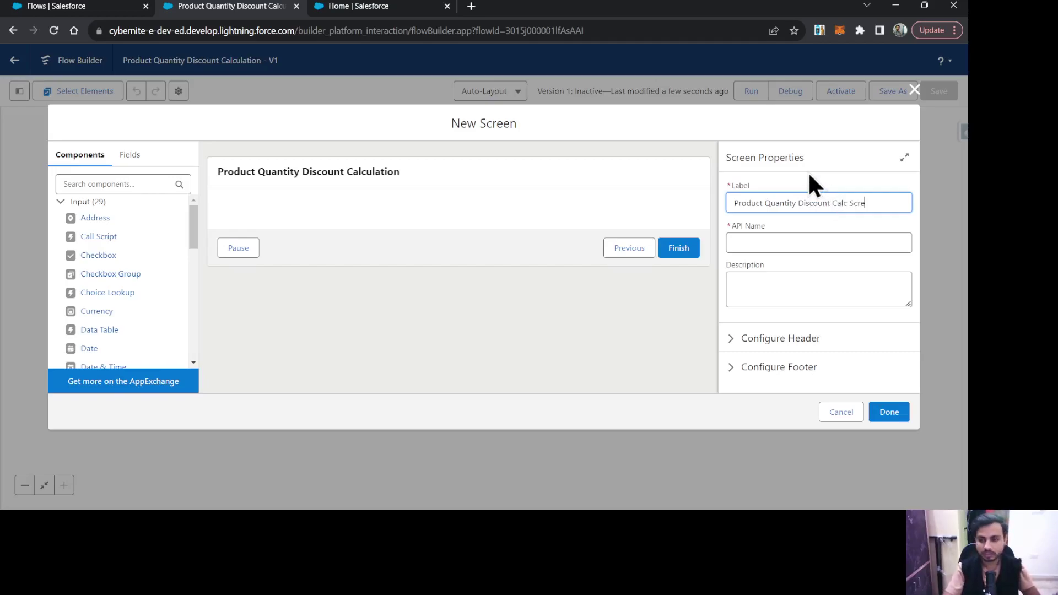
pyautogui.click(807, 174)
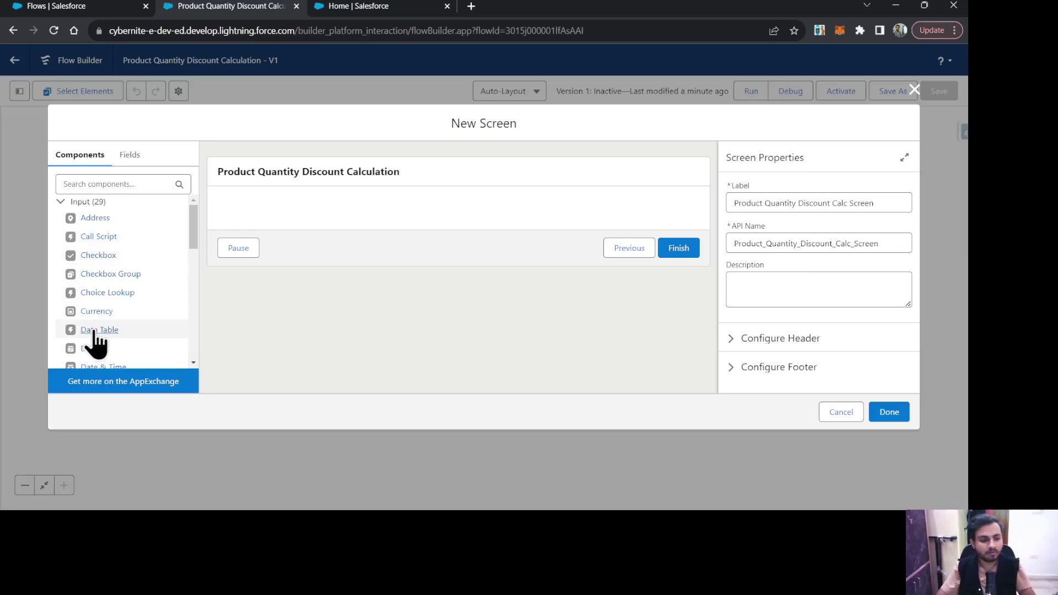
# - Add a Data Table component to the screen and give it the API name Products
pyautogui.moveTo(94, 331); pyautogui.dragTo(389, 211)
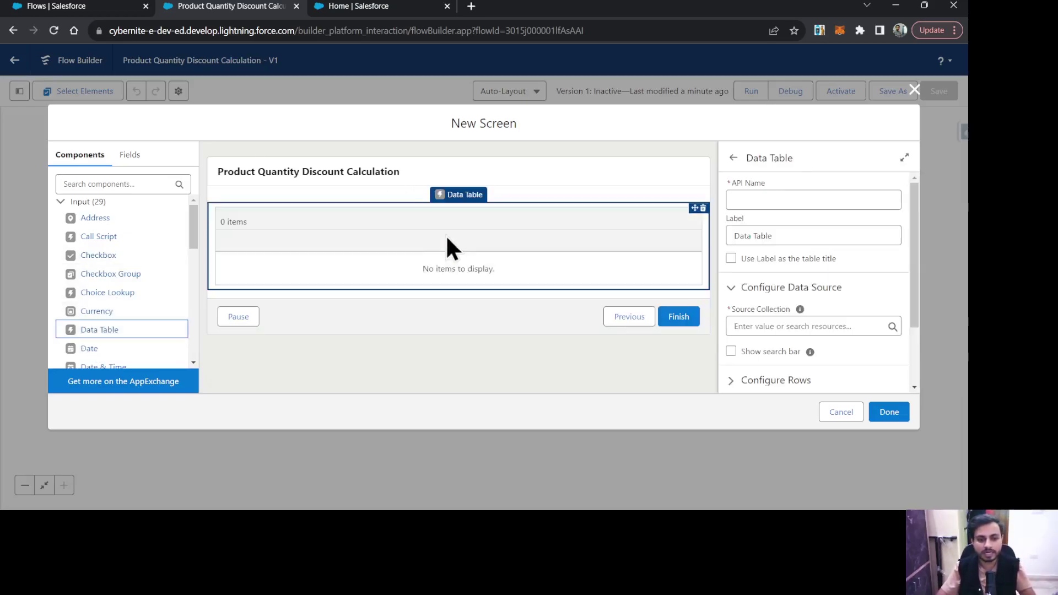
pyautogui.click(802, 201)
pyautogui.write('P')
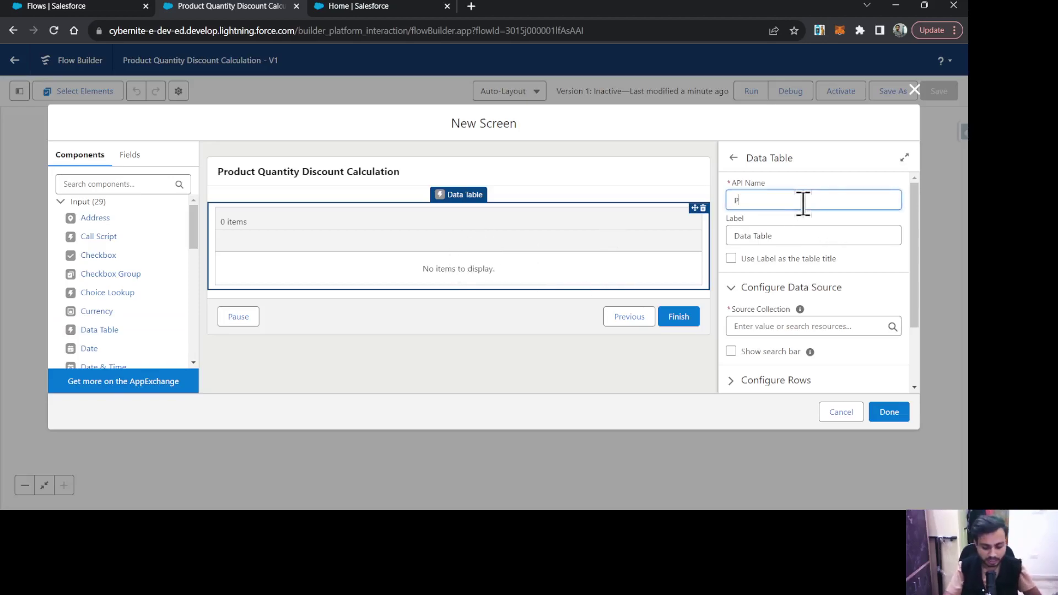
pyautogui.write('roducts')
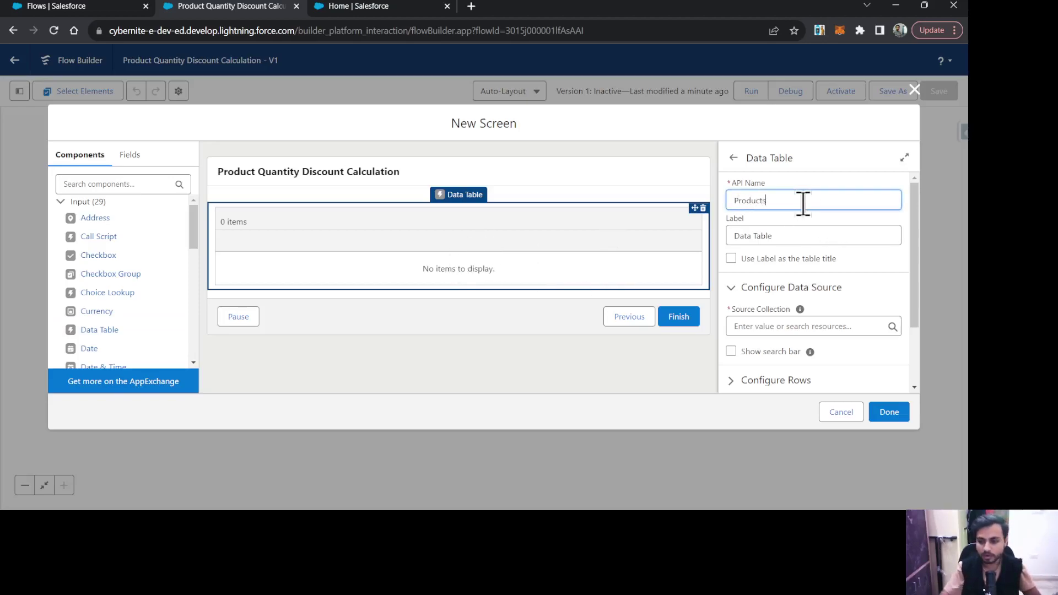
# - Set the data table's source collection to Products from Get_Products and use its label as the table title
pyautogui.click(807, 326)
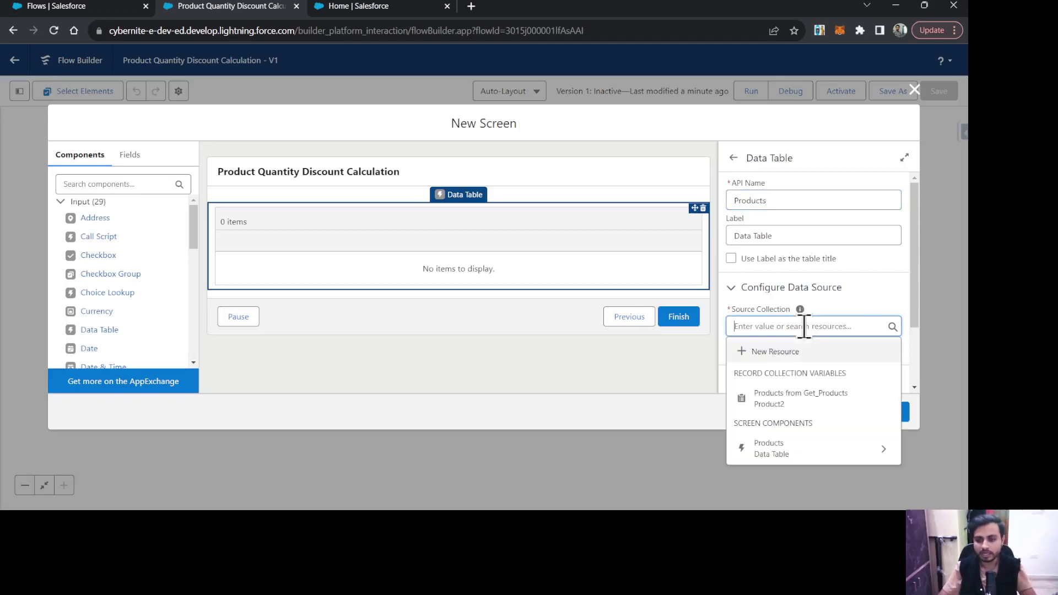
pyautogui.click(807, 401)
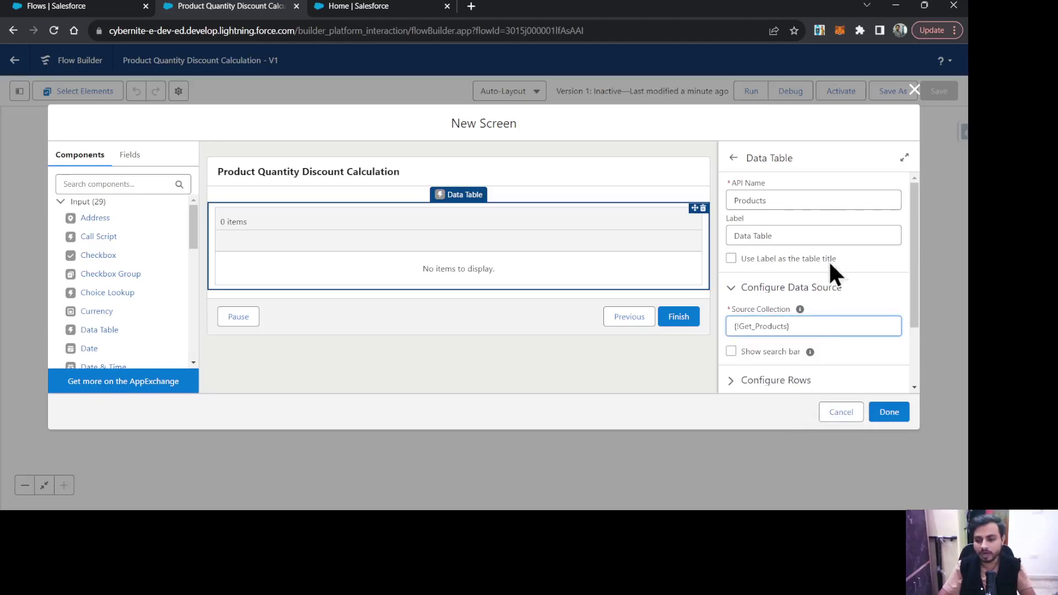
pyautogui.click(828, 260)
# - Configure the data table's first column with the Name source field
pyautogui.scroll(-1, 820, 308)
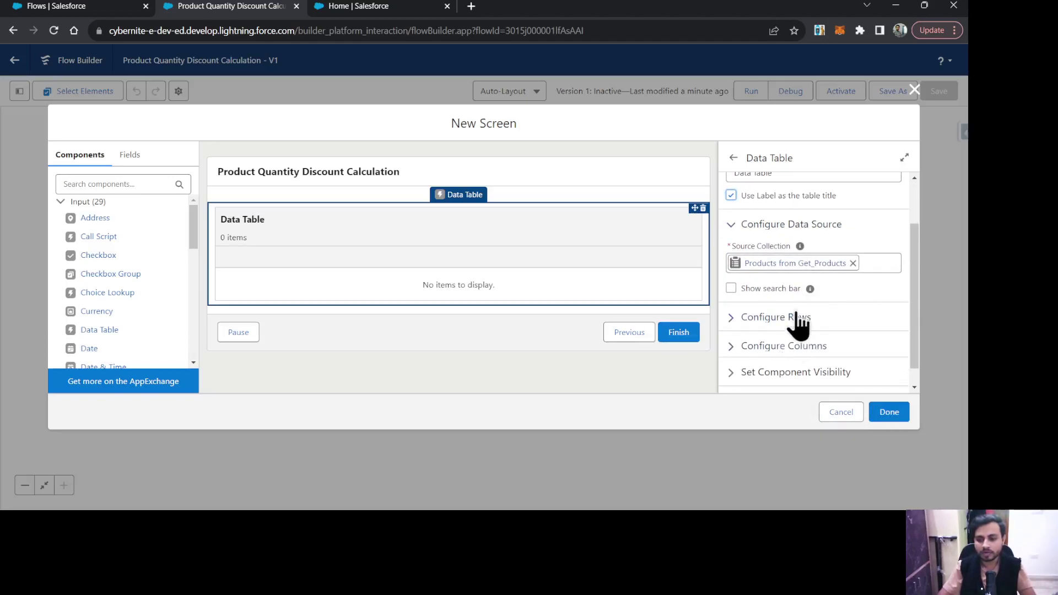
pyautogui.click(793, 346)
pyautogui.scroll(-1, 795, 331)
pyautogui.scroll(-1, 805, 340)
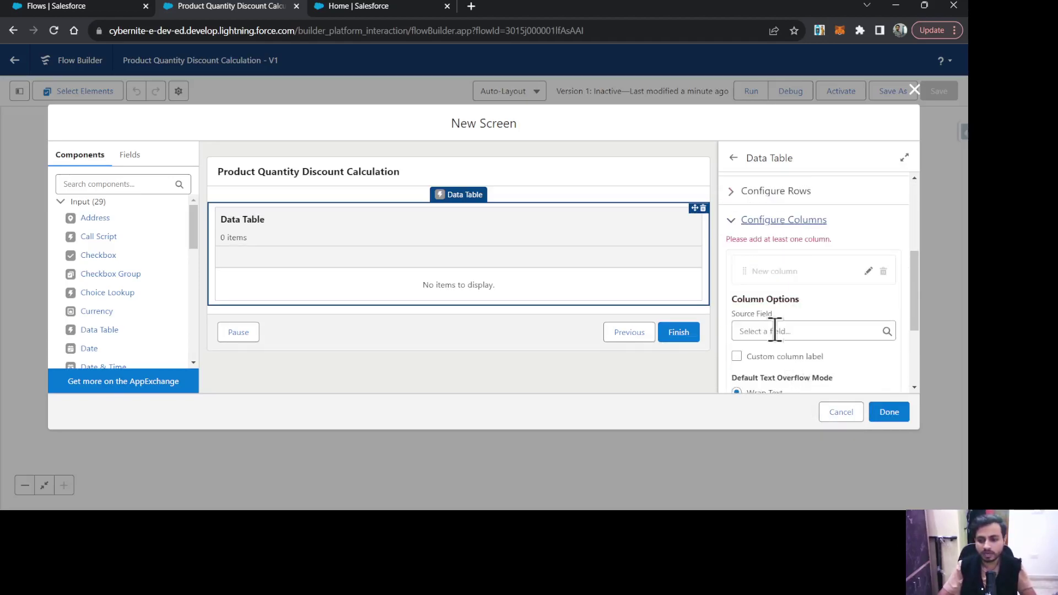
pyautogui.click(774, 330)
pyautogui.write('Name')
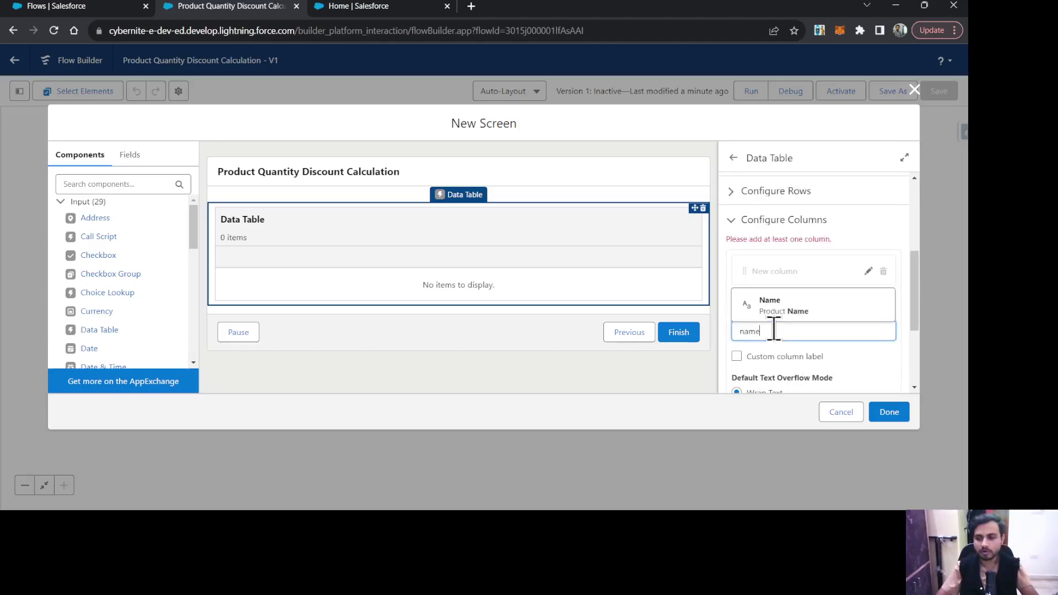
pyautogui.click(798, 300)
pyautogui.scroll(-2, 840, 350)
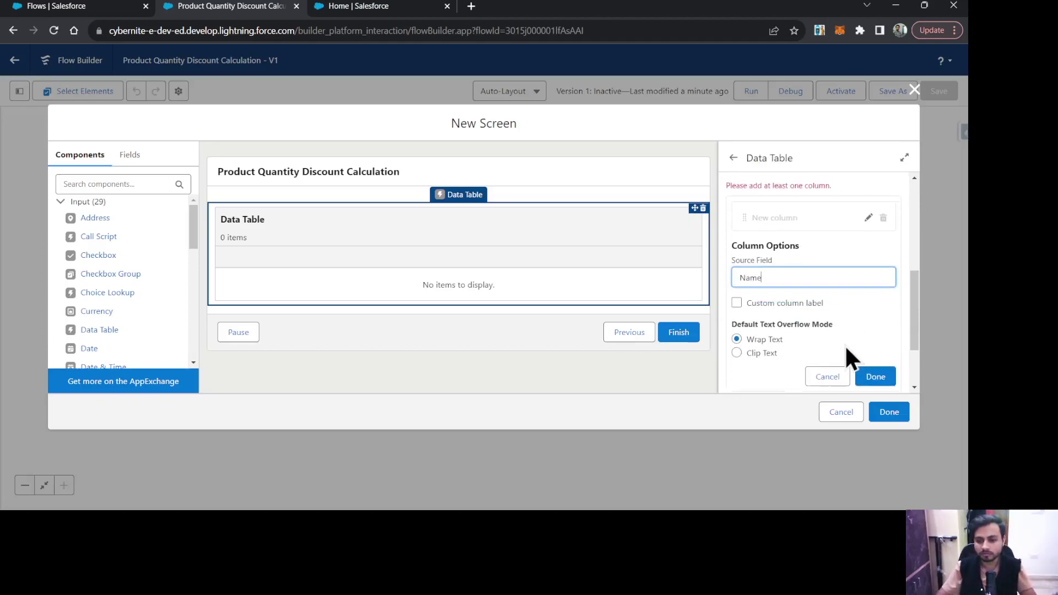
pyautogui.click(875, 372)
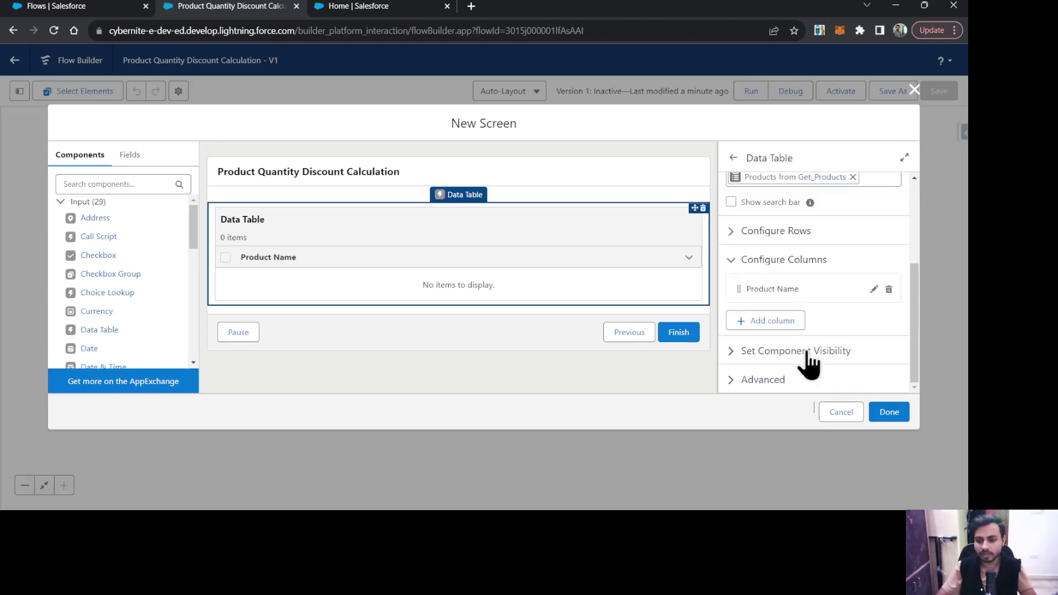
# - Add a second column to the data table using the Price__c source field
pyautogui.click(766, 320)
pyautogui.click(758, 383)
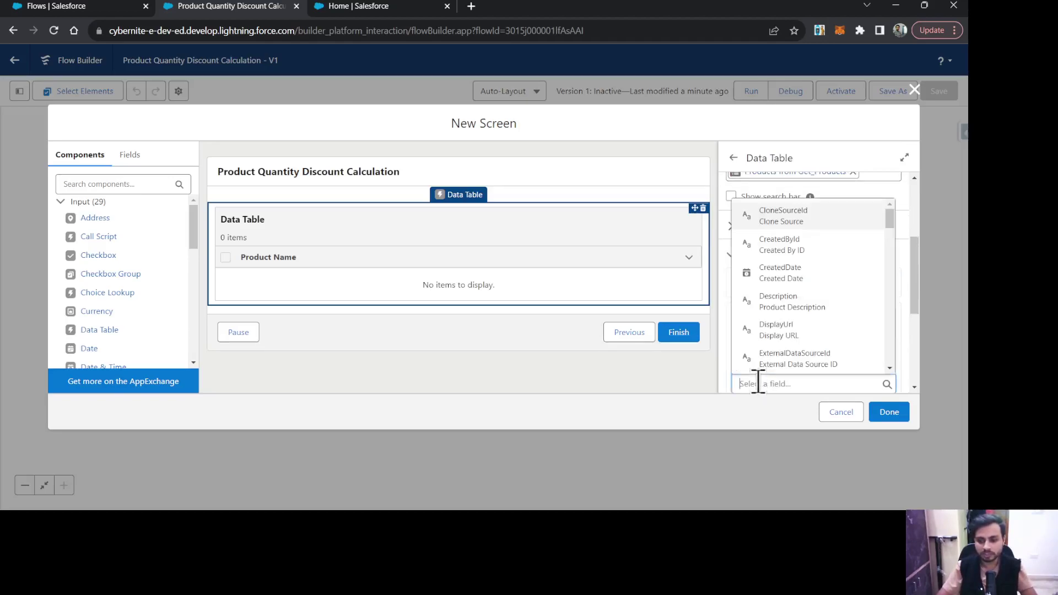
pyautogui.write('price')
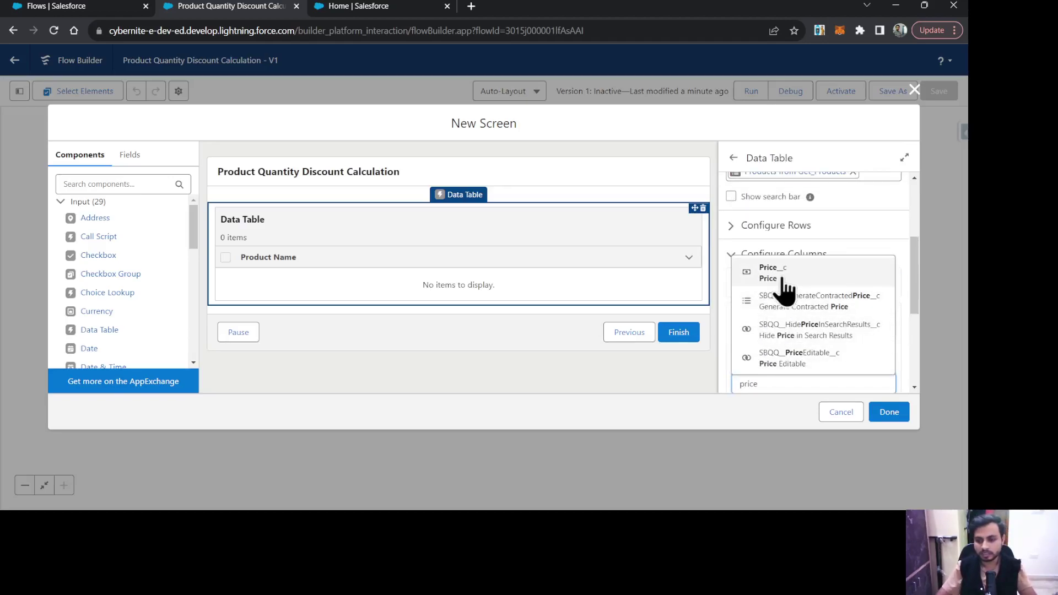
pyautogui.click(777, 275)
pyautogui.scroll(-1, 798, 324)
pyautogui.scroll(-1, 871, 376)
pyautogui.click(874, 359)
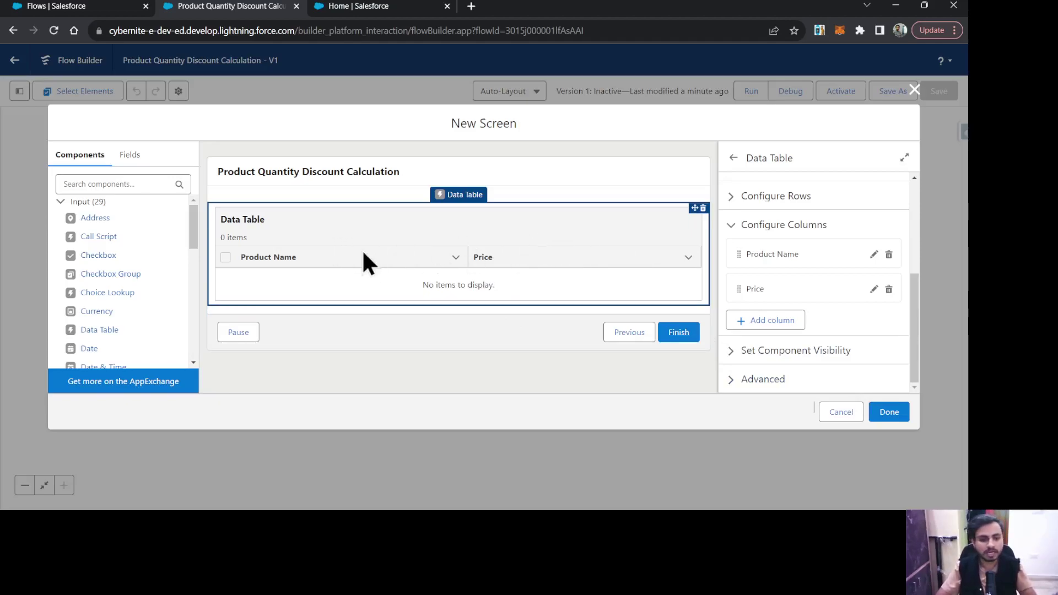
# - Add two Slider components below the data table and give the first the API name Quantity and label Select Quantity
pyautogui.scroll(-3, 137, 281)
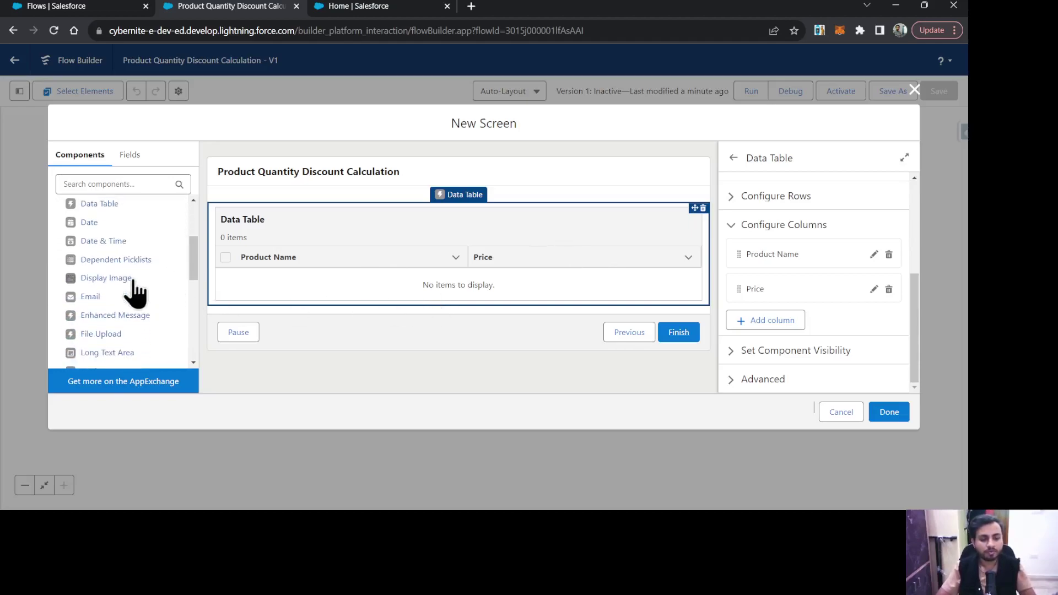
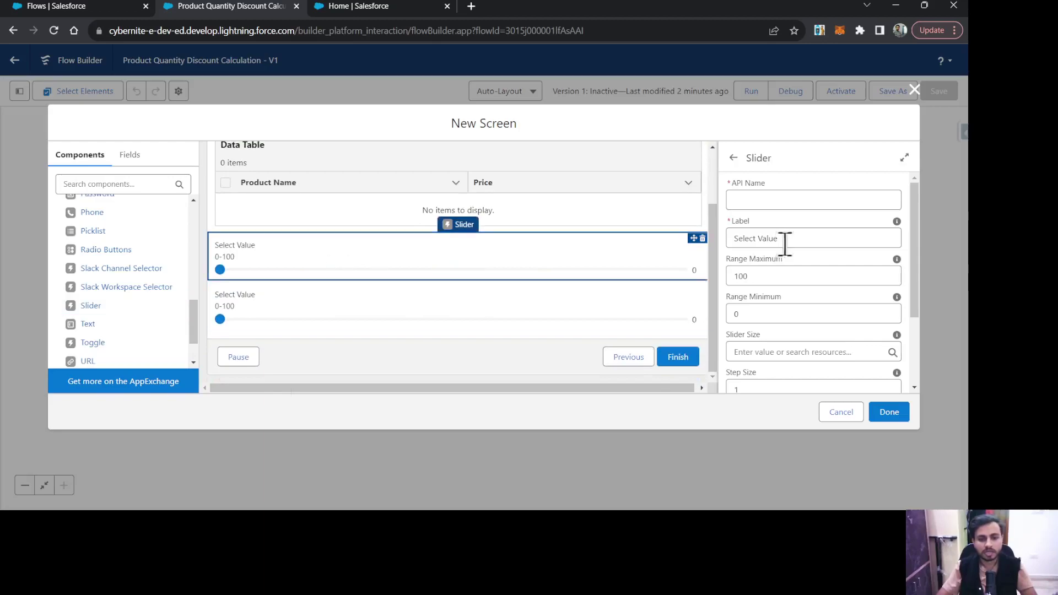
pyautogui.click(761, 201)
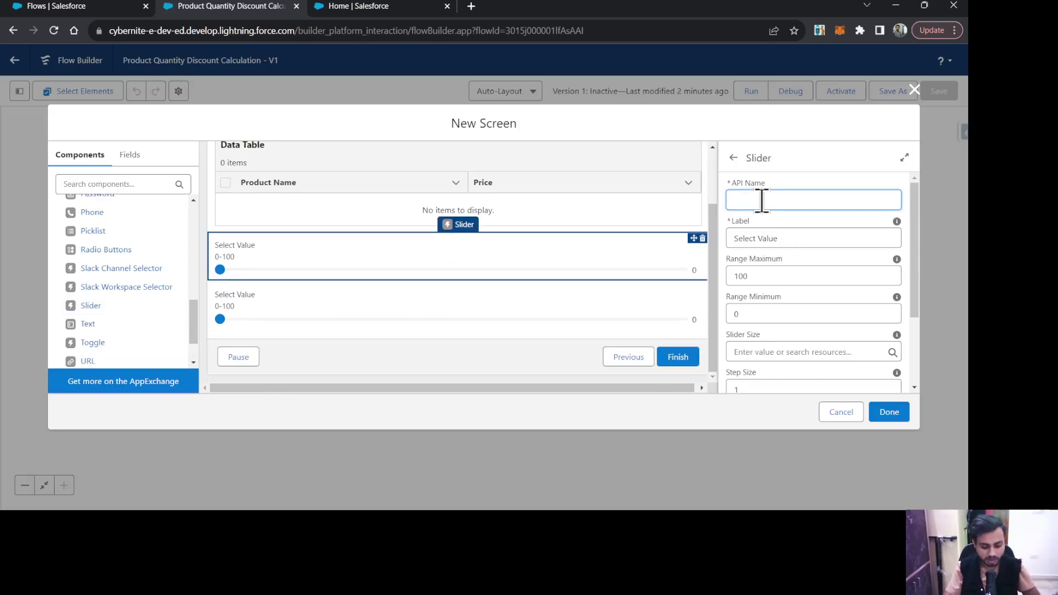
pyautogui.write('Quantity')
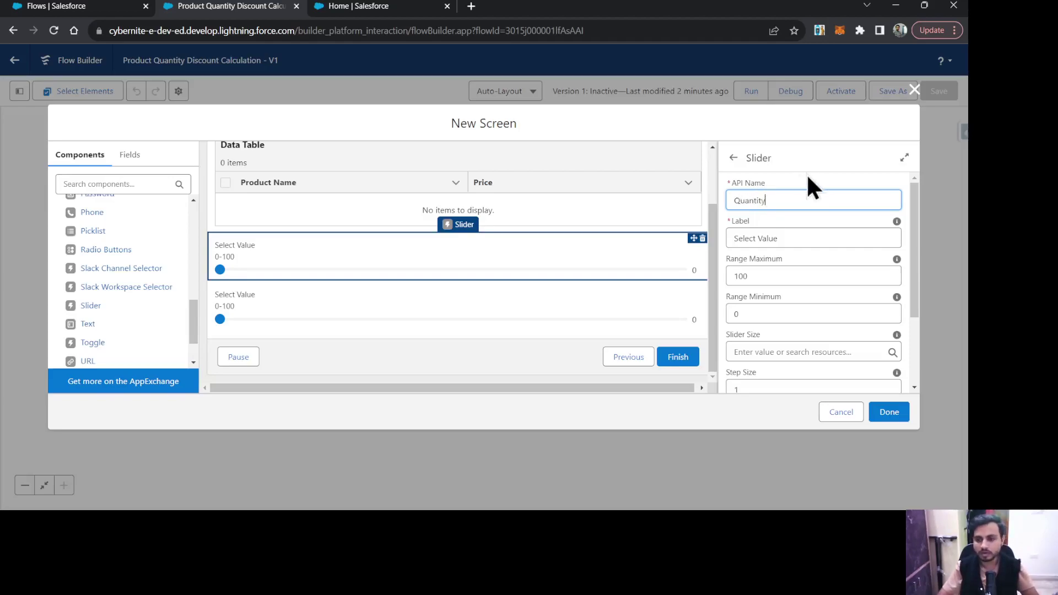
pyautogui.click(793, 236)
pyautogui.doubleClick(768, 238)
pyautogui.doubleClick(751, 201)
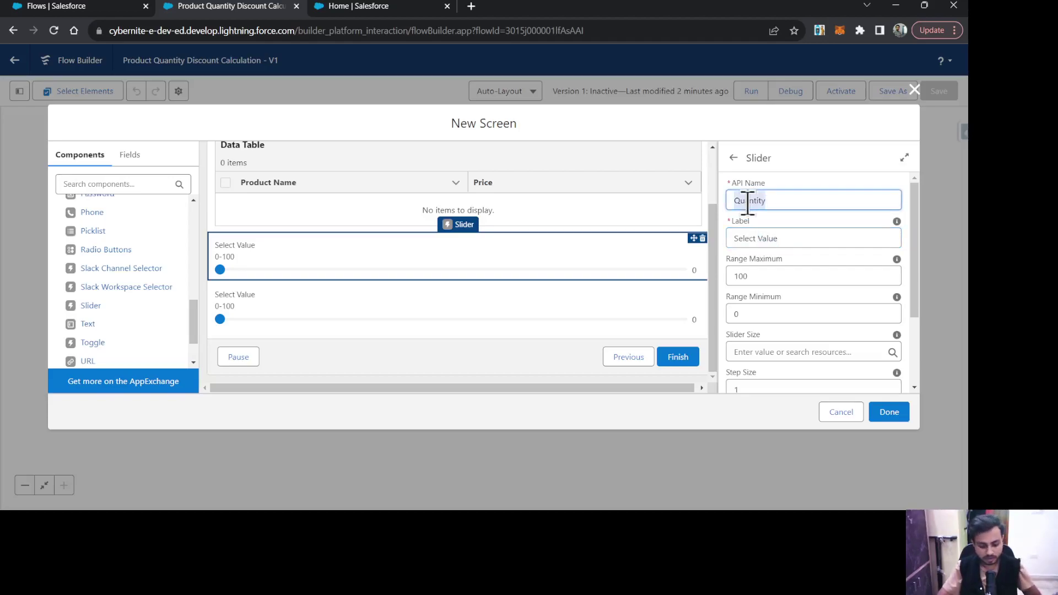
pyautogui.doubleClick(771, 238)
pyautogui.write('Quantity')
pyautogui.click(779, 220)
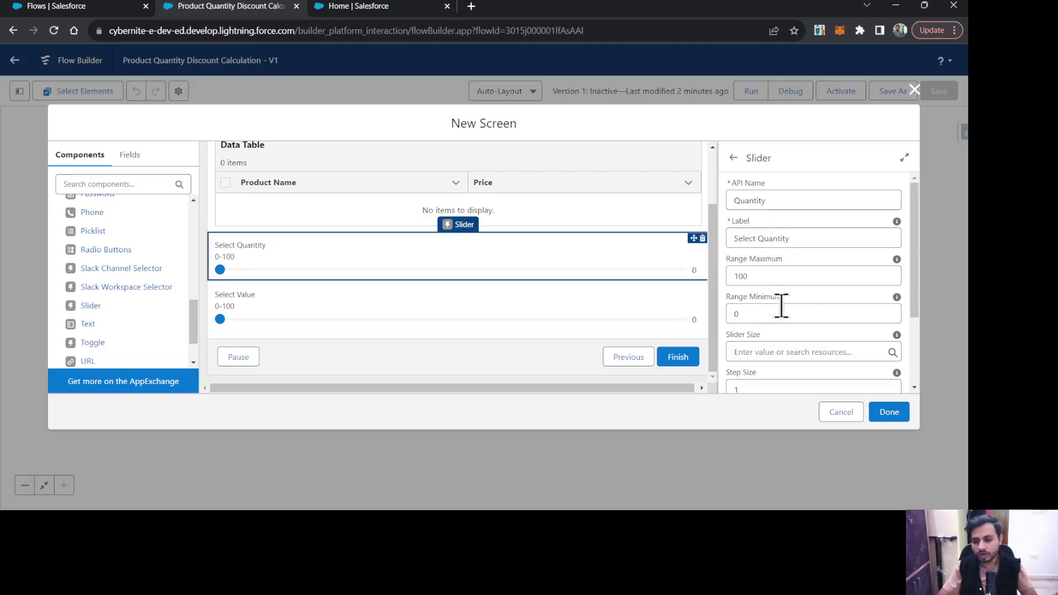
pyautogui.scroll(-1, 786, 307)
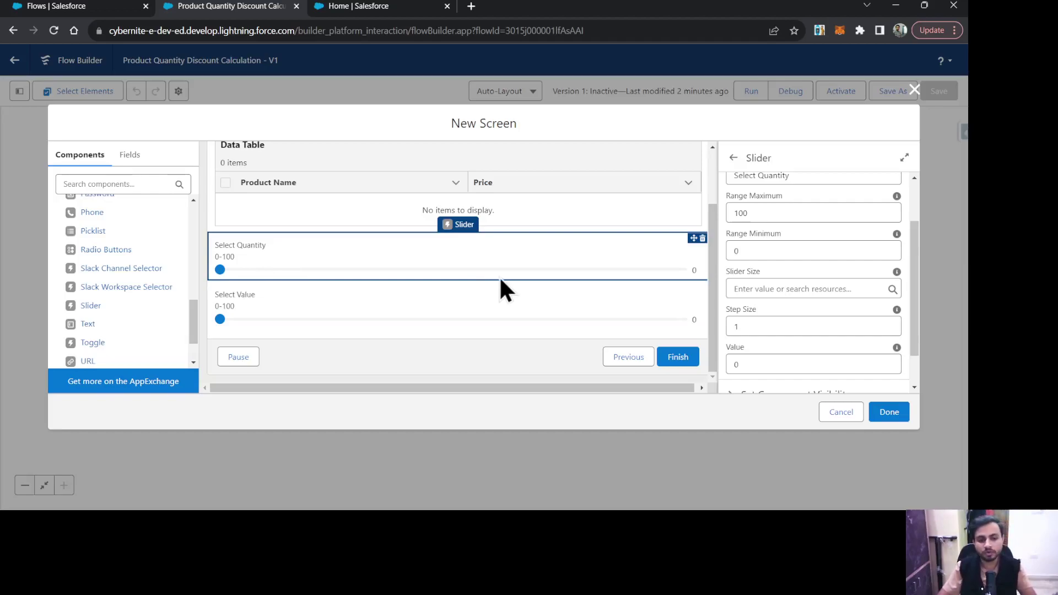
pyautogui.scroll(-1, 819, 295)
pyautogui.scroll(2, 782, 297)
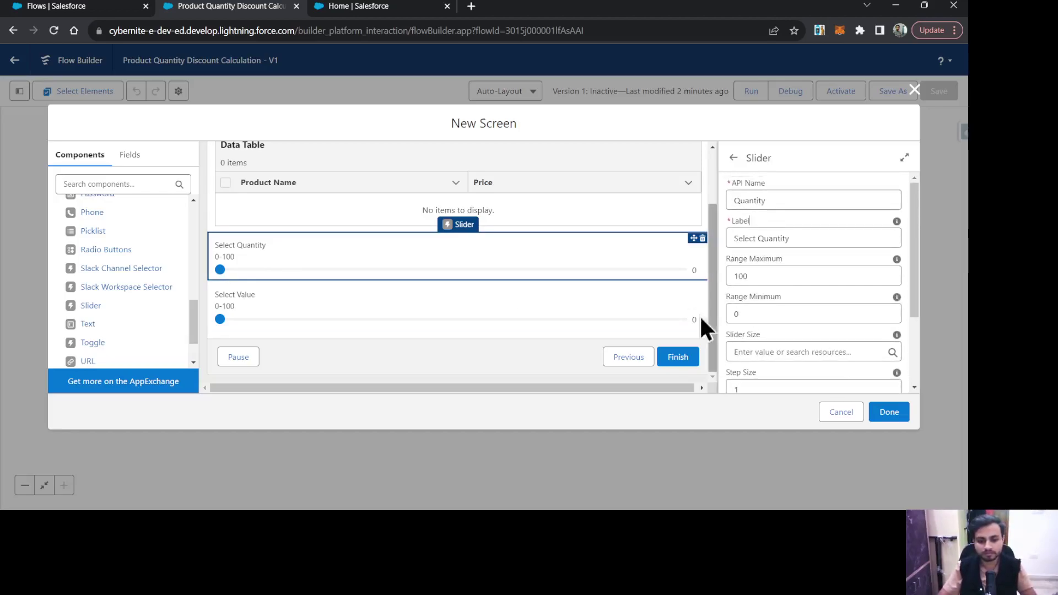
# - Give the second slider the API name Discount and the label Select Discount
pyautogui.click(309, 312)
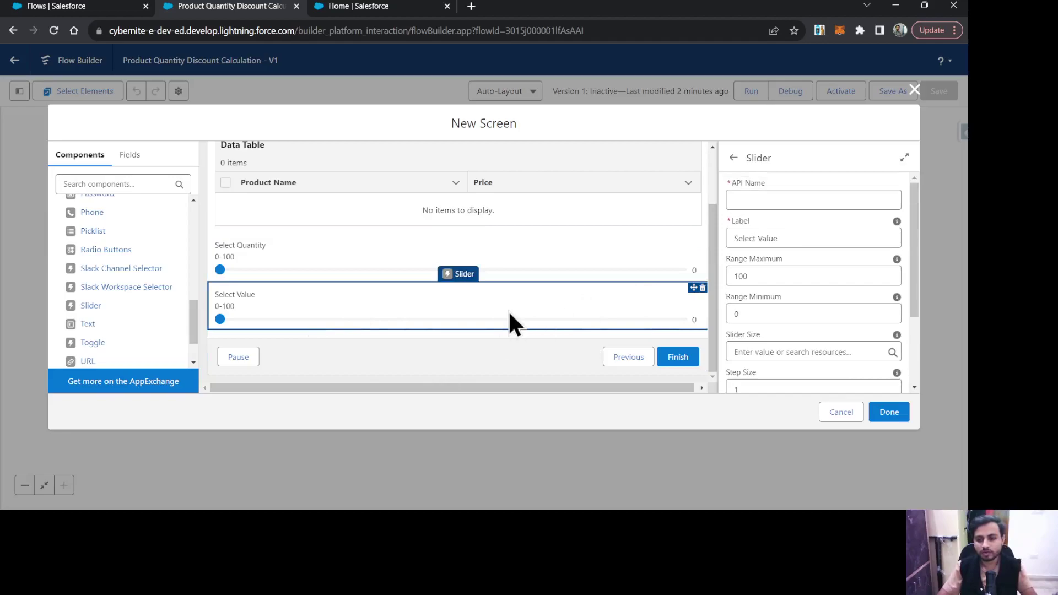
pyautogui.click(750, 200)
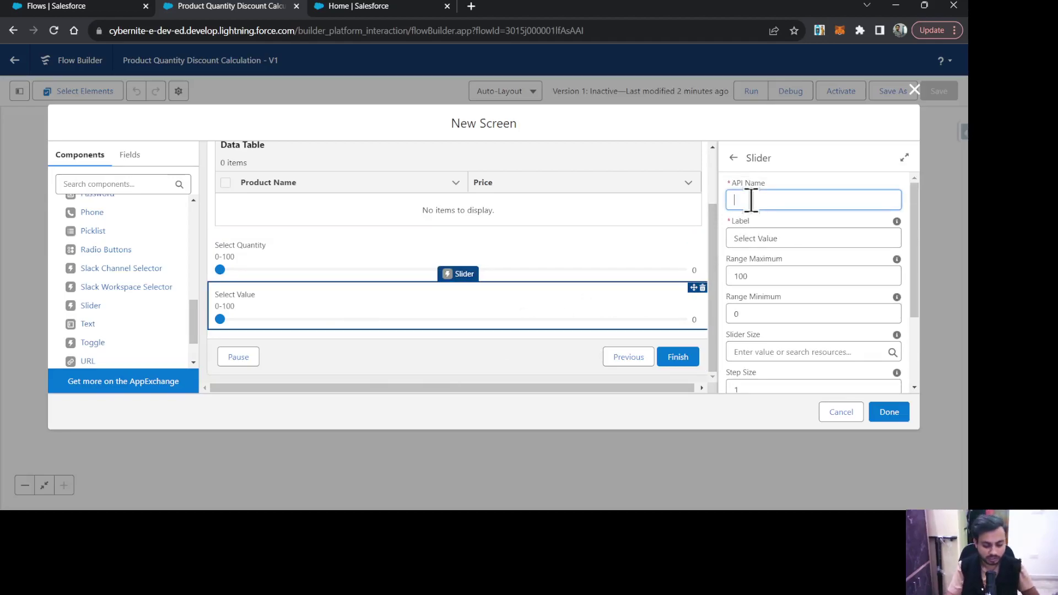
pyautogui.click(804, 166)
pyautogui.click(770, 238)
pyautogui.write('Discount')
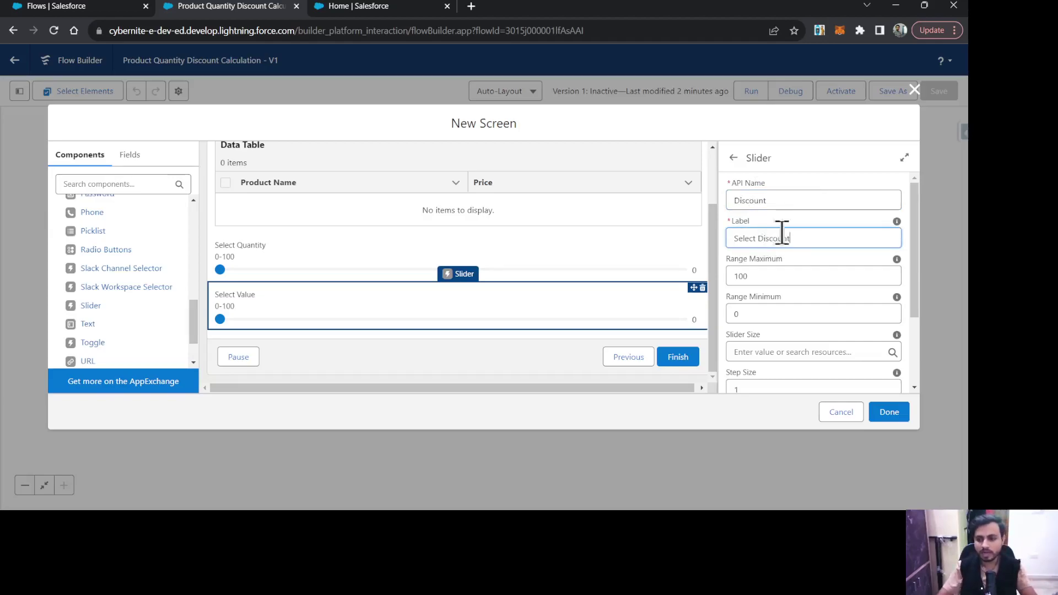
pyautogui.click(805, 216)
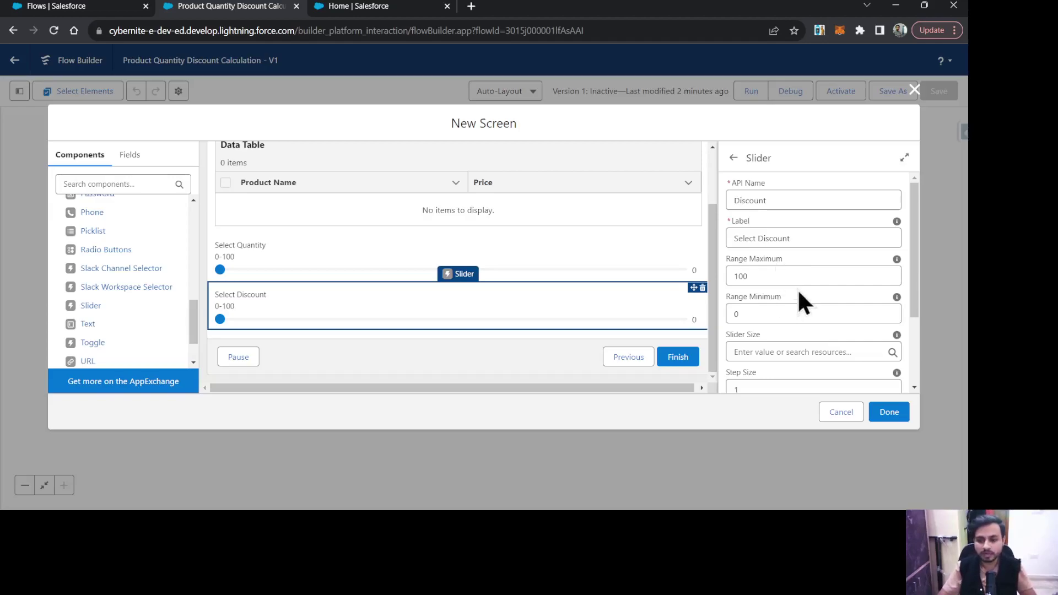
pyautogui.scroll(-1, 795, 332)
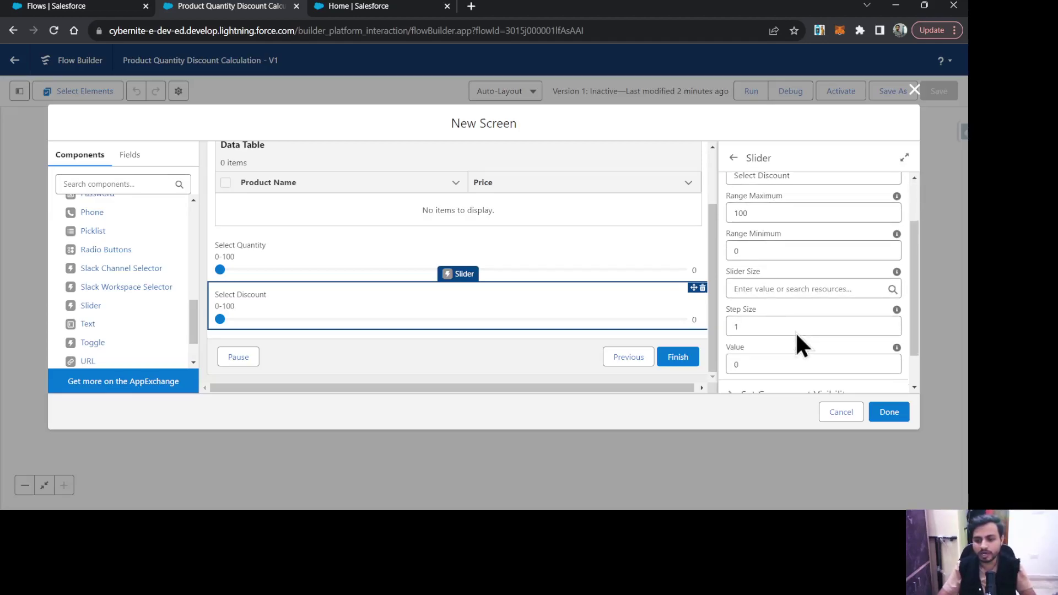
# - Set the Select Discount slider's step size to 10
pyautogui.click(775, 325)
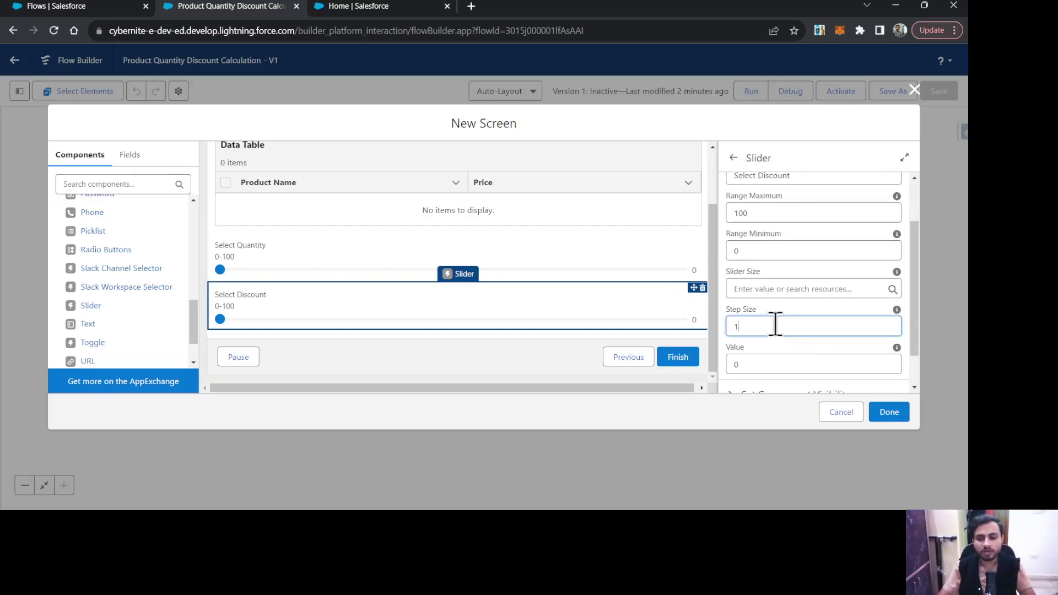
pyautogui.write('0')
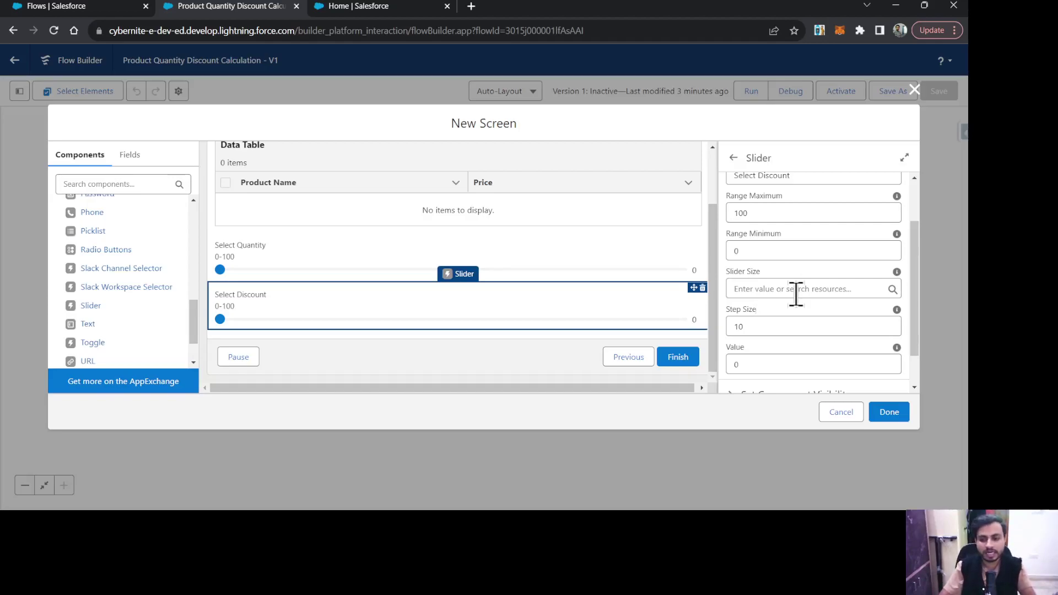
pyautogui.moveTo(760, 214); pyautogui.dragTo(709, 215)
pyautogui.click(812, 193)
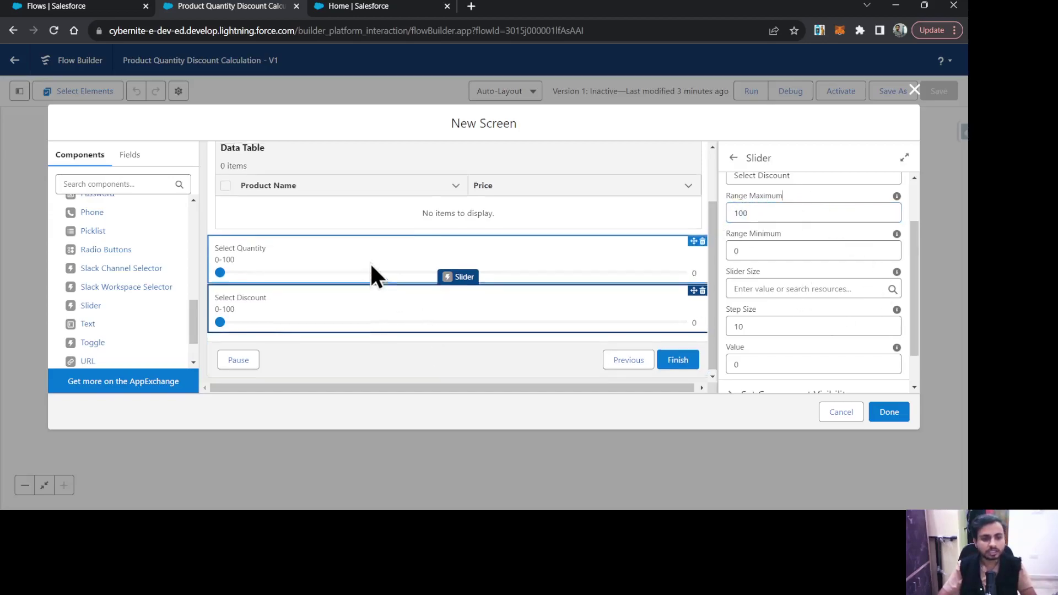
pyautogui.scroll(2, 369, 262)
pyautogui.scroll(-2, 330, 300)
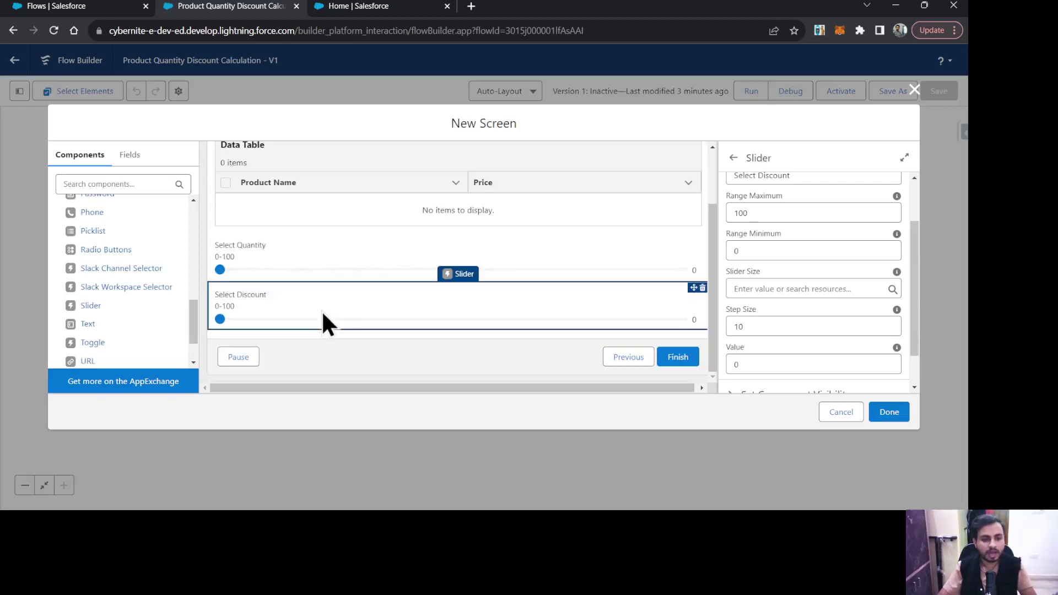
pyautogui.click(320, 252)
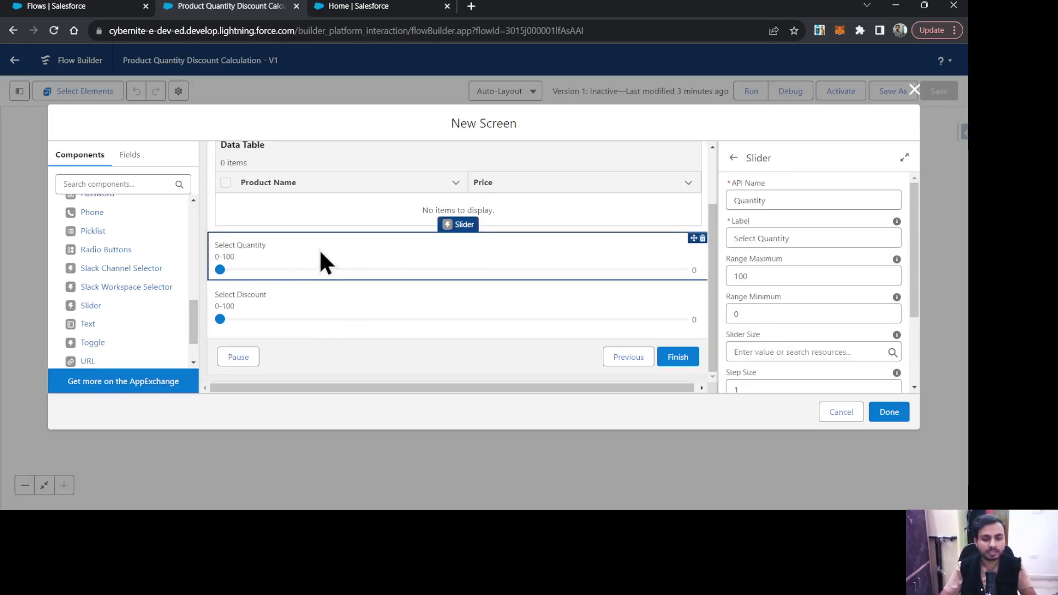
pyautogui.click(388, 320)
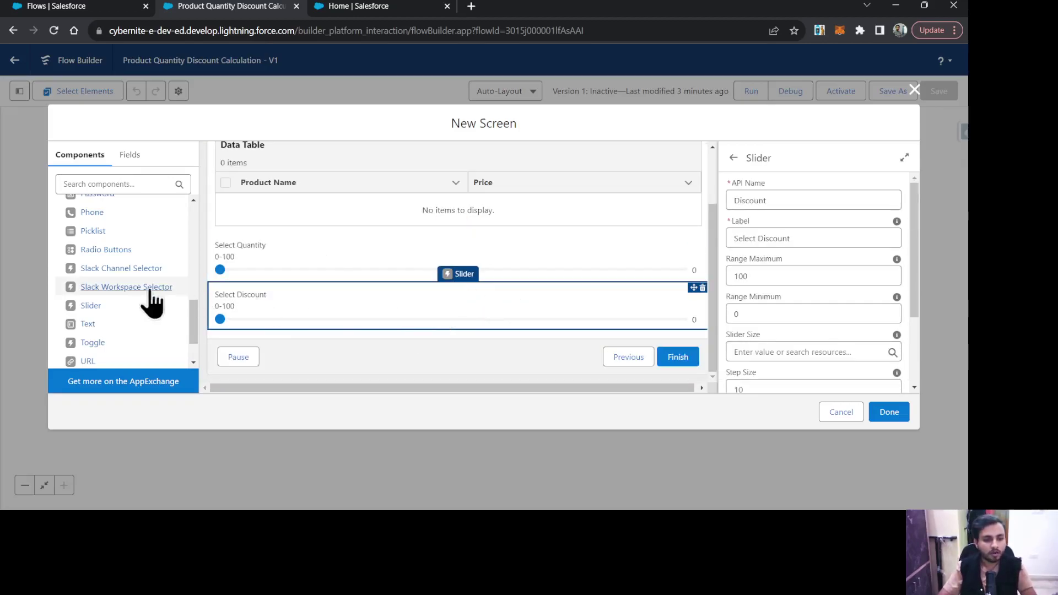
# - Add a Display Text component below the Select Discount slider and give it the API name ProductSummary
pyautogui.scroll(-1, 160, 301)
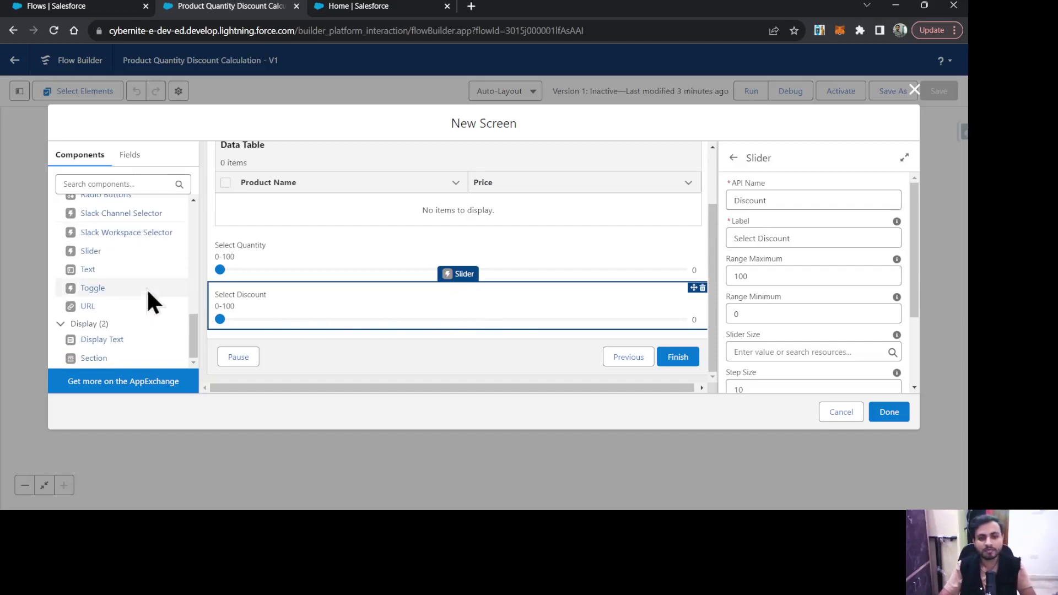
pyautogui.moveTo(113, 342); pyautogui.dragTo(326, 333)
pyautogui.scroll(-1, 493, 376)
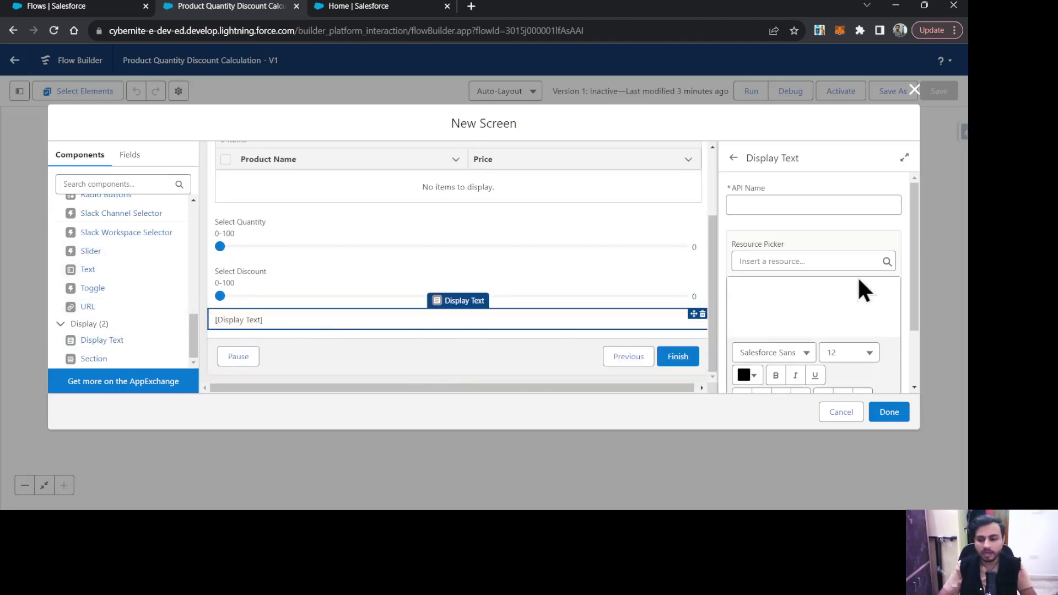
pyautogui.click(757, 204)
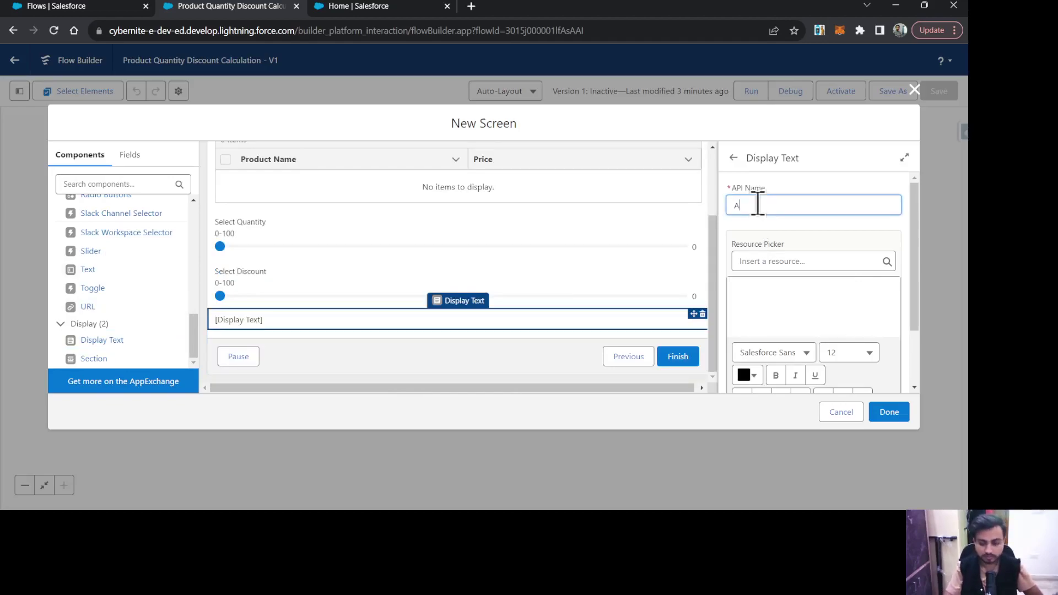
pyautogui.write('ProductSummary')
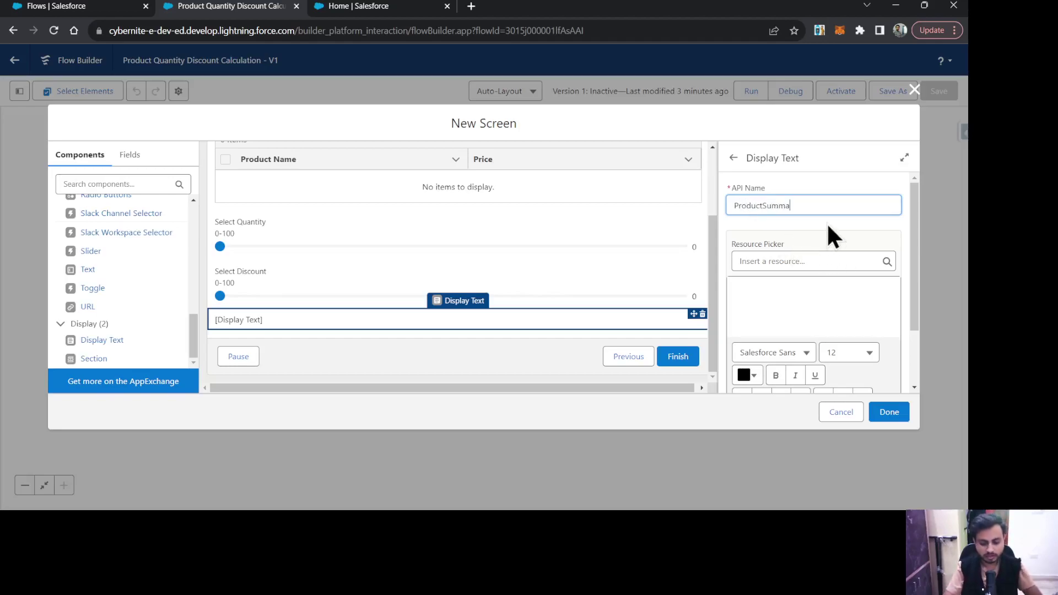
# - Enter the label "Product Name:" as the first line of the ProductSummary display text
pyautogui.click(758, 294)
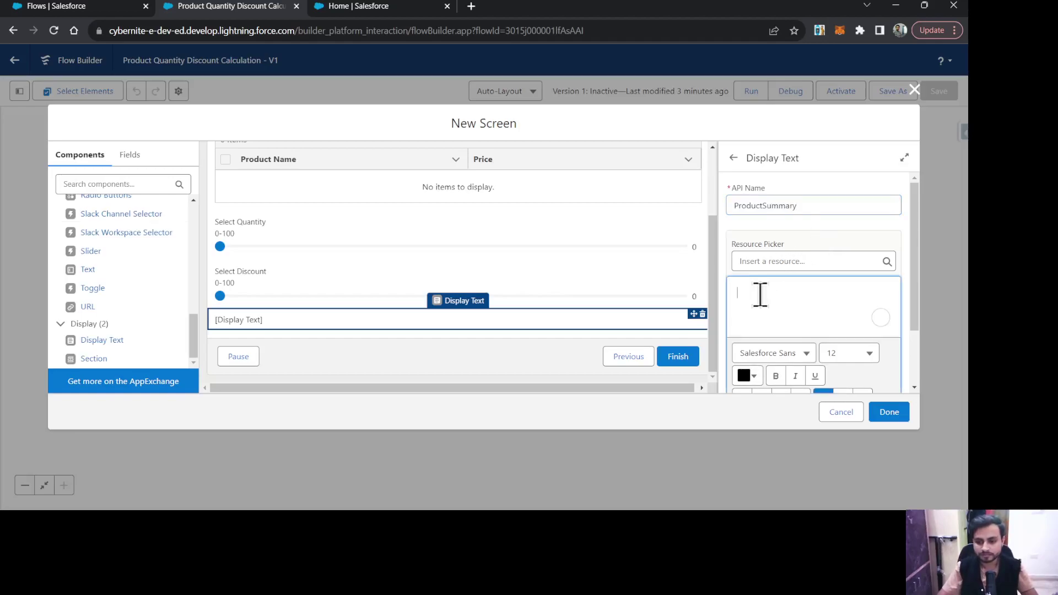
pyautogui.write('Prodcy')
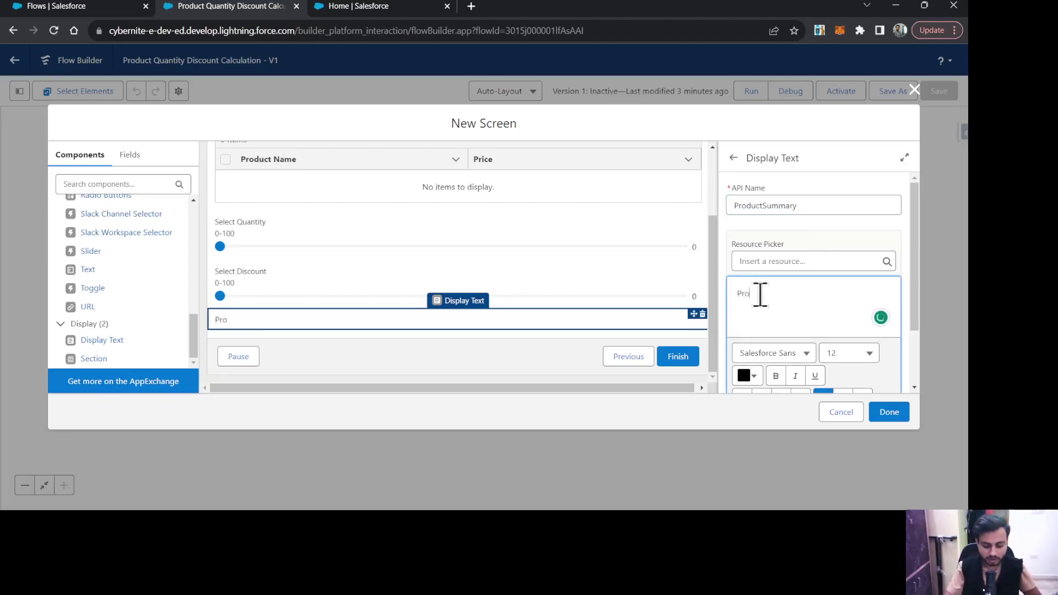
pyautogui.press('BackSpace')
pyautogui.write('uct ')
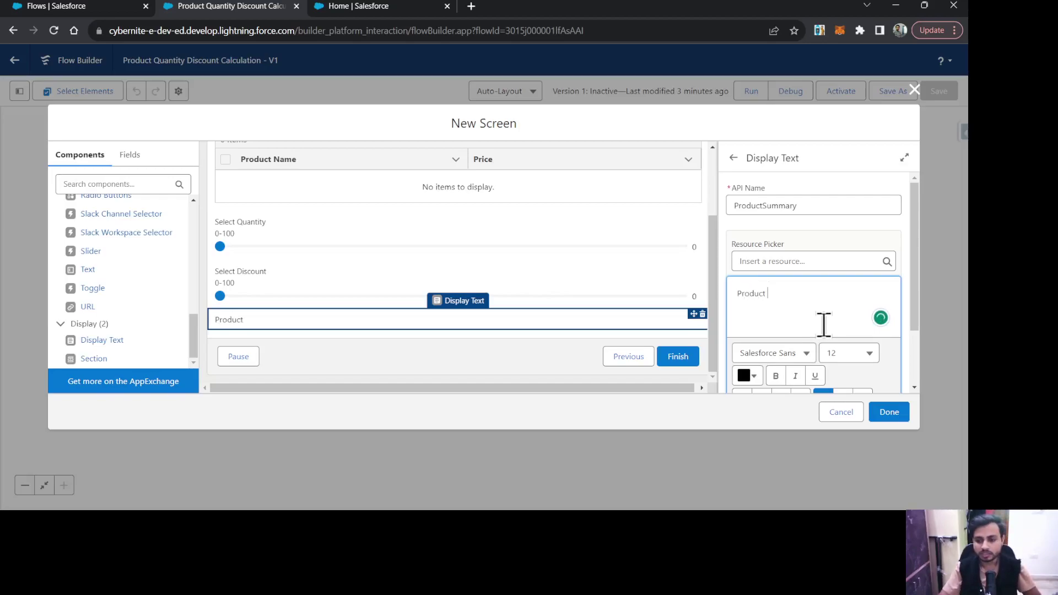
pyautogui.write('Name:')
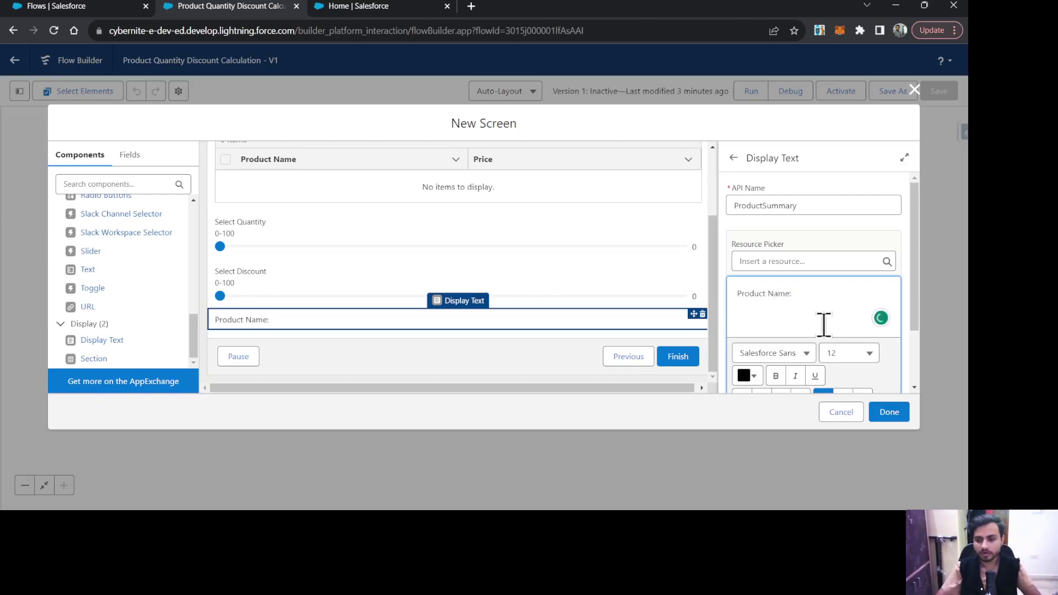
pyautogui.click(791, 260)
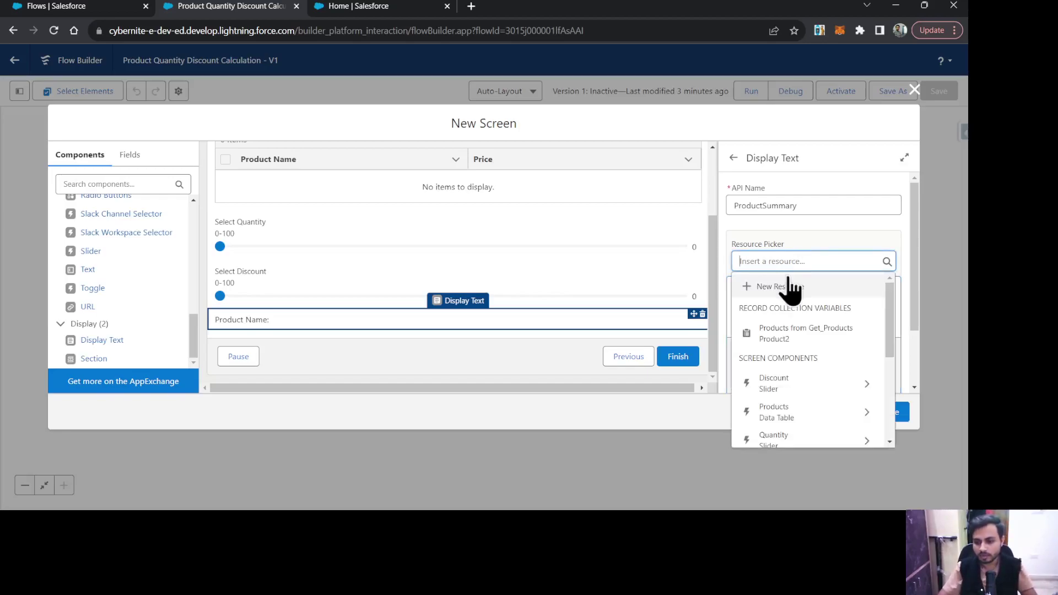
pyautogui.scroll(-3, 840, 358)
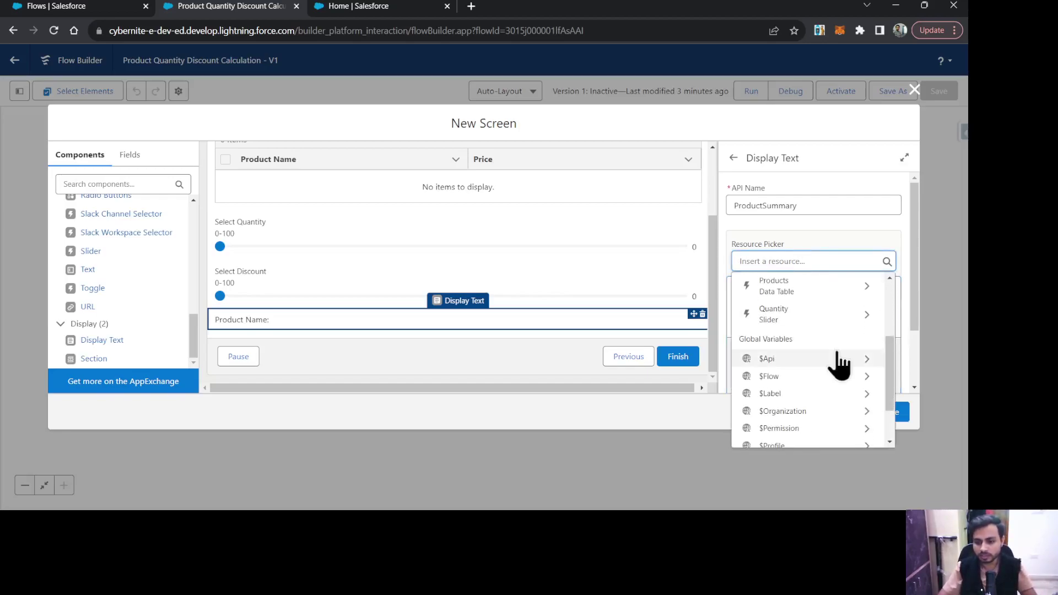
pyautogui.scroll(2, 826, 359)
pyautogui.click(815, 352)
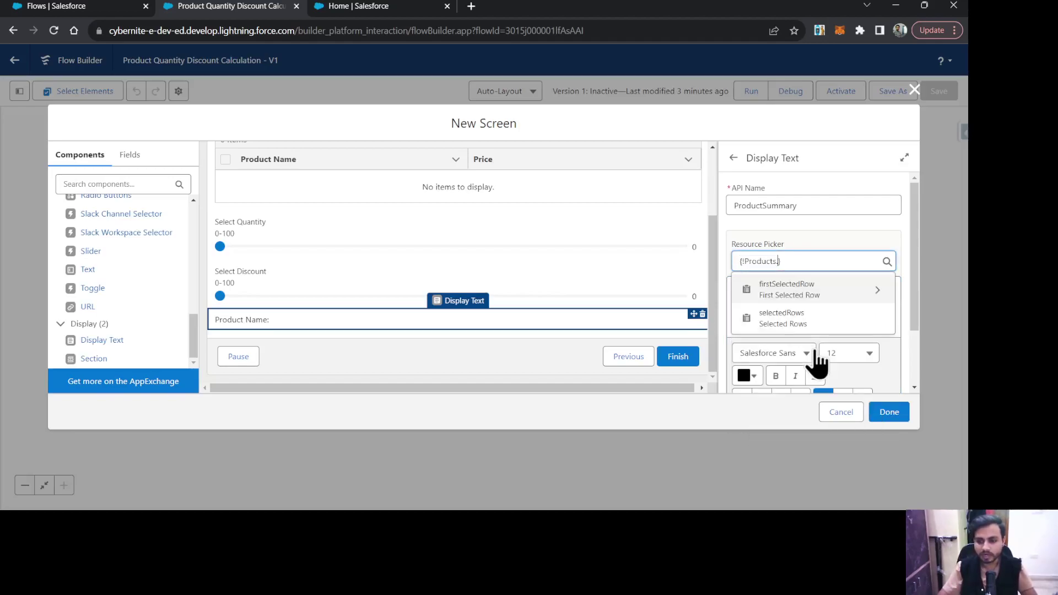
pyautogui.click(803, 325)
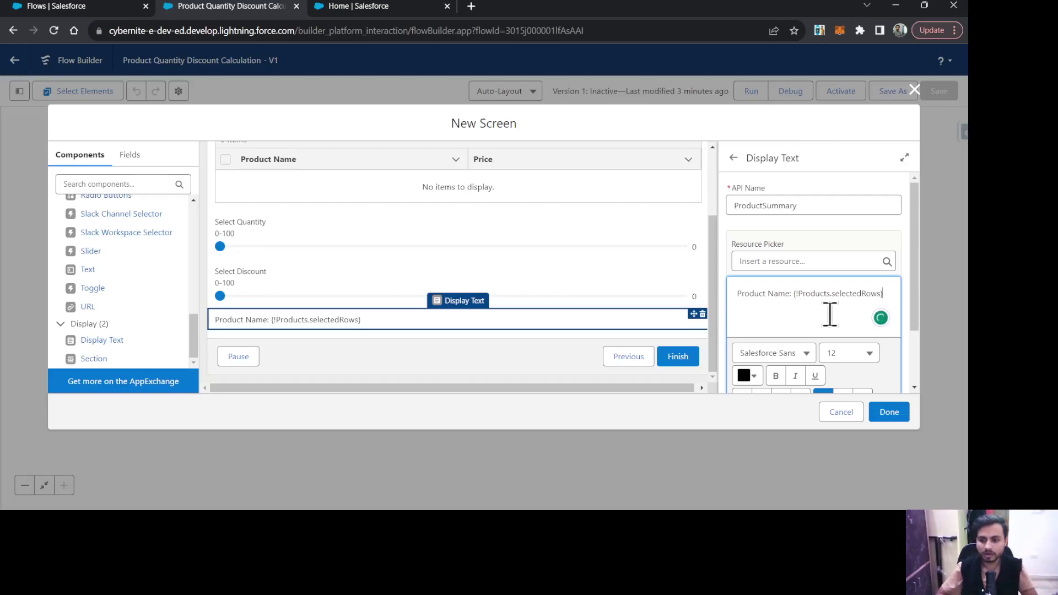
pyautogui.moveTo(893, 291); pyautogui.dragTo(794, 292)
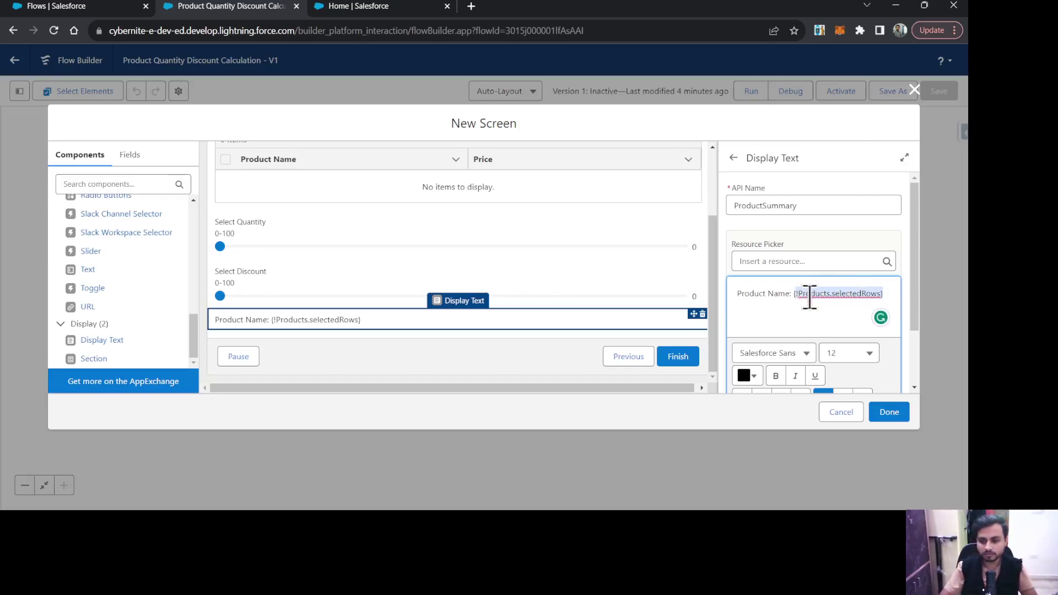
pyautogui.press('BackSpace')
# - Insert the Name field of the Products data table's first selected row after the "Product Name:" label
pyautogui.click(771, 261)
pyautogui.scroll(-2, 807, 363)
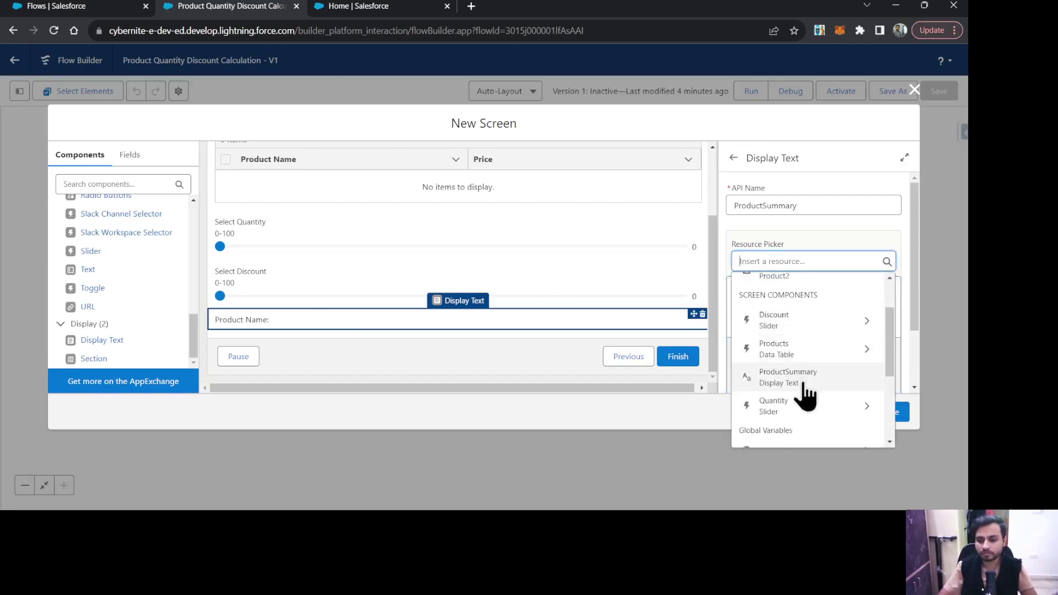
pyautogui.click(809, 355)
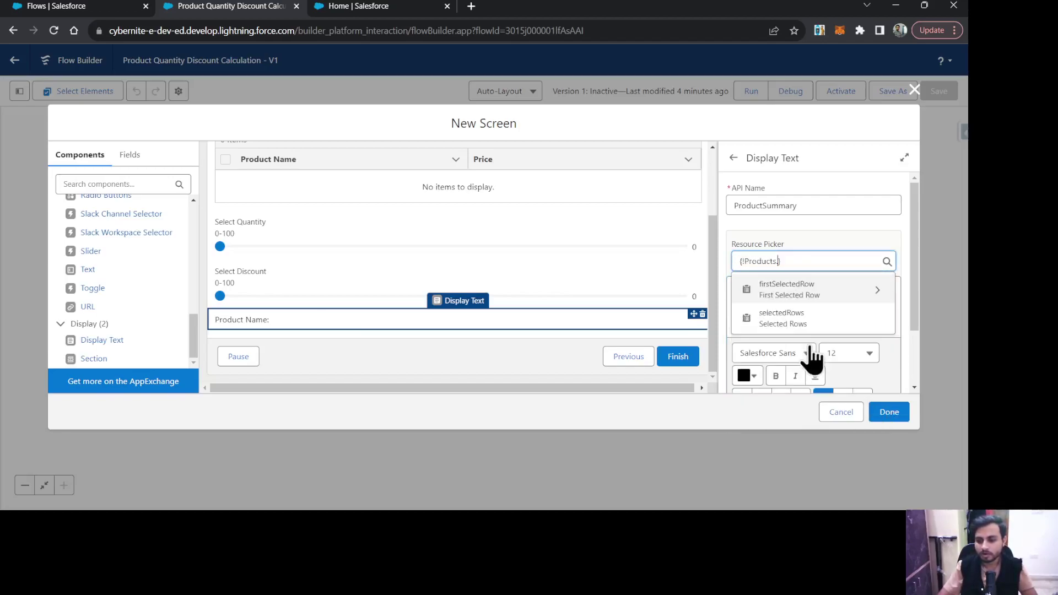
pyautogui.click(827, 311)
pyautogui.scroll(-2, 829, 355)
pyautogui.scroll(-5, 829, 355)
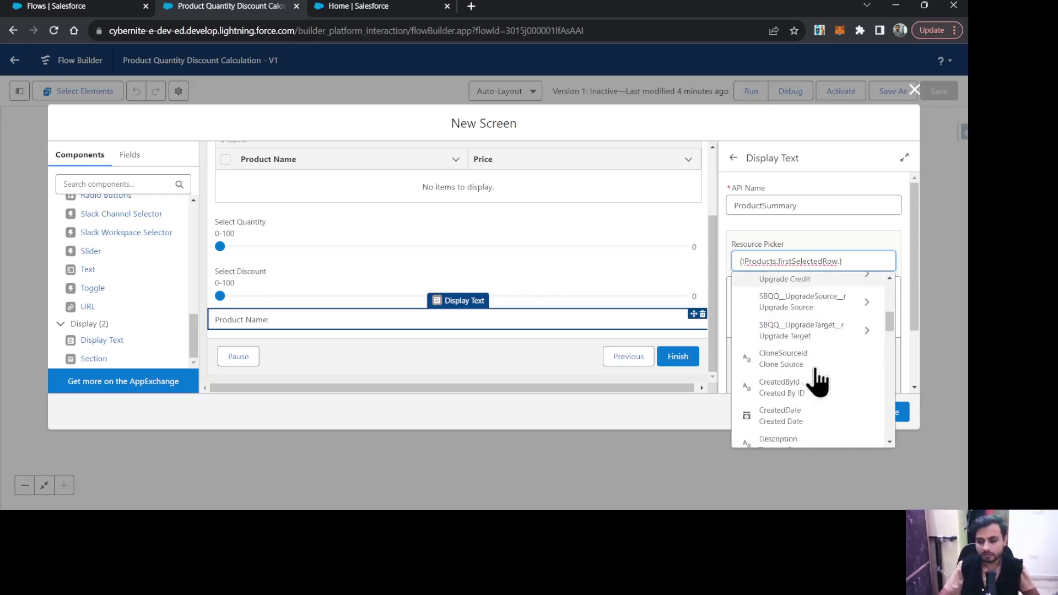
pyautogui.scroll(-4, 824, 377)
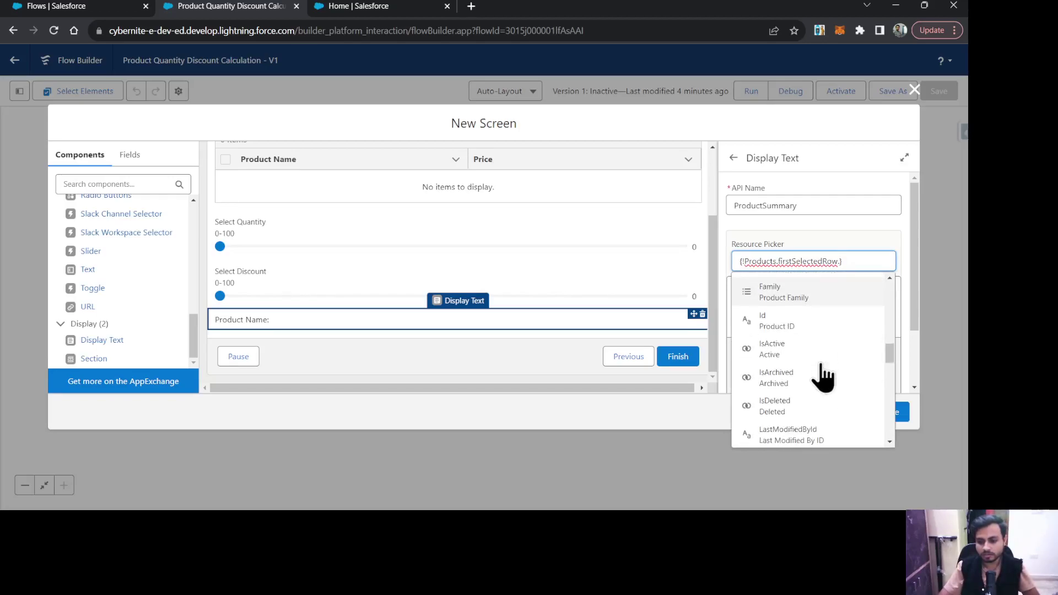
pyautogui.click(801, 361)
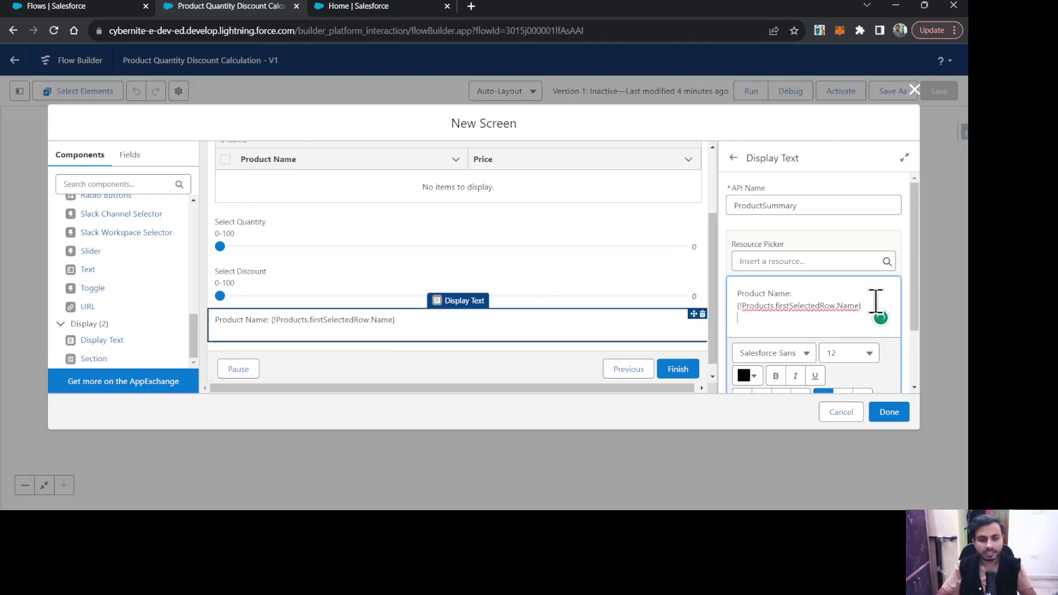
# - Add a "Quantity:" line to the display text and insert the Quantity slider's value after it
pyautogui.press('Return')
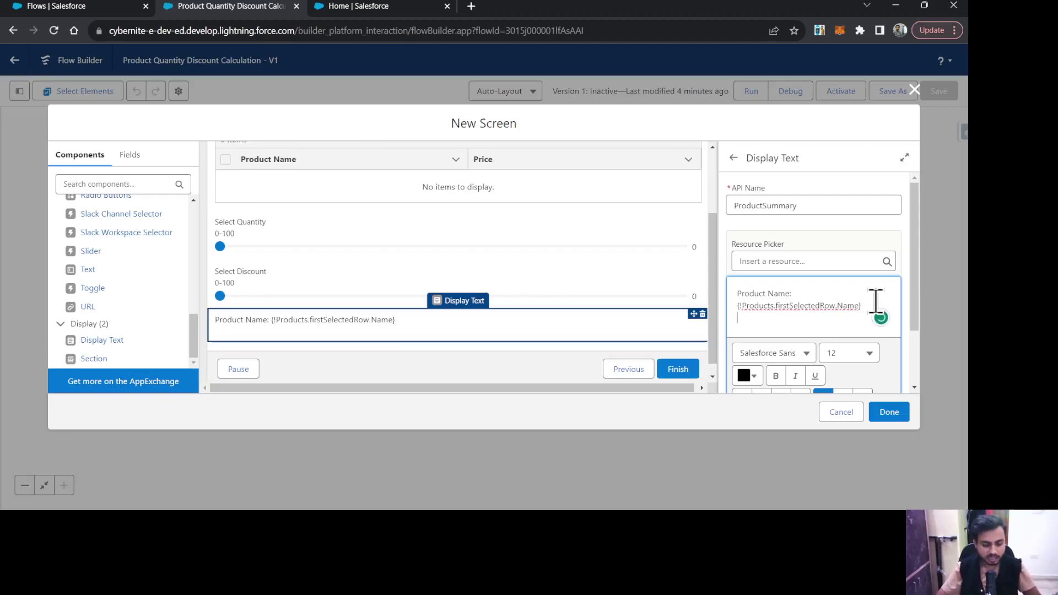
pyautogui.write('Quantity:')
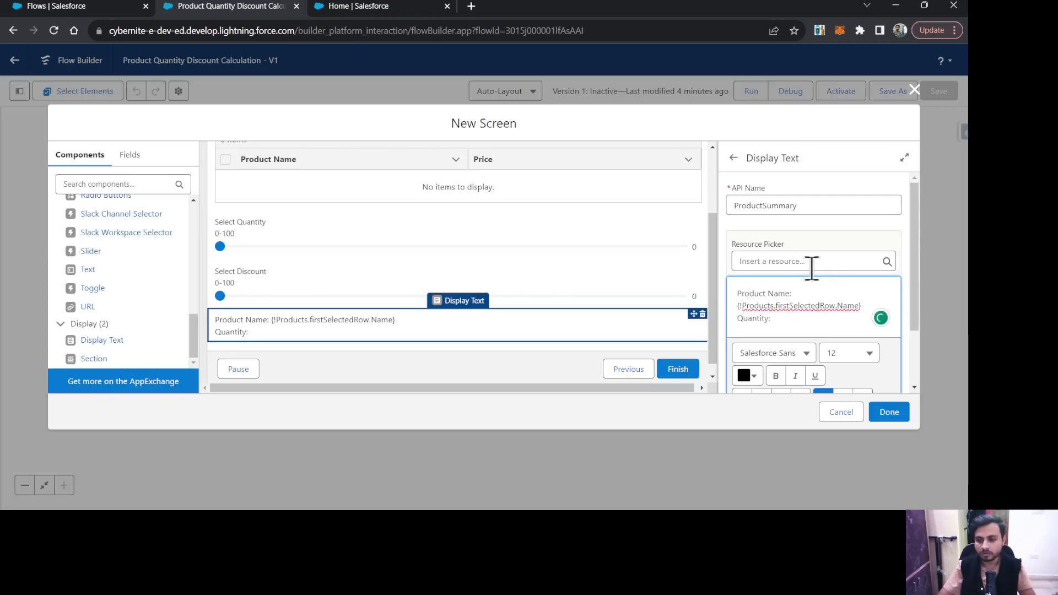
pyautogui.click(808, 262)
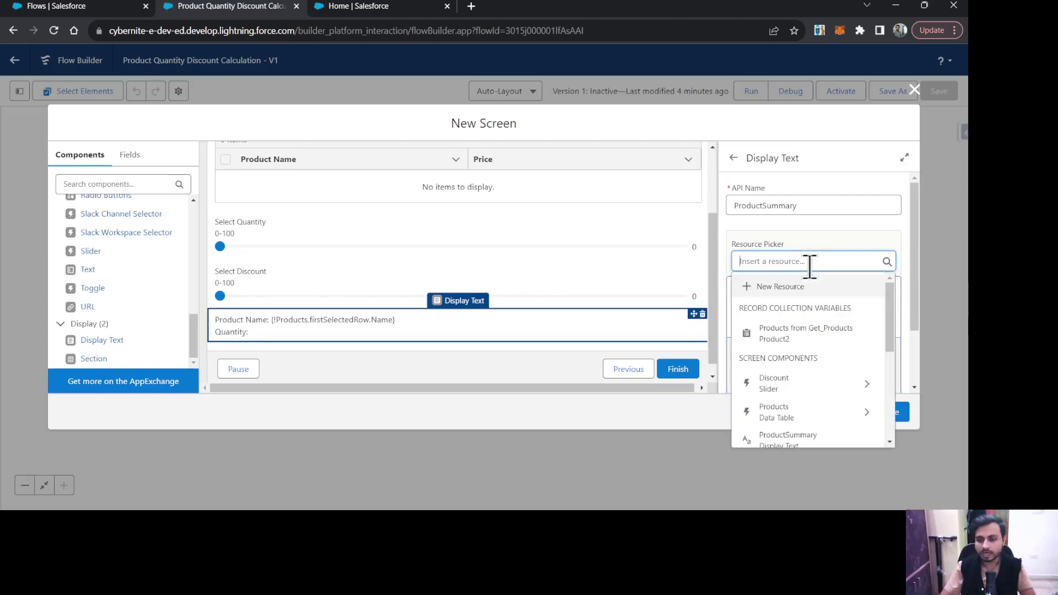
pyautogui.scroll(-2, 821, 413)
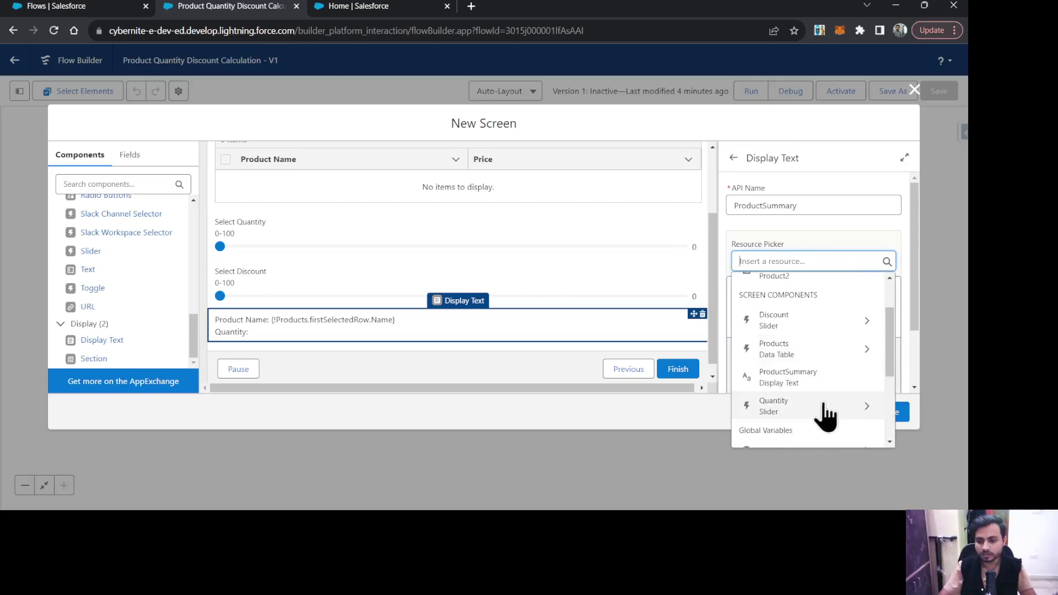
pyautogui.click(820, 401)
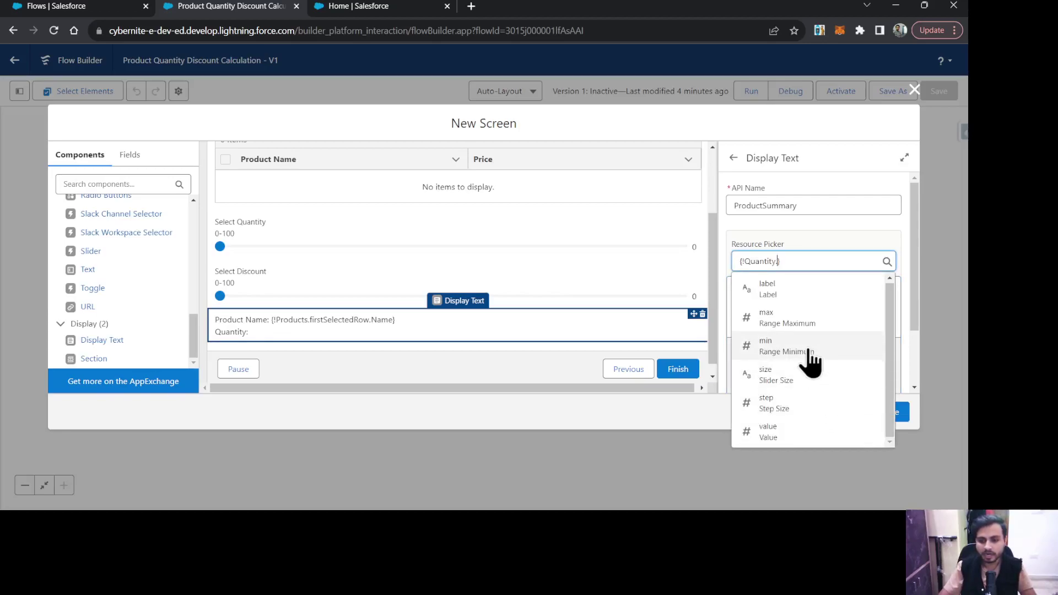
pyautogui.click(780, 432)
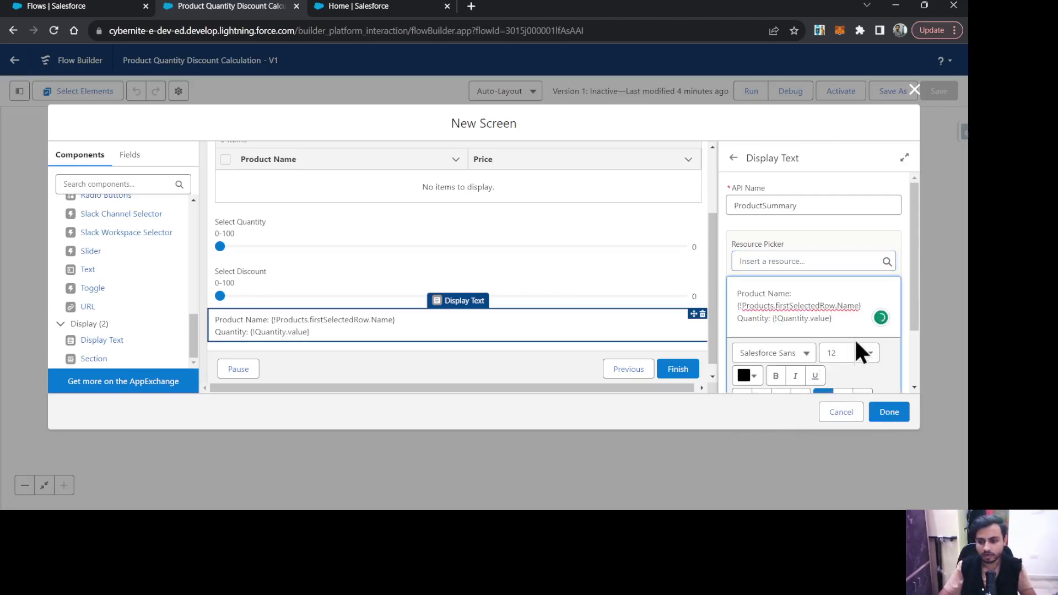
# - Add a "Discount:" line with the Discount slider's value to the display text, followed by a new line
pyautogui.press('Return')
pyautogui.write('Discount')
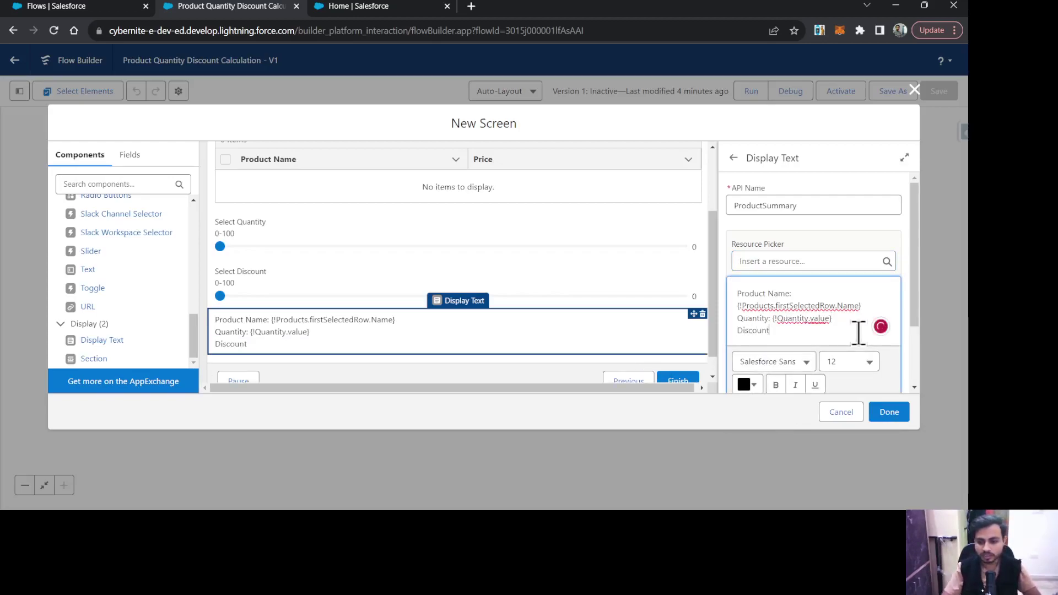
pyautogui.write(':')
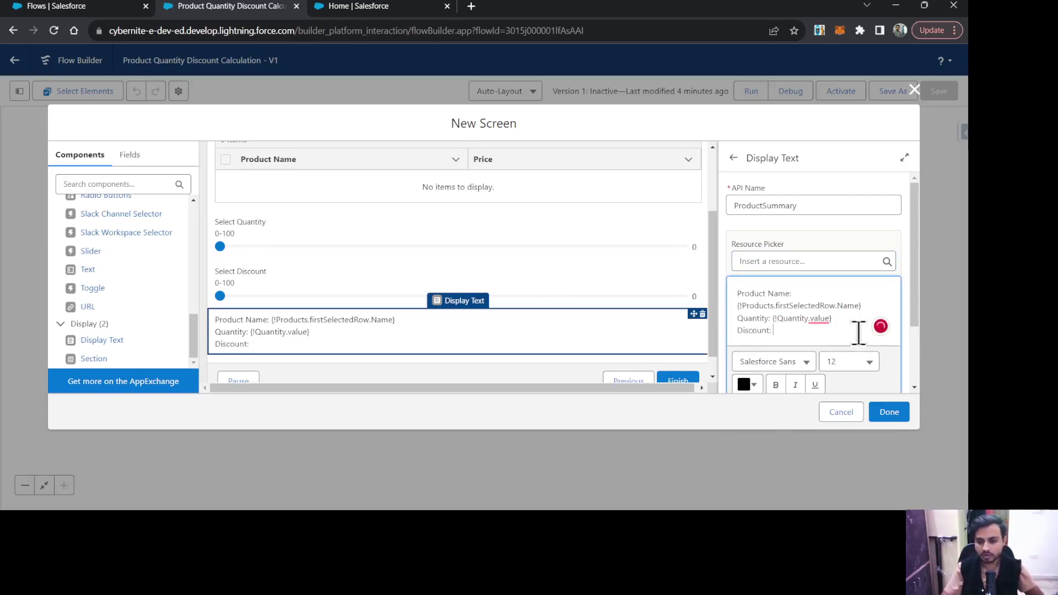
pyautogui.click(793, 261)
pyautogui.scroll(-3, 810, 331)
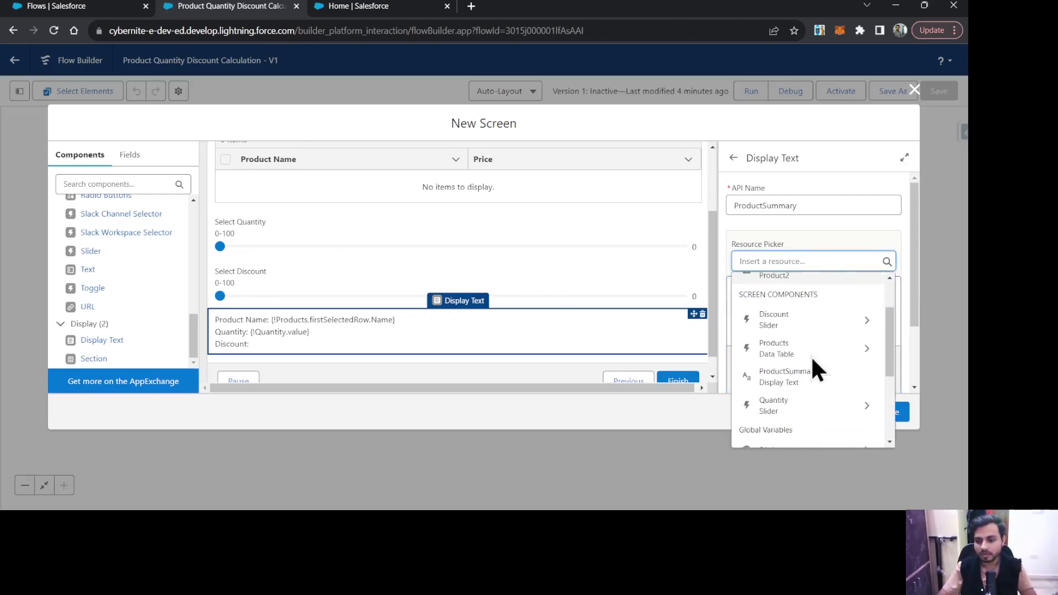
pyautogui.click(804, 323)
pyautogui.click(788, 435)
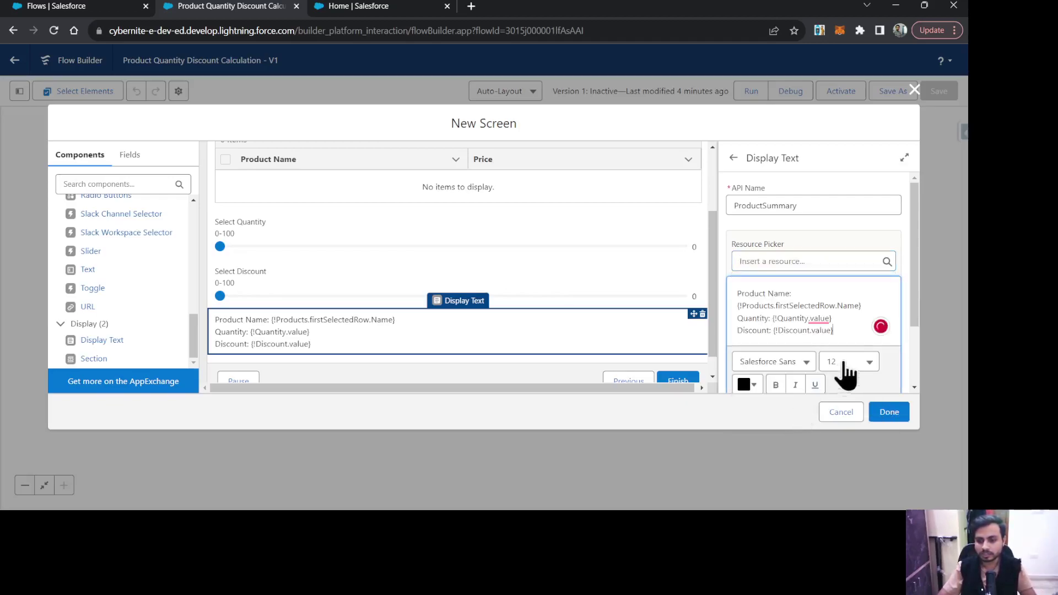
pyautogui.press('Return')
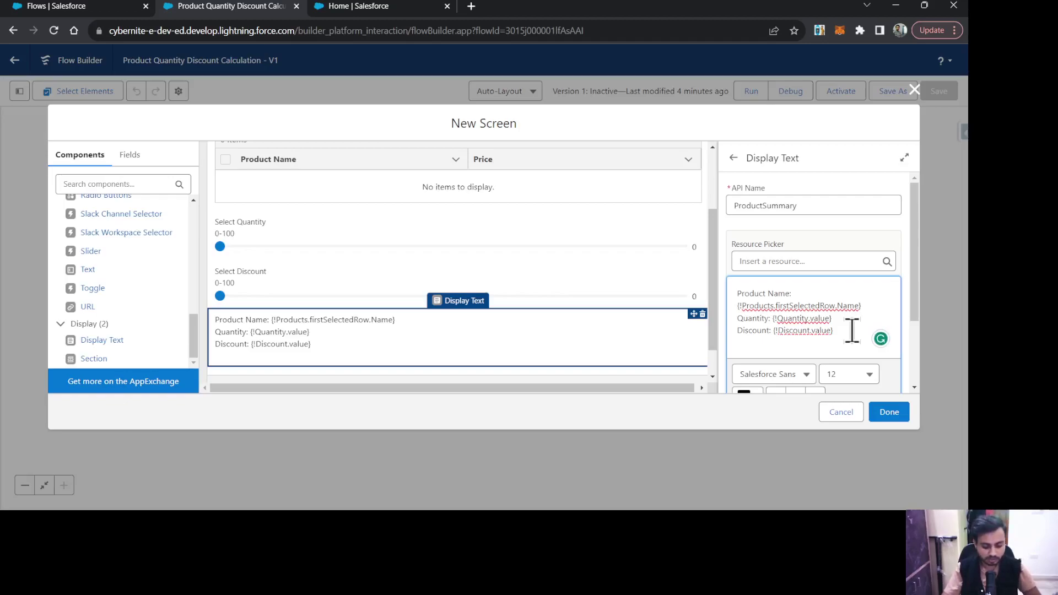
# - Add a "Net Price:" line to the ProductSummary display text and finish the screen element
pyautogui.write('Net Price:')
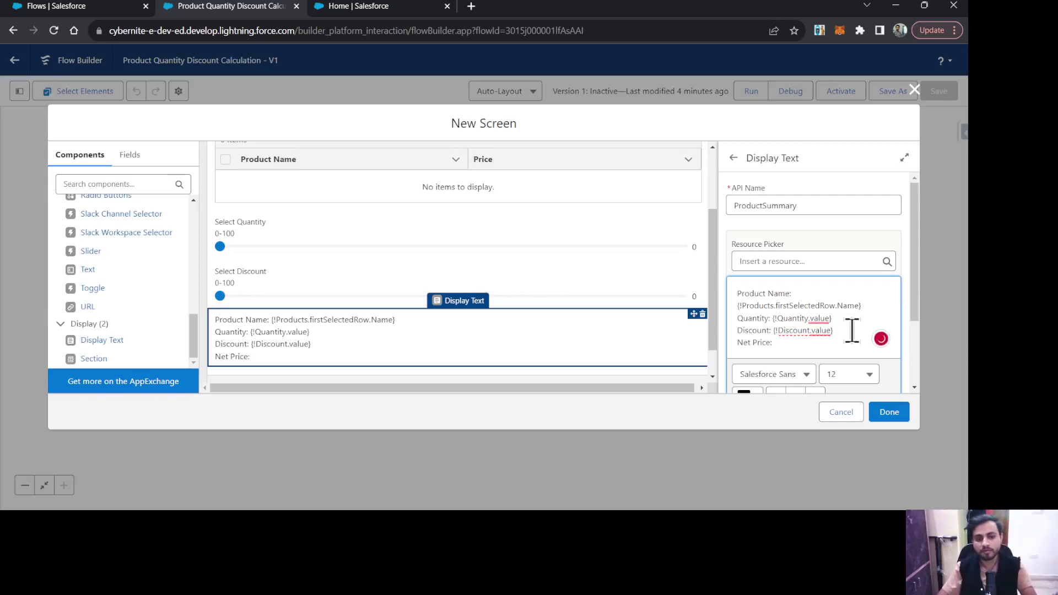
pyautogui.click(424, 243)
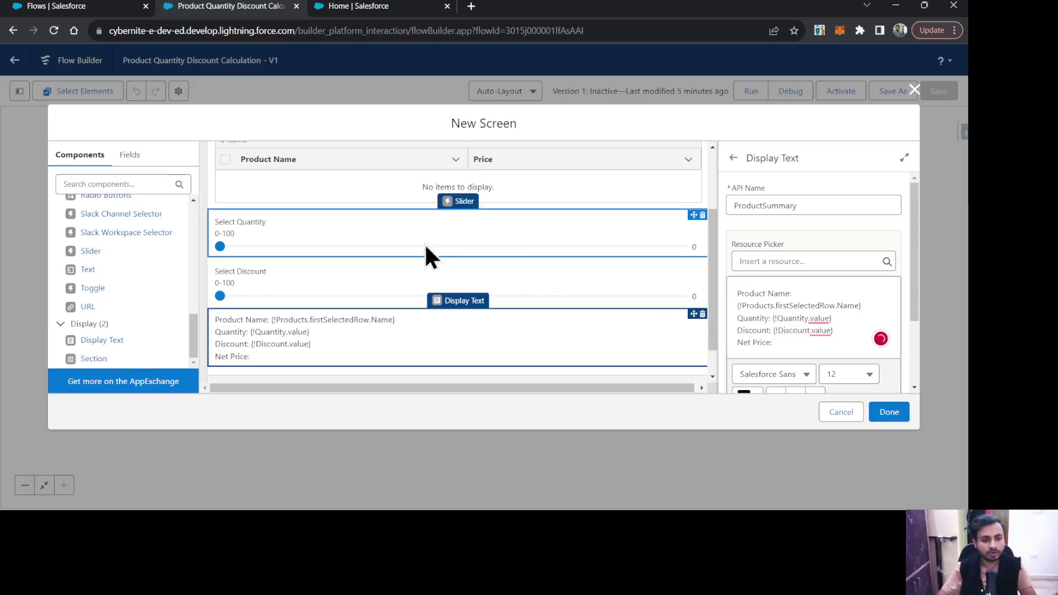
pyautogui.click(353, 297)
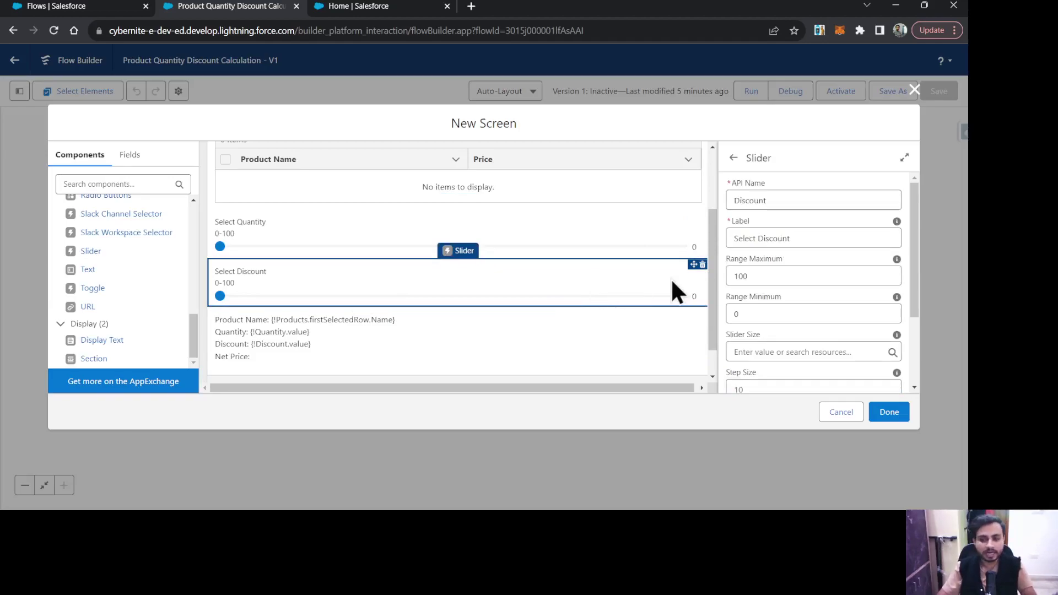
pyautogui.click(392, 342)
pyautogui.click(887, 419)
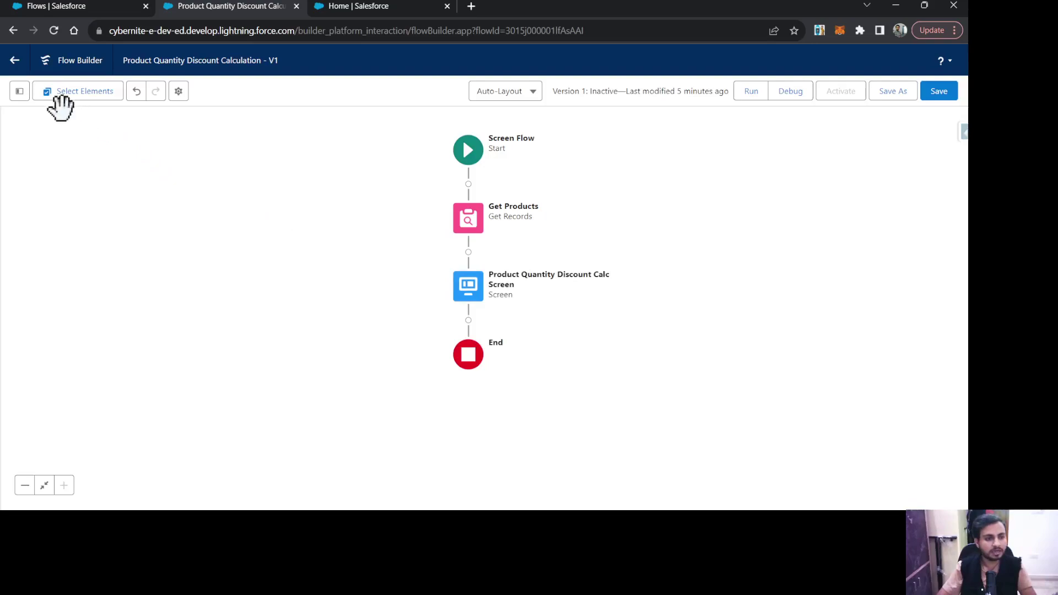
# - Create a new Formula resource with the API name NetPriceCalculation and the data type Currency
pyautogui.click(19, 91)
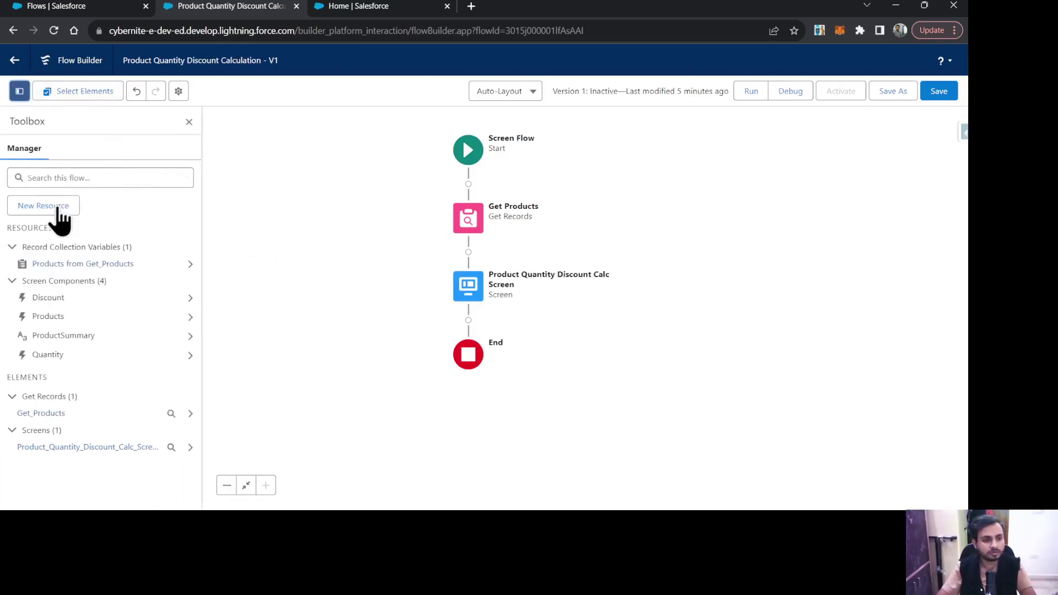
pyautogui.click(60, 207)
pyautogui.click(434, 225)
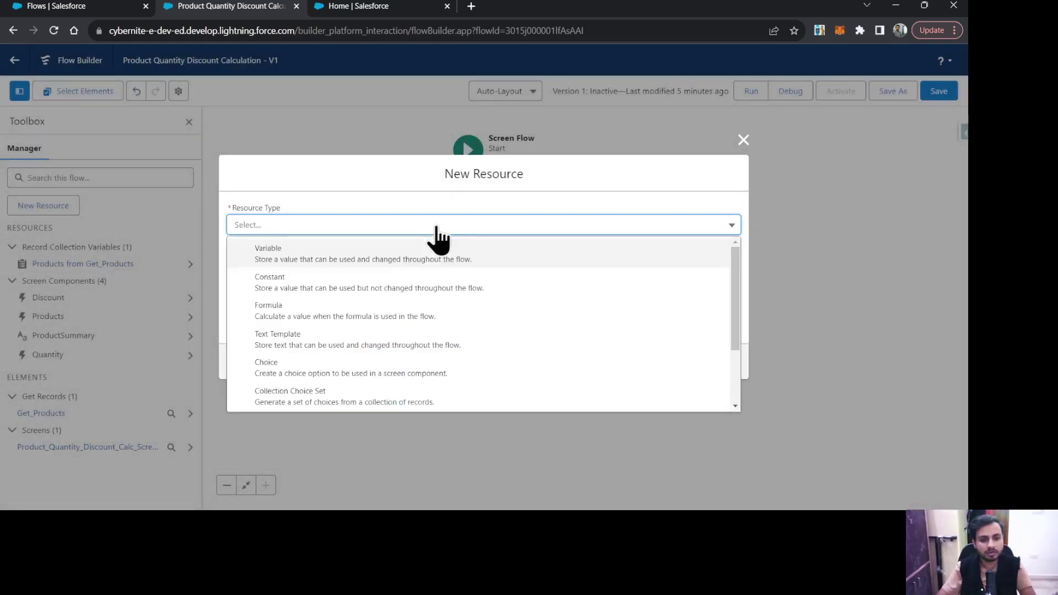
pyautogui.click(340, 311)
pyautogui.click(268, 192)
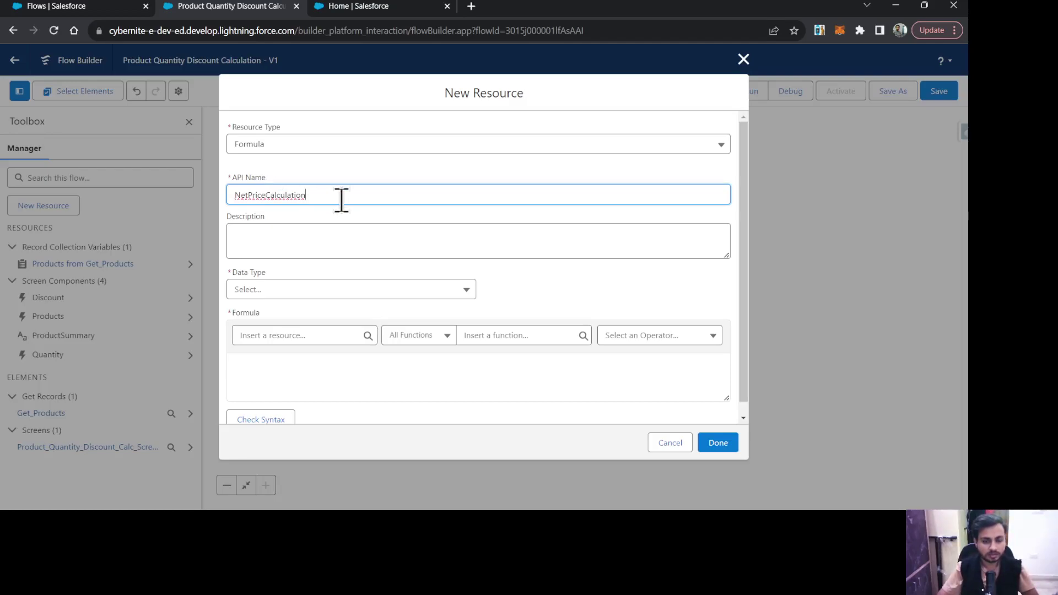
pyautogui.click(341, 289)
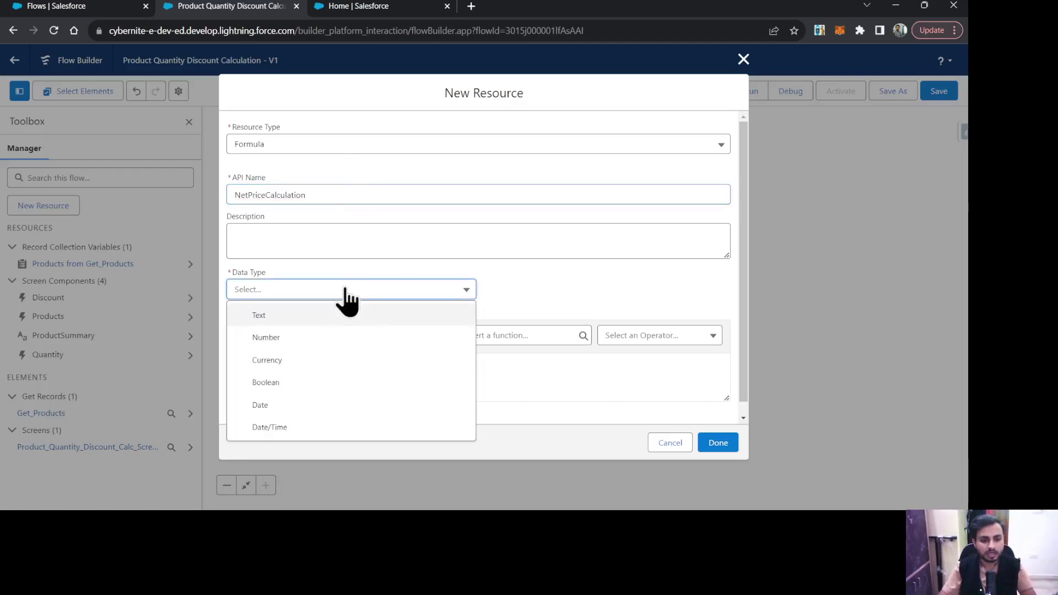
pyautogui.click(267, 360)
# - Insert the Price__c field of the Products data table's first selected row into the formula
pyautogui.scroll(-2, 395, 298)
pyautogui.click(277, 352)
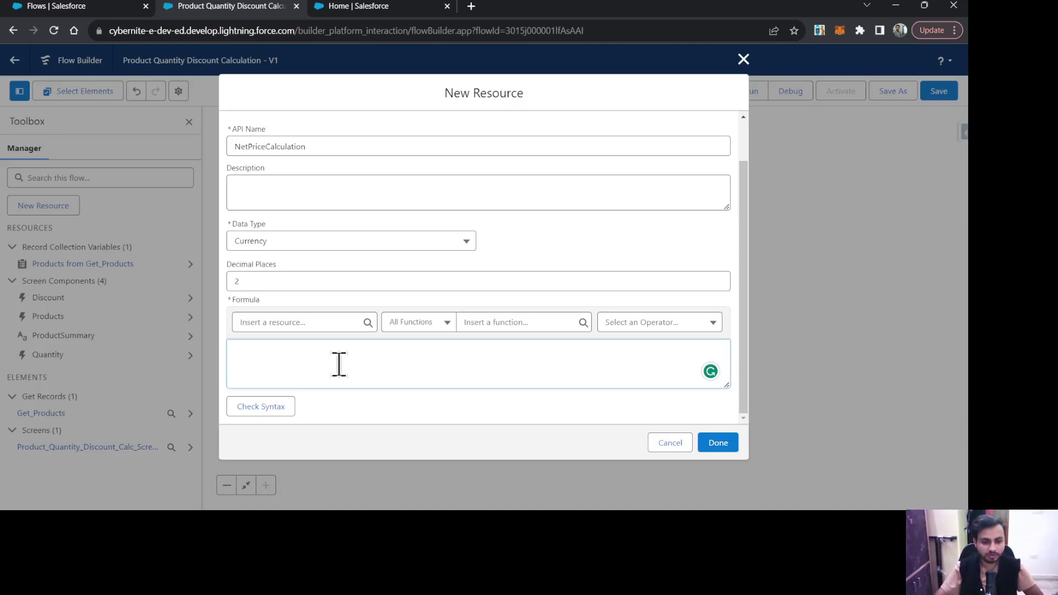
pyautogui.click(299, 323)
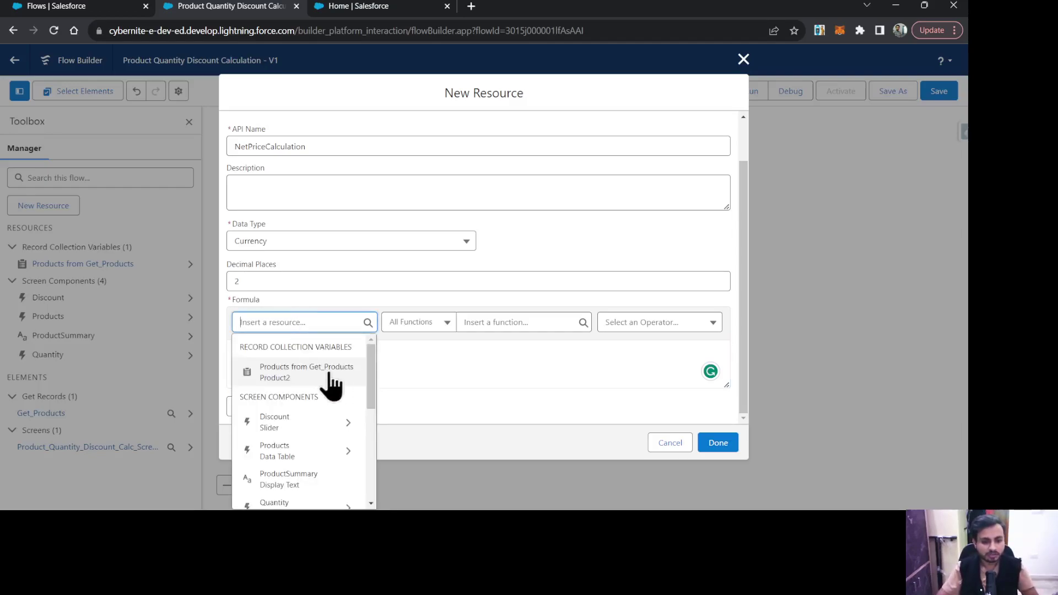
pyautogui.scroll(-1, 331, 383)
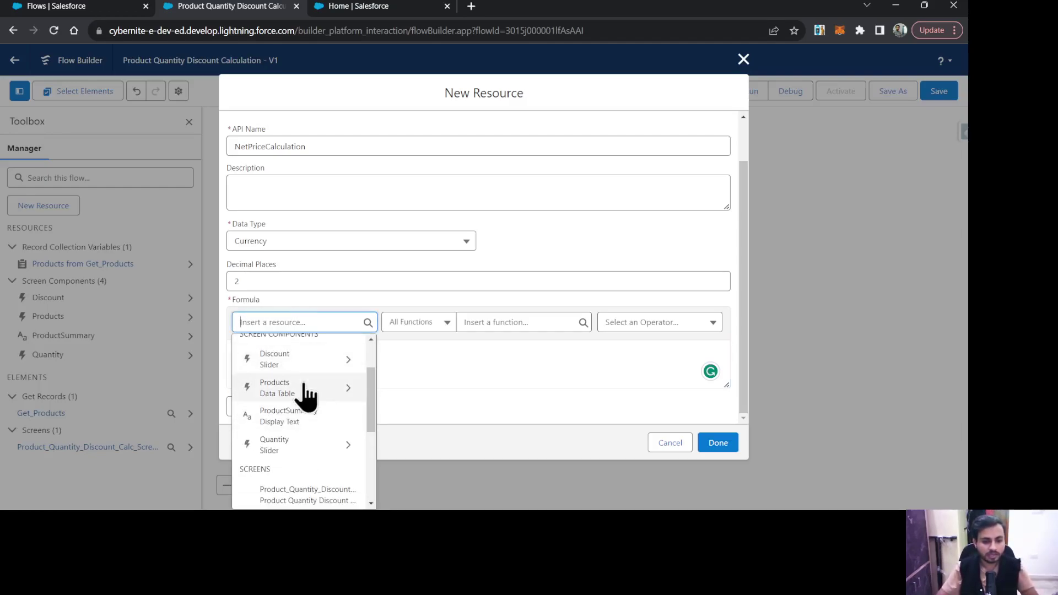
pyautogui.click(306, 395)
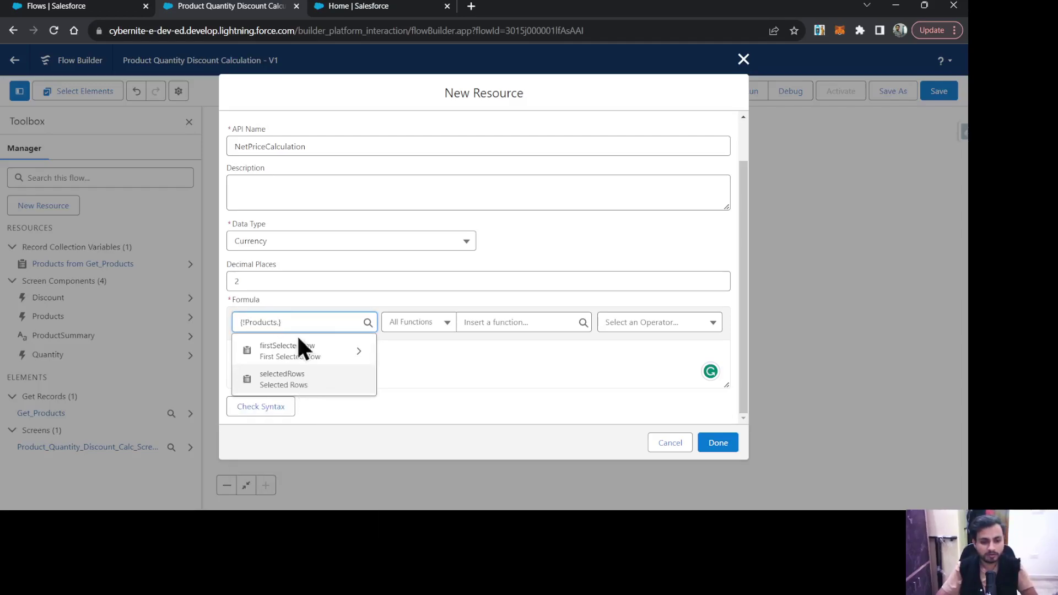
pyautogui.click(307, 353)
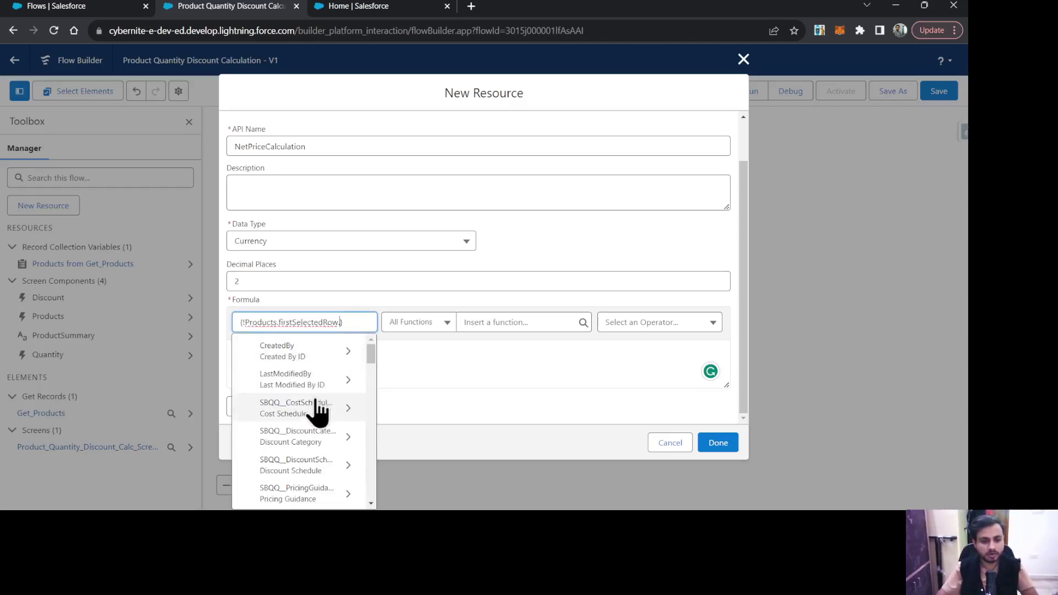
pyautogui.scroll(-5, 310, 407)
pyautogui.scroll(-5, 310, 407)
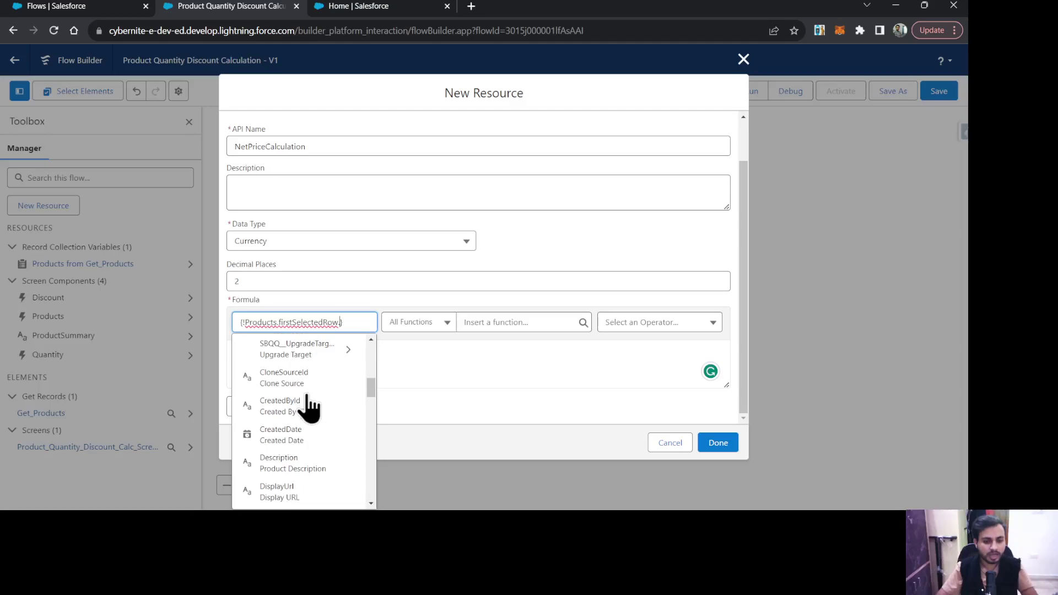
pyautogui.scroll(-5, 320, 425)
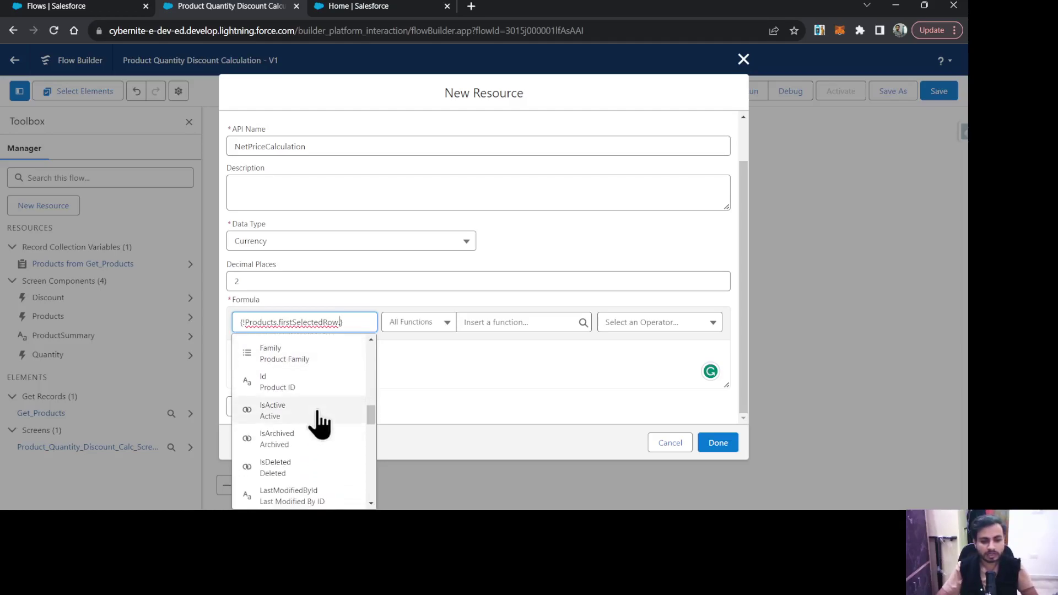
pyautogui.click(288, 392)
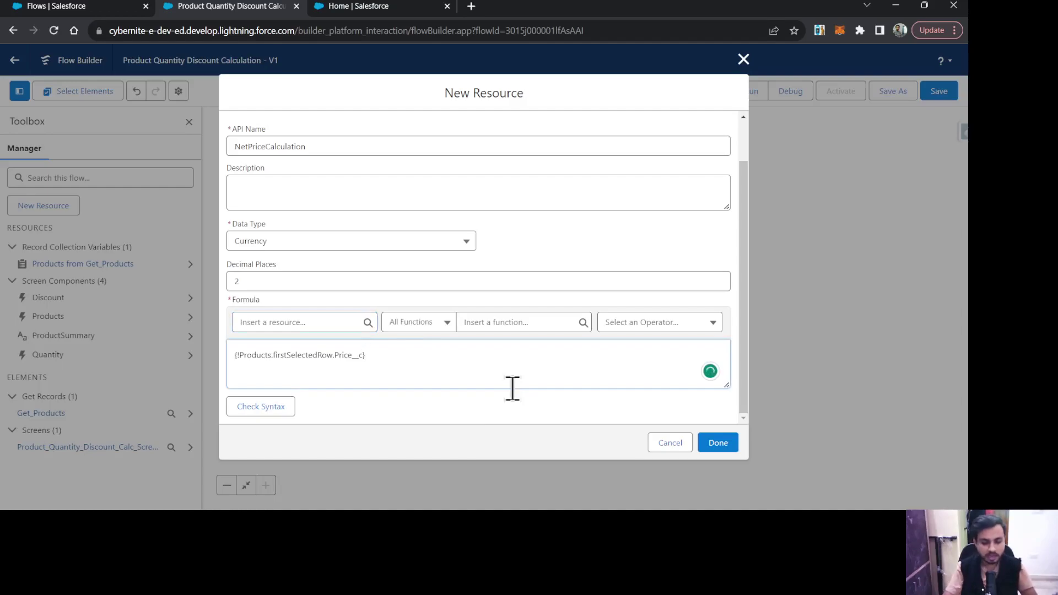
# - Multiply the price in the formula by the Quantity slider's value
pyautogui.write('*')
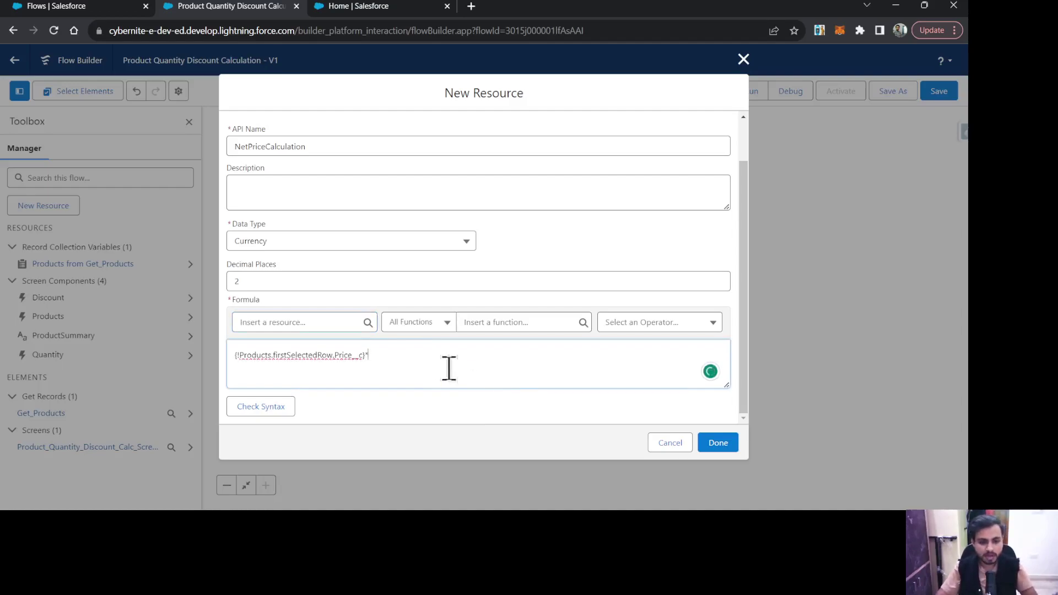
pyautogui.click(293, 320)
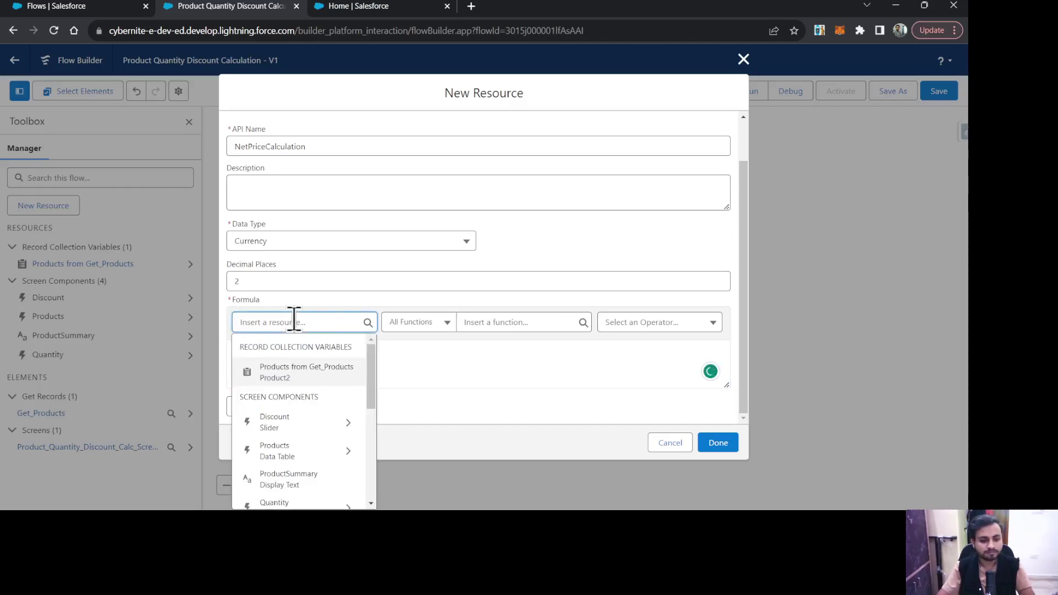
pyautogui.scroll(-3, 311, 457)
pyautogui.click(306, 459)
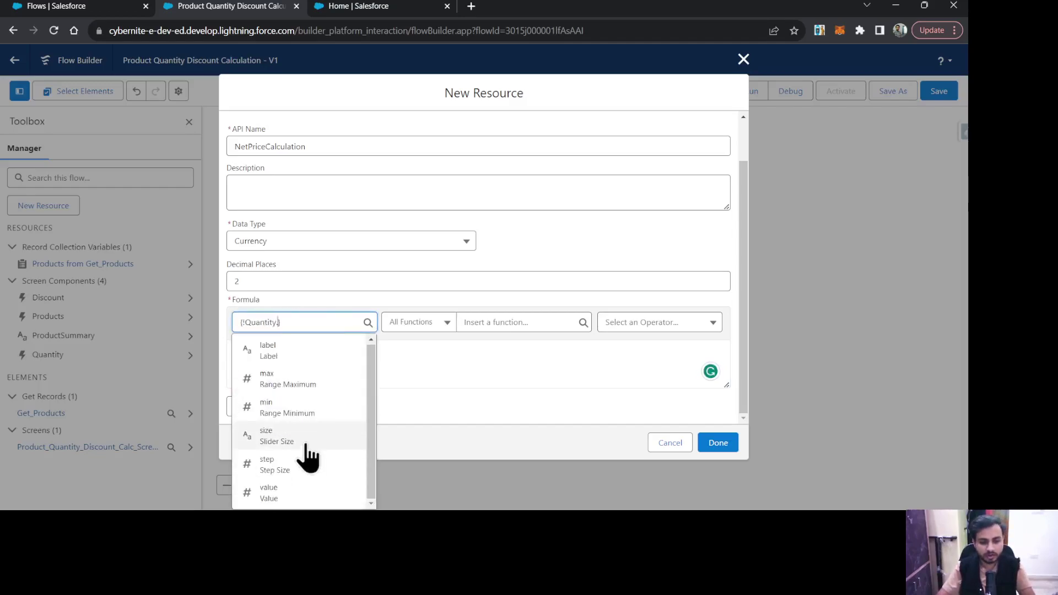
pyautogui.click(293, 492)
pyautogui.click(444, 360)
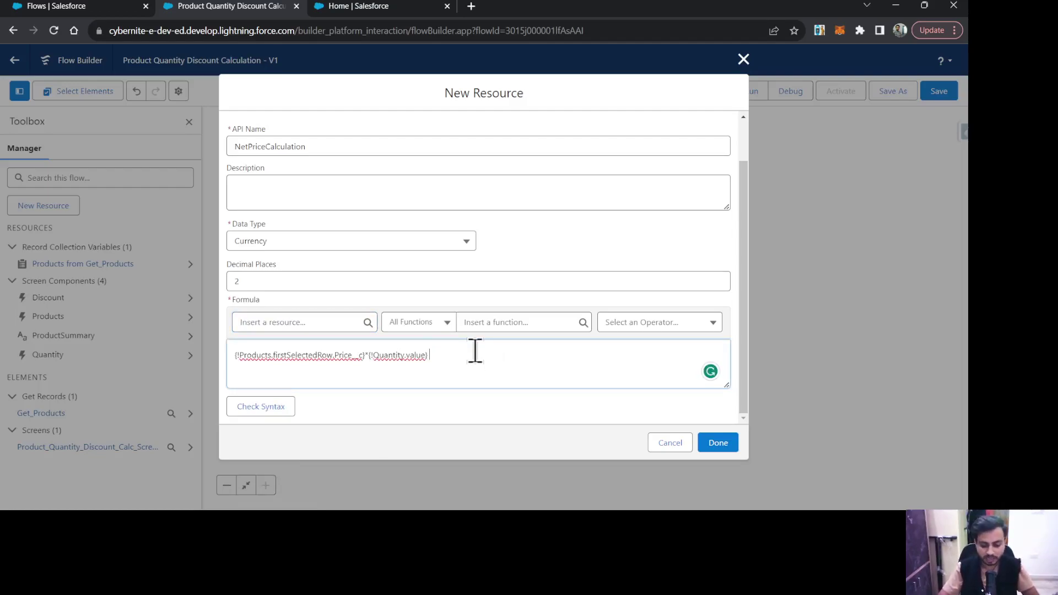
# - Append a minus sign to the formula, followed by a copy of the price-times-quantity expression
pyautogui.write('-')
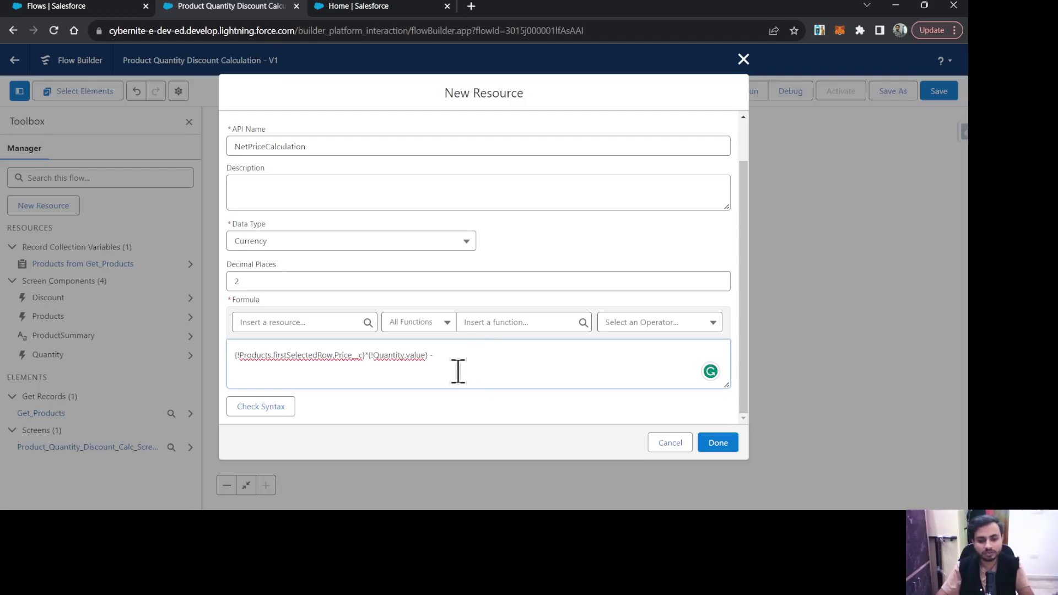
pyautogui.moveTo(429, 356); pyautogui.dragTo(141, 359)
pyautogui.click(460, 357)
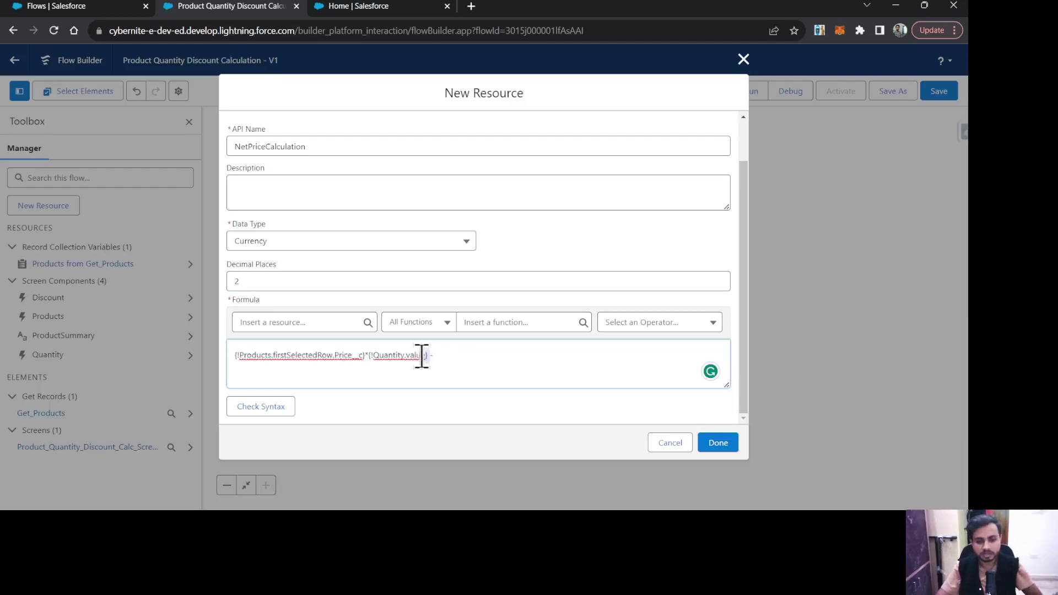
pyautogui.moveTo(427, 357); pyautogui.dragTo(238, 359)
pyautogui.hotkey('ctrl', 'c')
pyautogui.click(463, 358)
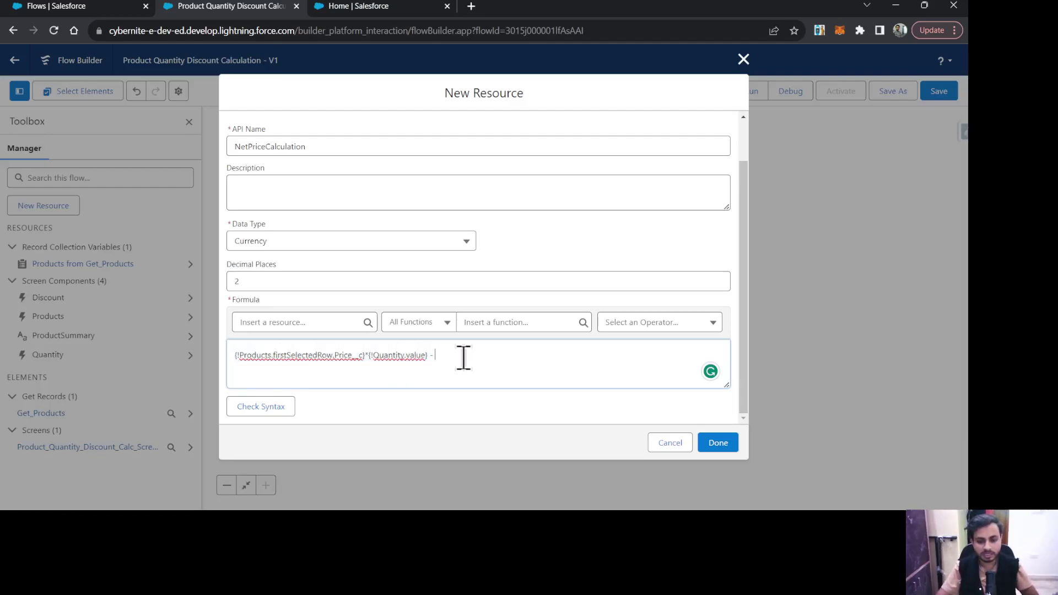
pyautogui.hotkey('ctrl', 'v')
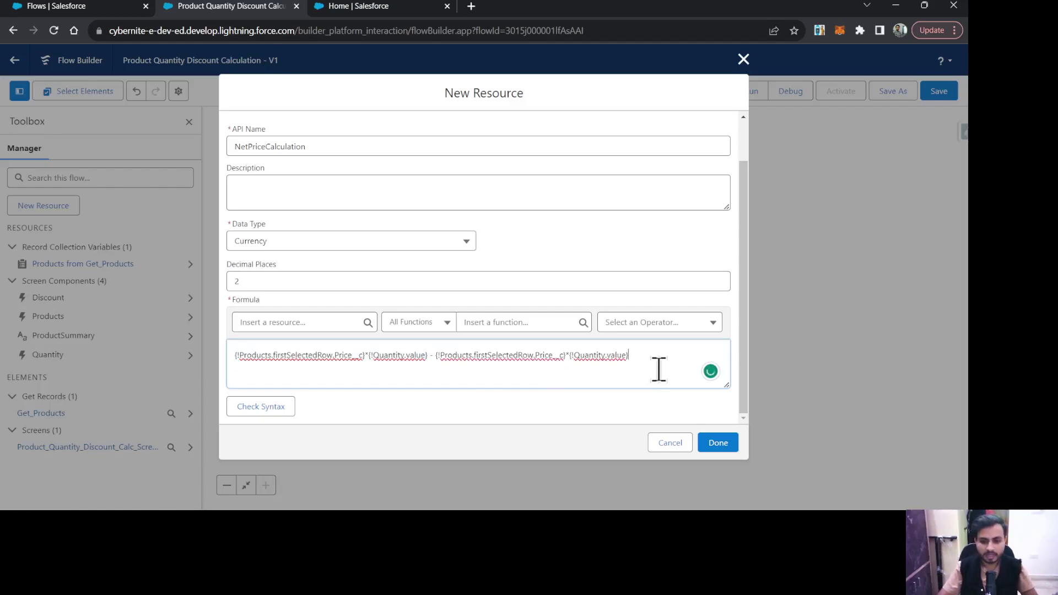
# - Multiply the copied expression by the Discount slider's value and divide it by 100
pyautogui.write('*')
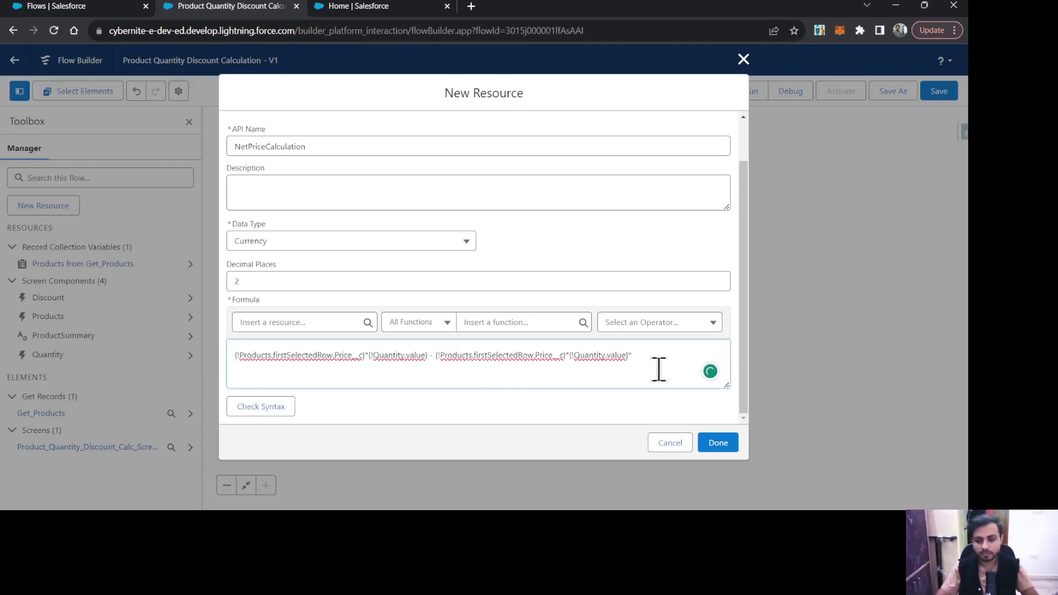
pyautogui.click(255, 319)
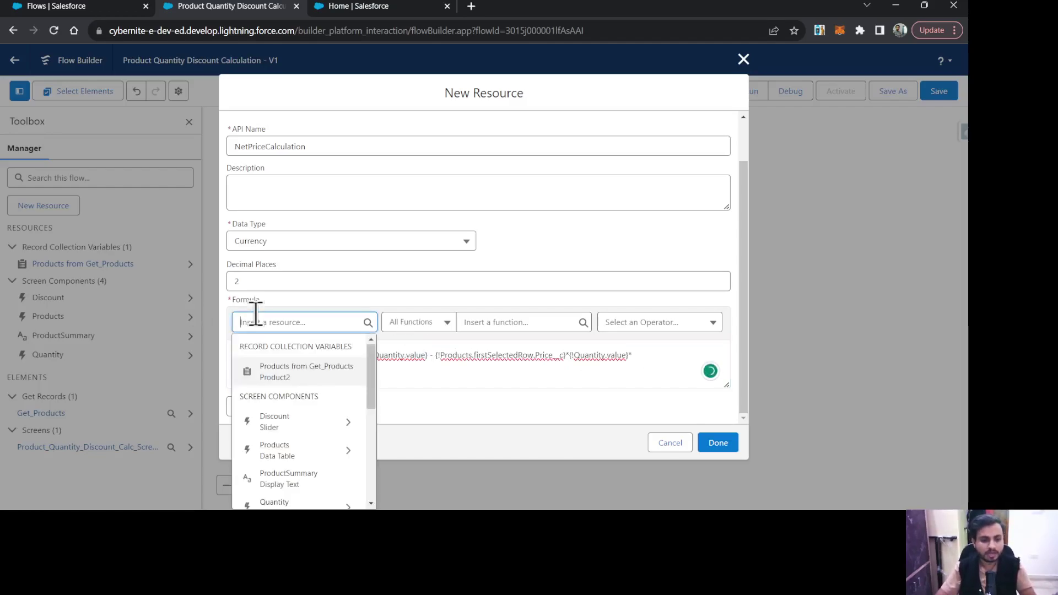
pyautogui.scroll(-2, 292, 394)
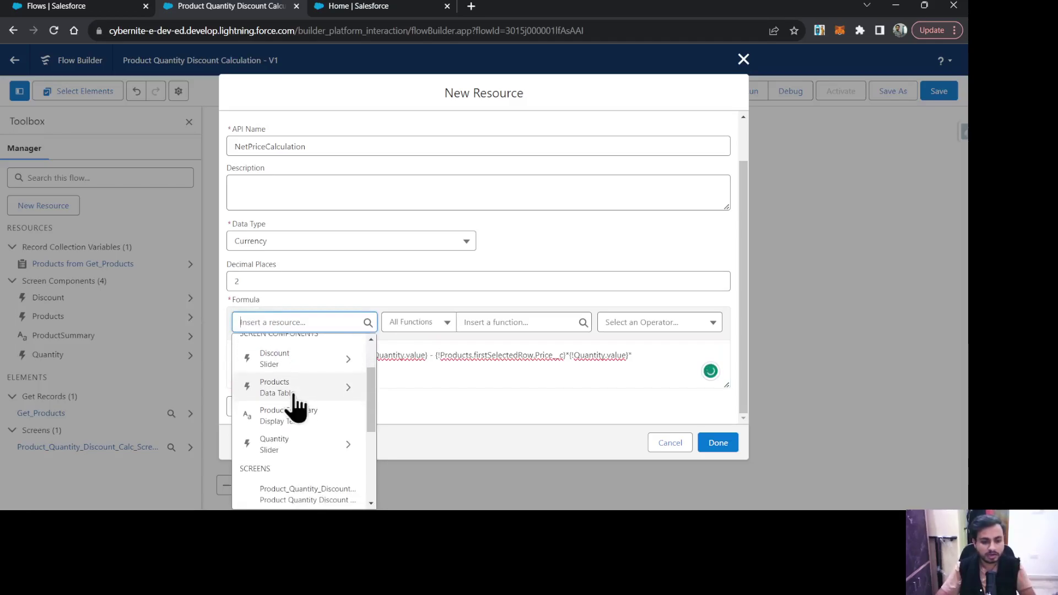
pyautogui.click(295, 372)
pyautogui.click(277, 498)
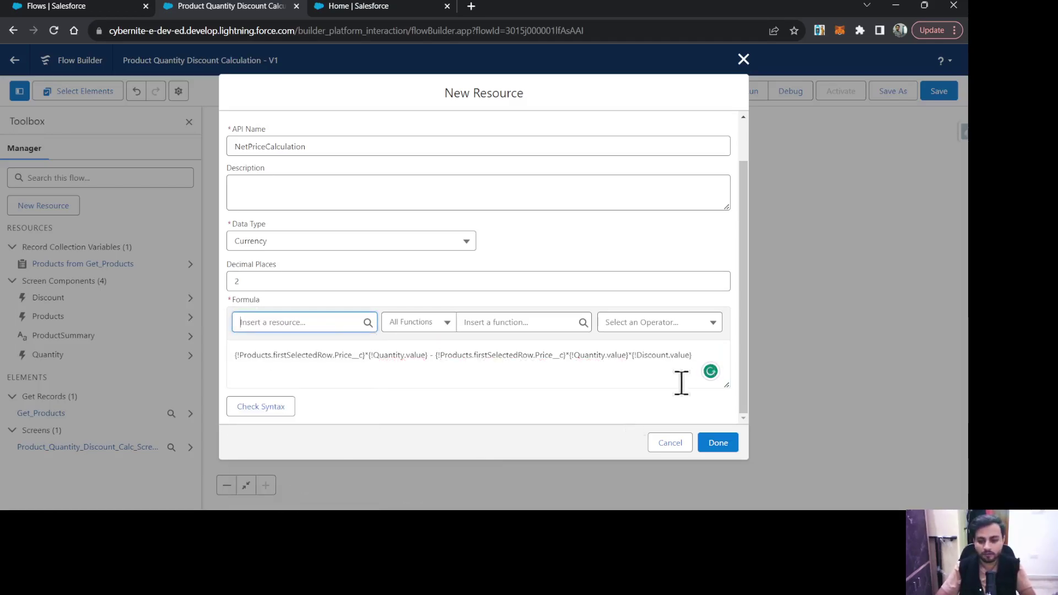
pyautogui.click(699, 362)
pyautogui.write('/100')
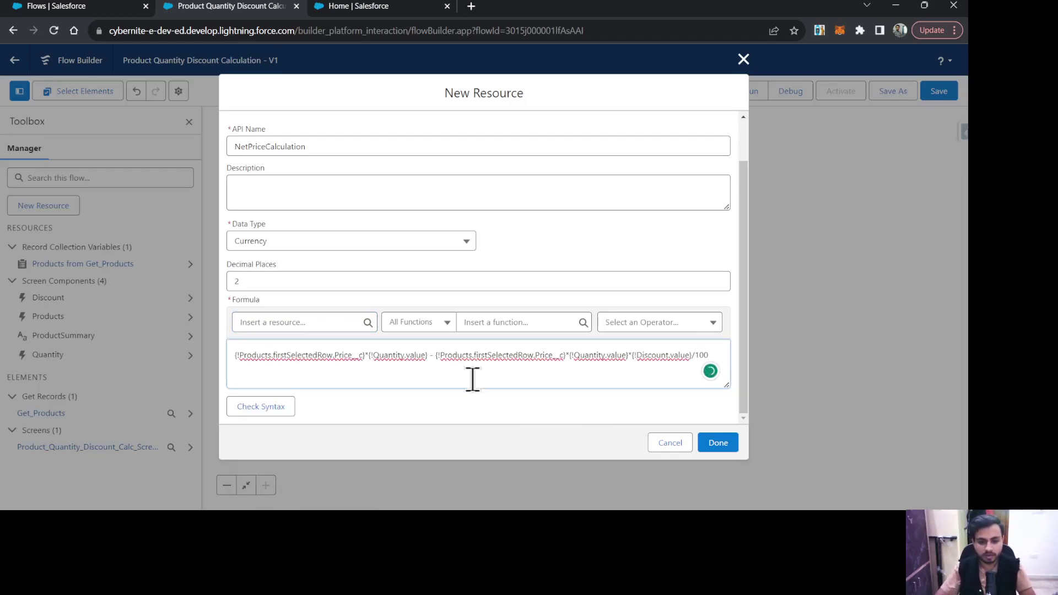
# - Enclose the expression before the minus sign and the one after it in separate parentheses
pyautogui.click(239, 356)
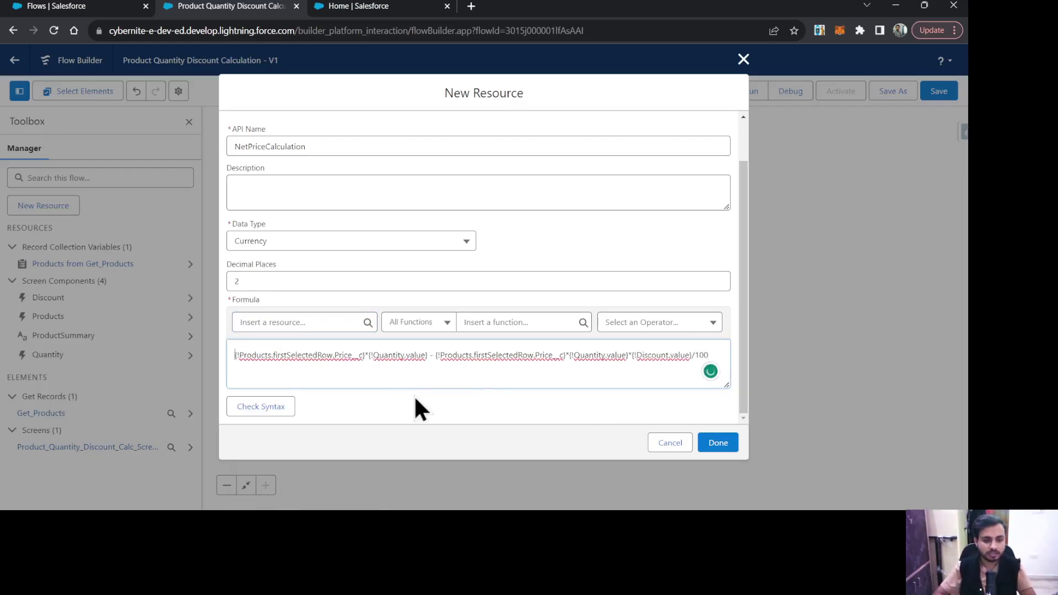
pyautogui.write('(')
pyautogui.click(432, 357)
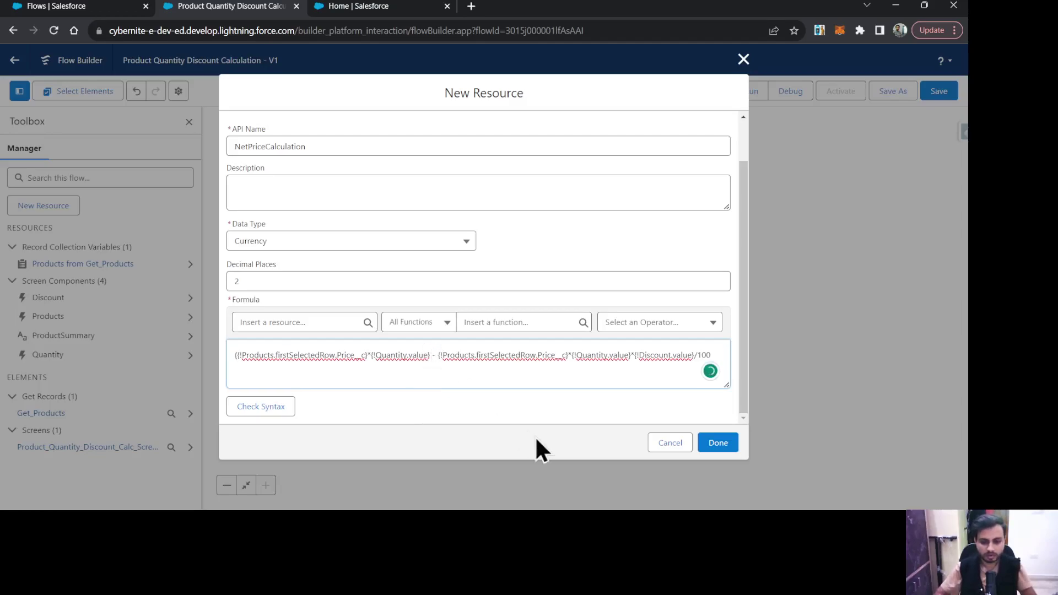
pyautogui.write(')')
pyautogui.press('Right')
pyautogui.press('Right')
pyautogui.press('Right')
pyautogui.write('(')
pyautogui.click(722, 354)
pyautogui.write(')')
# - Check the formula's syntax, save the NetPriceCalculation resource and close the Toolbox
pyautogui.click(247, 416)
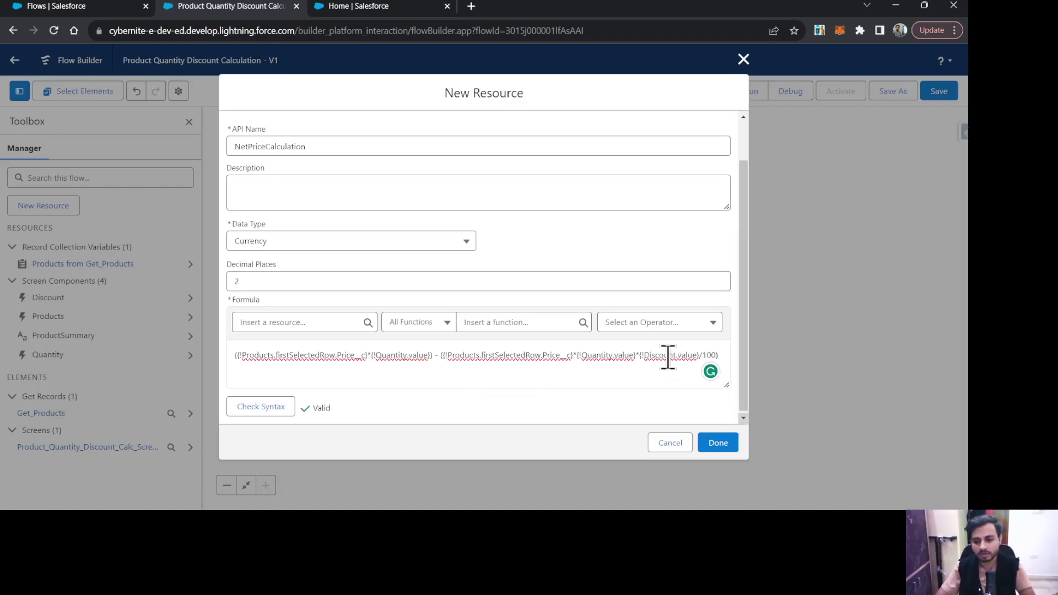
pyautogui.click(714, 444)
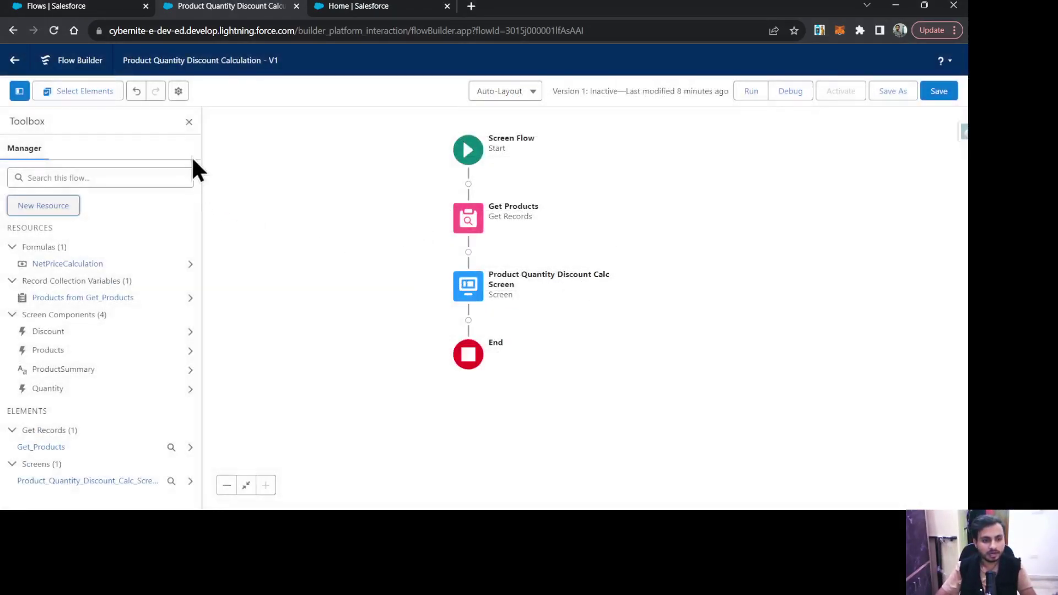
pyautogui.click(189, 122)
# - Insert the NetPriceCalculation formula after "Net Price:" in the ProductSummary display text of the Product Quantity Discount Calc Screen
pyautogui.doubleClick(465, 284)
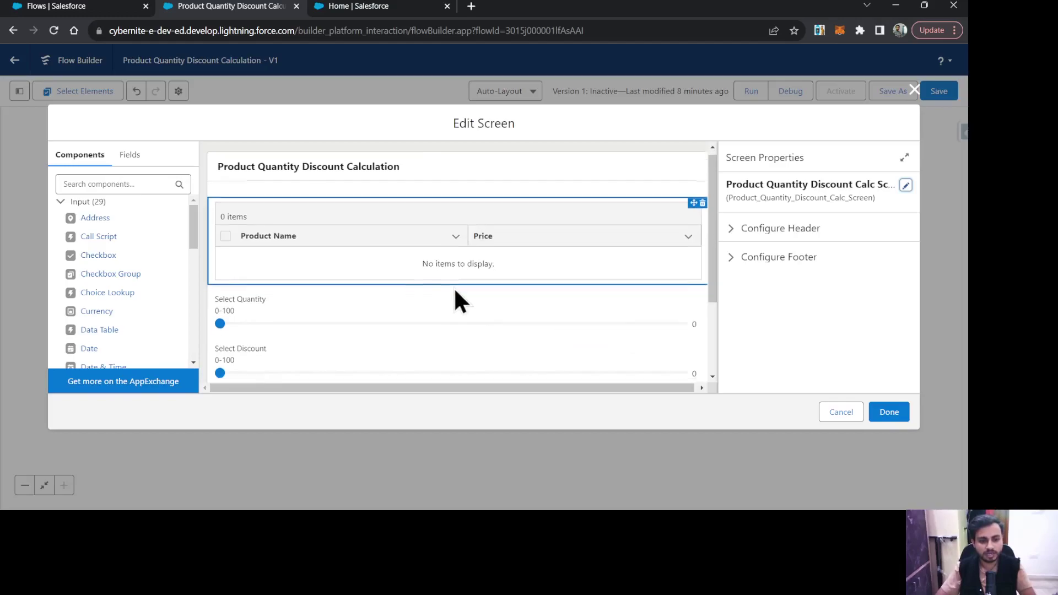
pyautogui.scroll(-3, 463, 298)
pyautogui.click(371, 318)
pyautogui.click(789, 342)
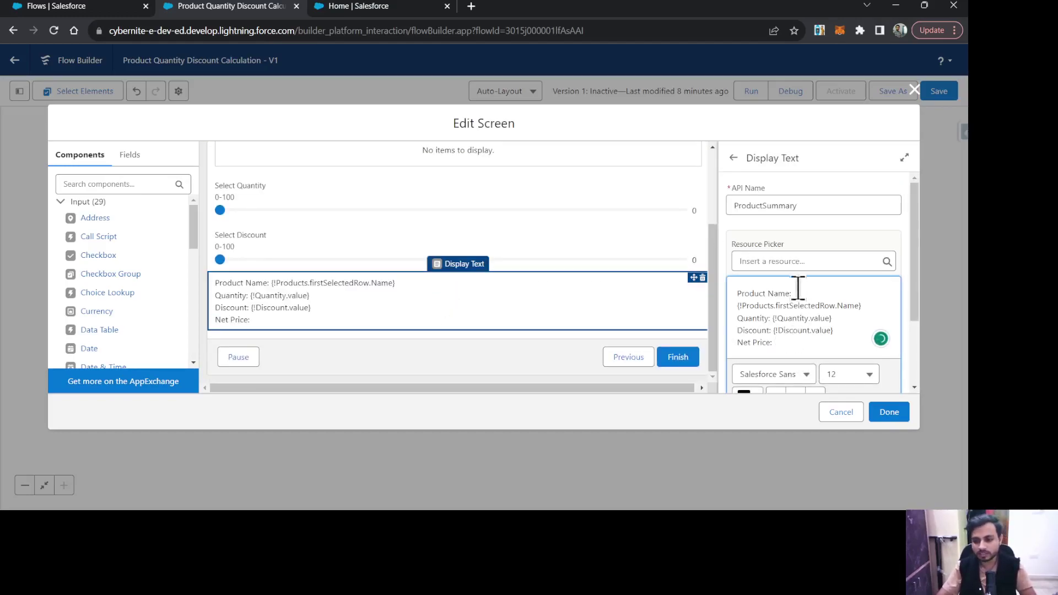
pyautogui.click(800, 262)
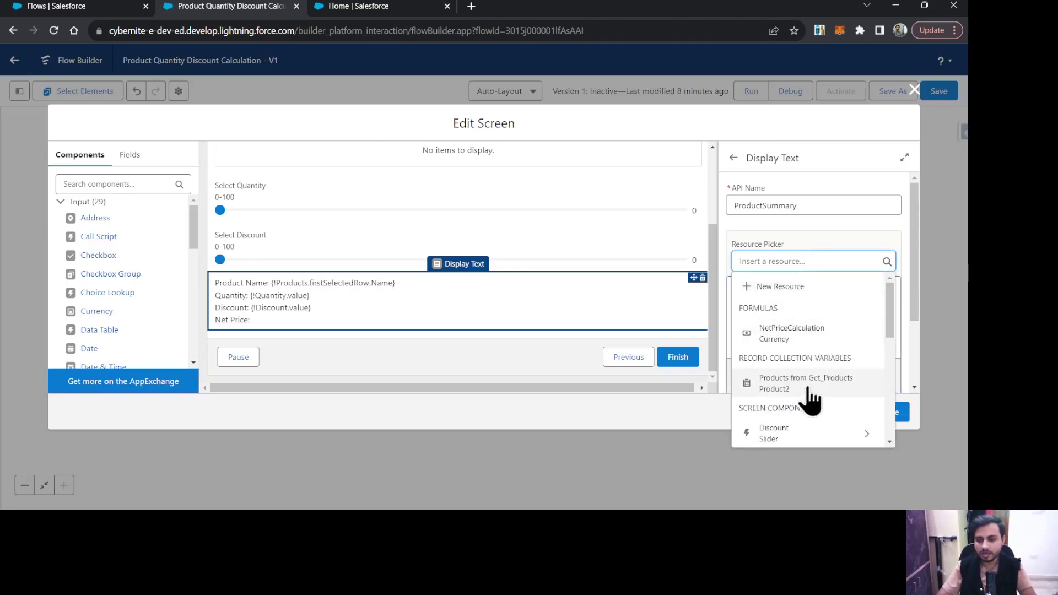
pyautogui.click(820, 334)
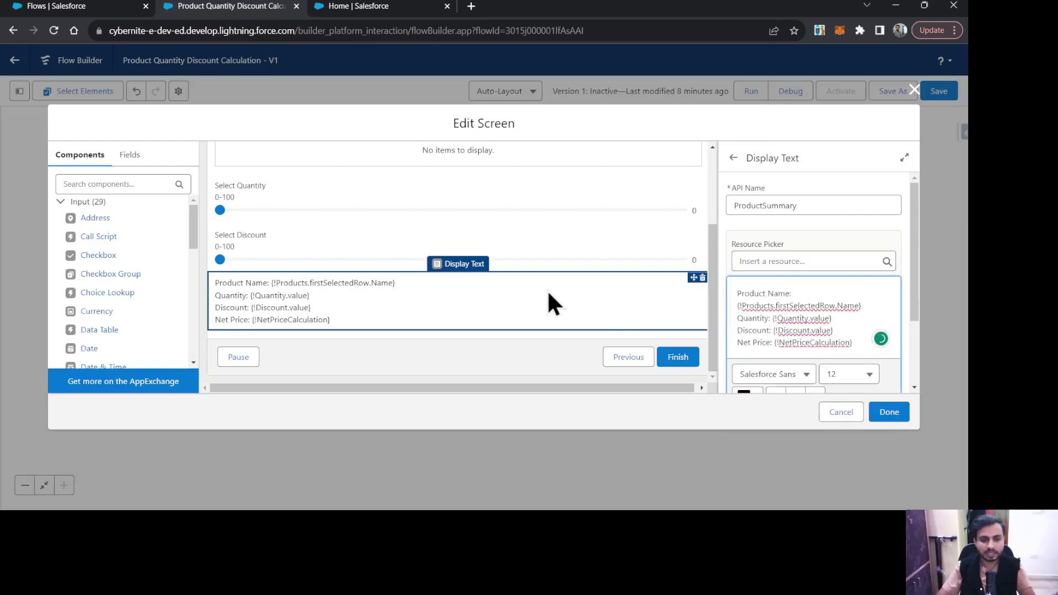
# - Apply the screen element's changes and save the flow
pyautogui.scroll(2, 564, 269)
pyautogui.scroll(-1, 564, 269)
pyautogui.click(896, 413)
pyautogui.click(938, 93)
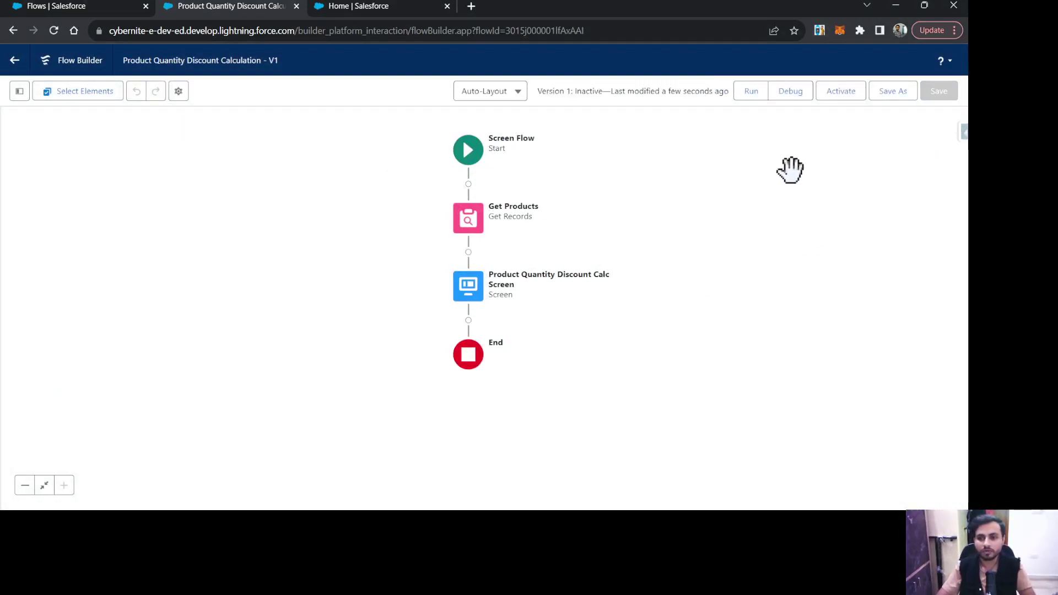
# - Run the flow in debug mode and check the Price column throughout the product data table
pyautogui.click(793, 95)
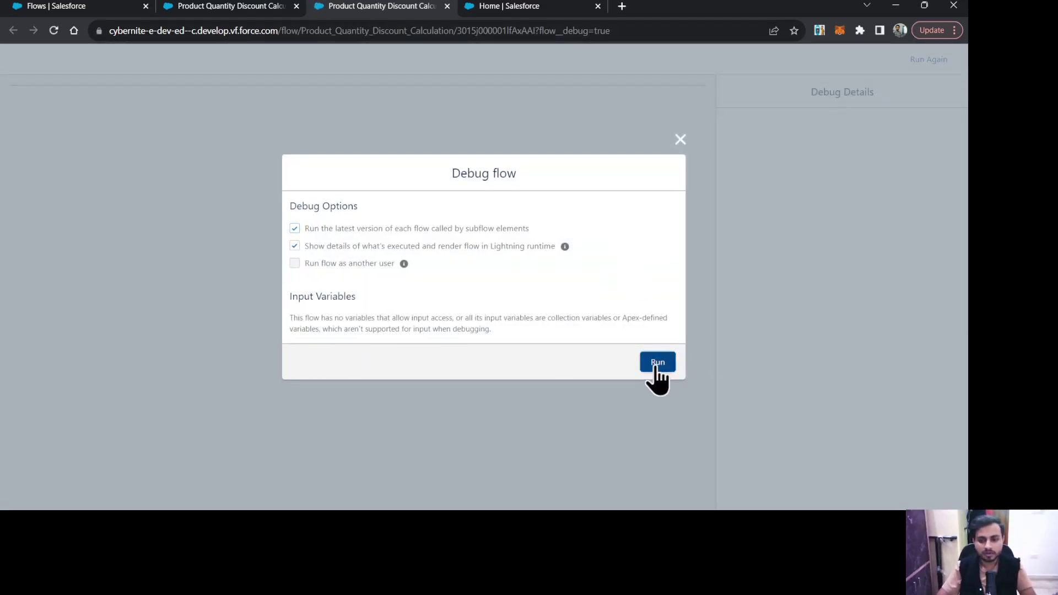
pyautogui.click(654, 361)
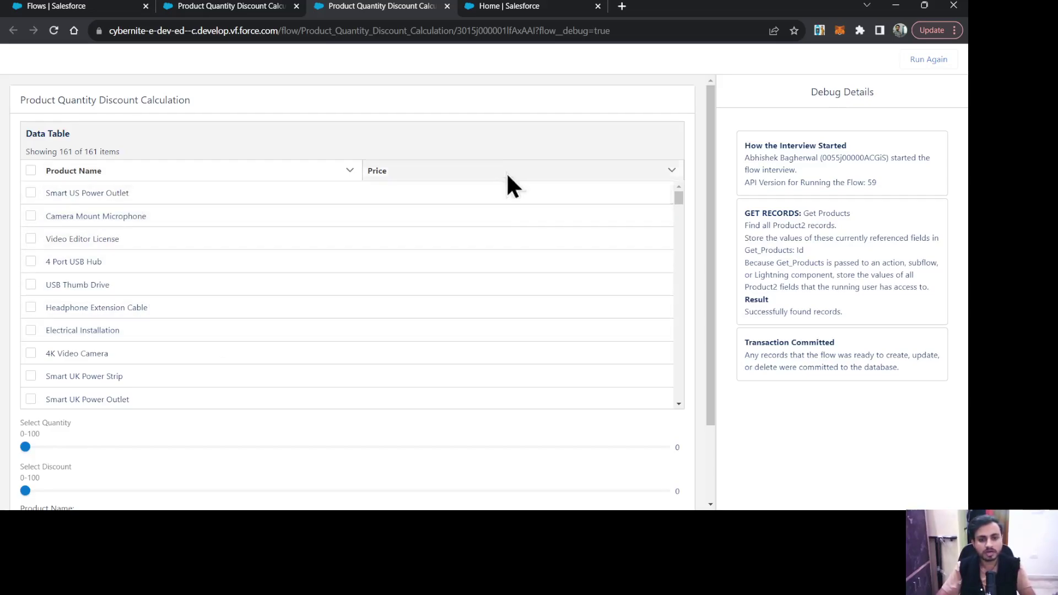
pyautogui.scroll(-1, 446, 231)
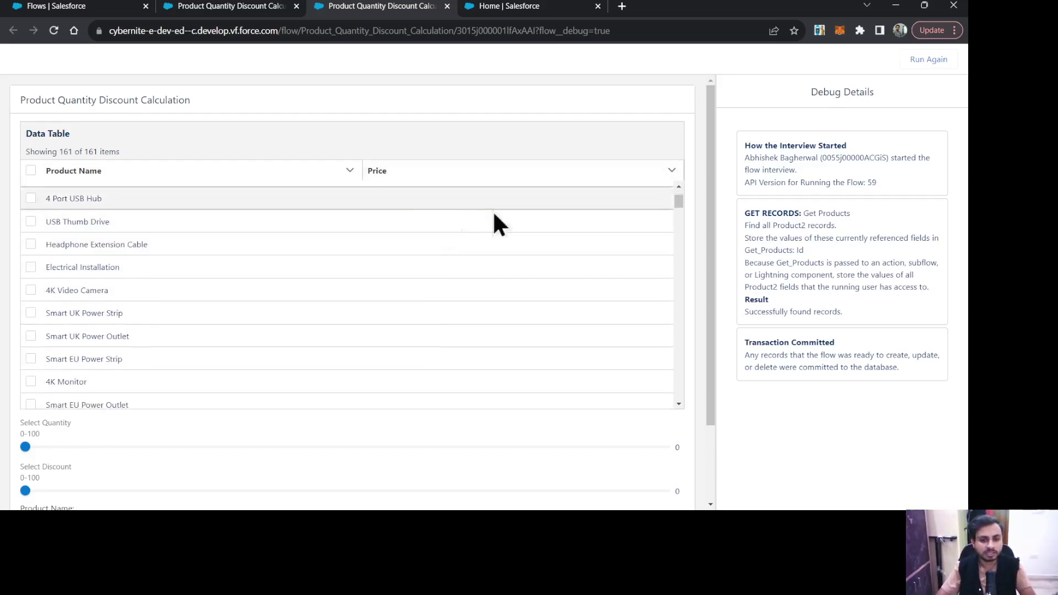
pyautogui.scroll(-1, 660, 201)
pyautogui.scroll(-15, 661, 205)
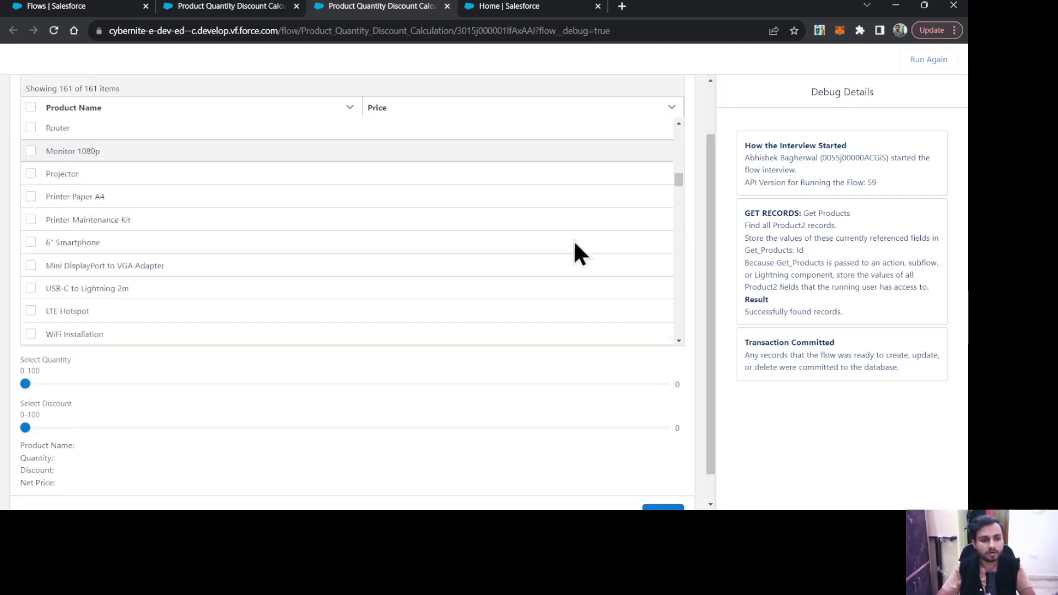
pyautogui.scroll(-15, 550, 242)
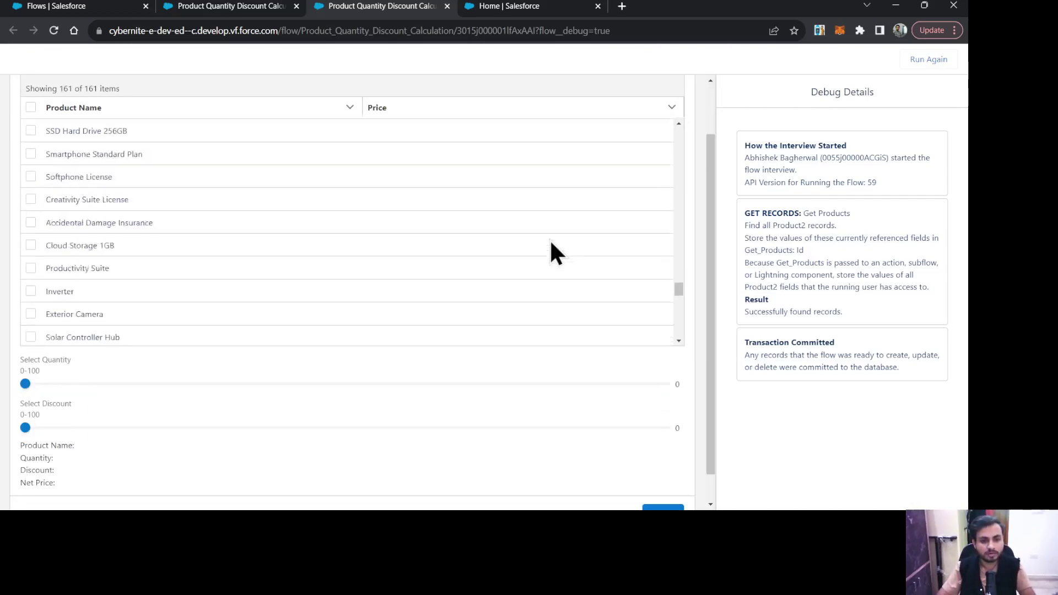
pyautogui.scroll(-5, 550, 239)
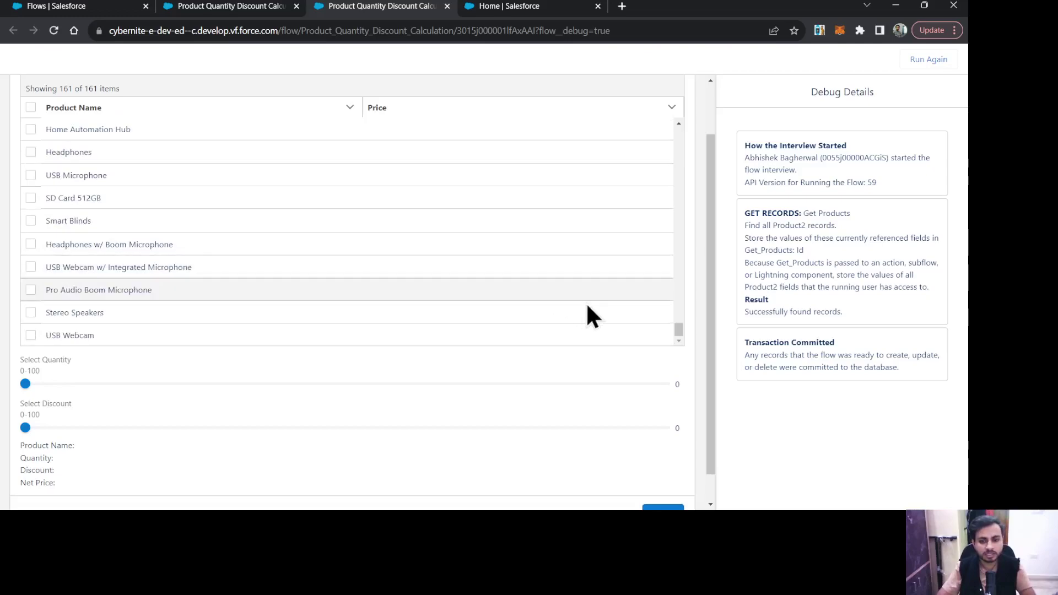
pyautogui.scroll(-5, 652, 312)
pyautogui.moveTo(679, 326); pyautogui.dragTo(684, 102)
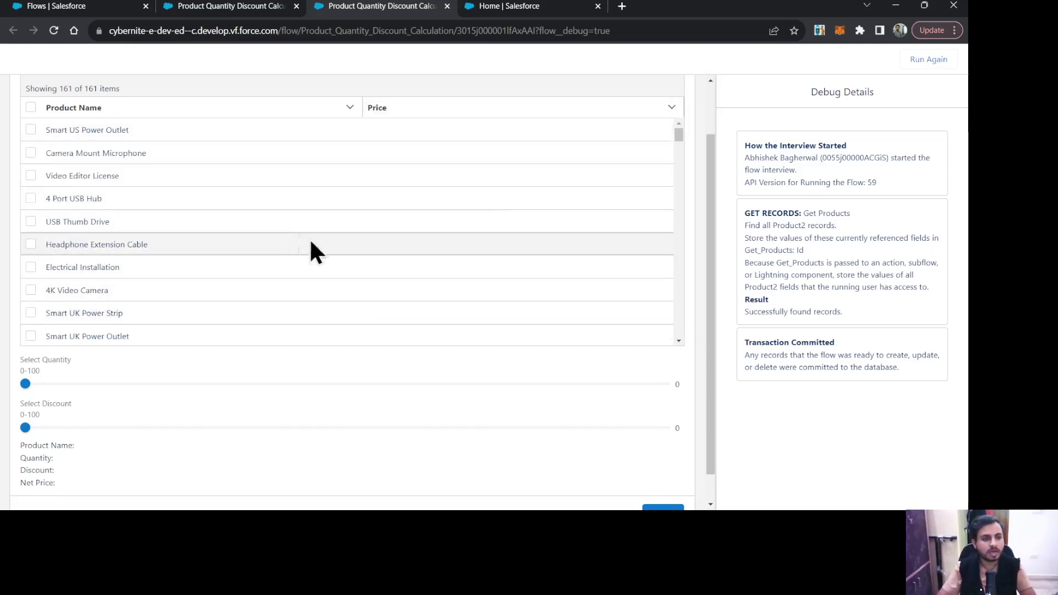
# - Copy the product name Smart US Power Outlet from the data table and open the Products object in a new browser tab
pyautogui.moveTo(130, 130); pyautogui.dragTo(42, 130)
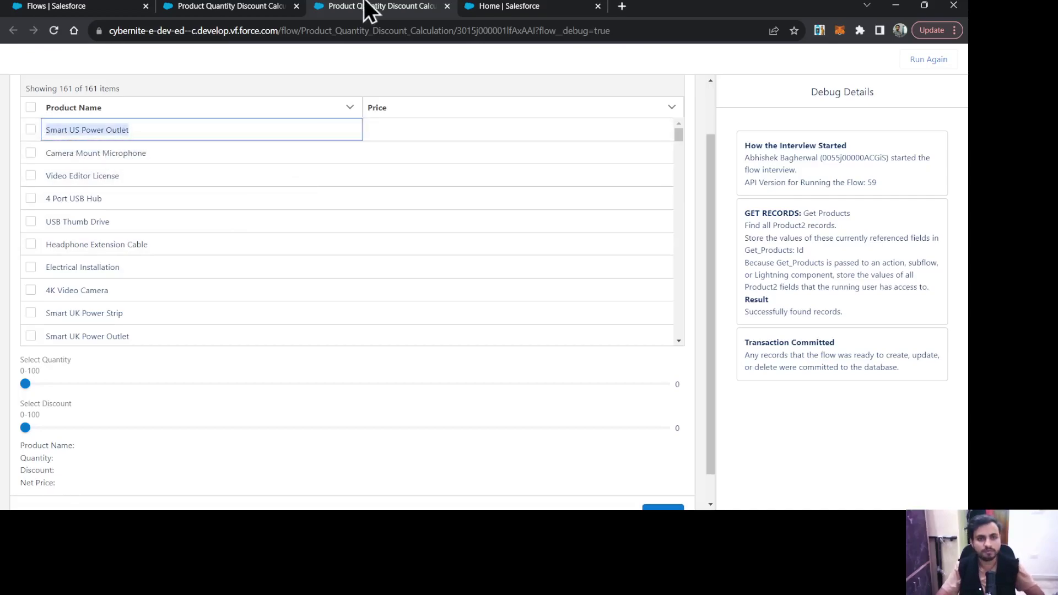
pyautogui.click(277, 7)
pyautogui.click(36, 7)
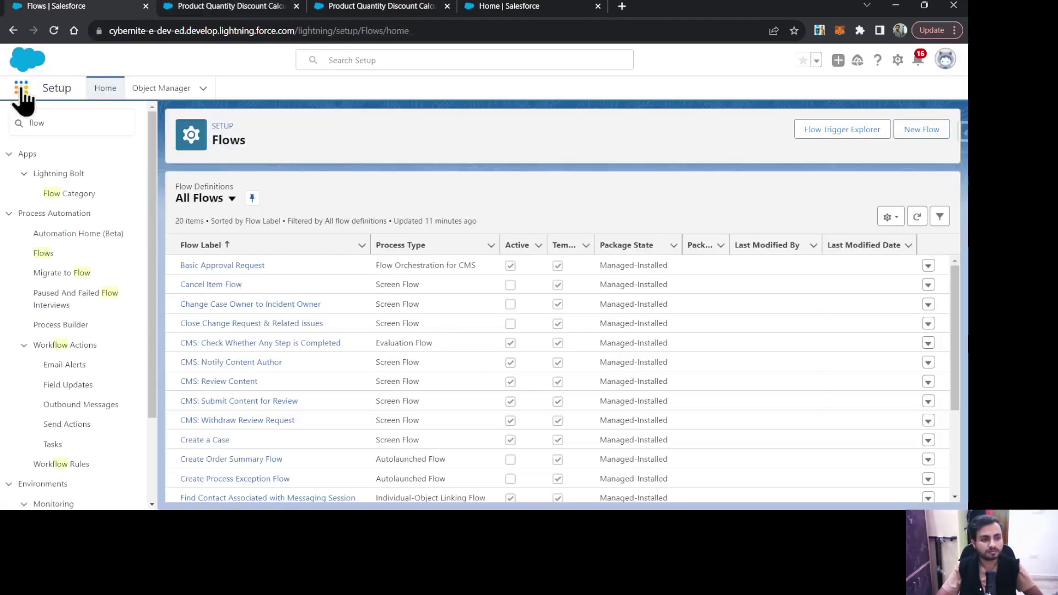
pyautogui.click(21, 88)
pyautogui.write('procut')
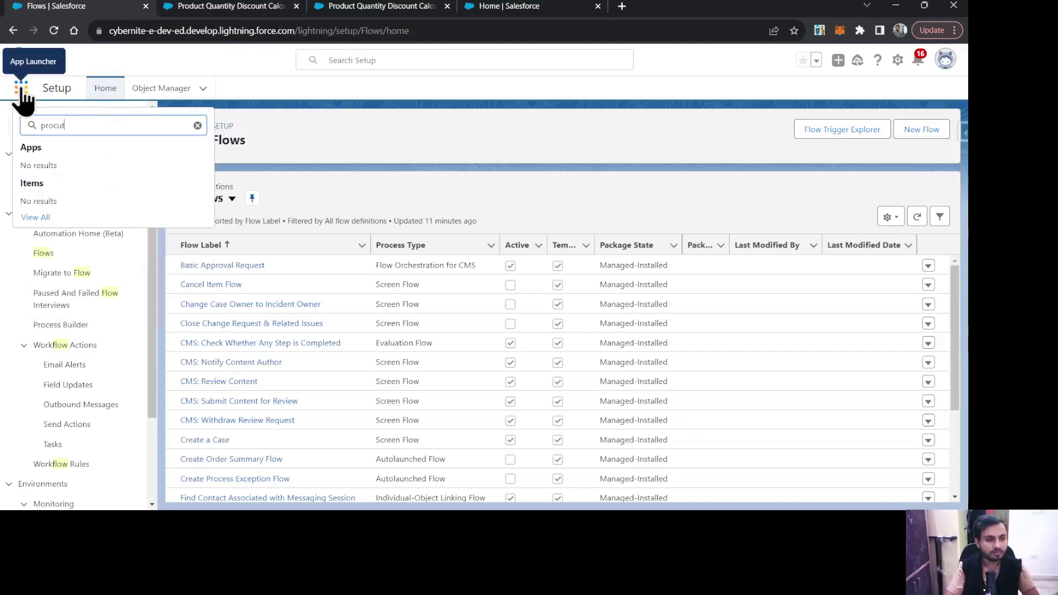
pyautogui.press('BackSpace')
pyautogui.press('BackSpace')
pyautogui.press('BackSpace')
pyautogui.write('duct')
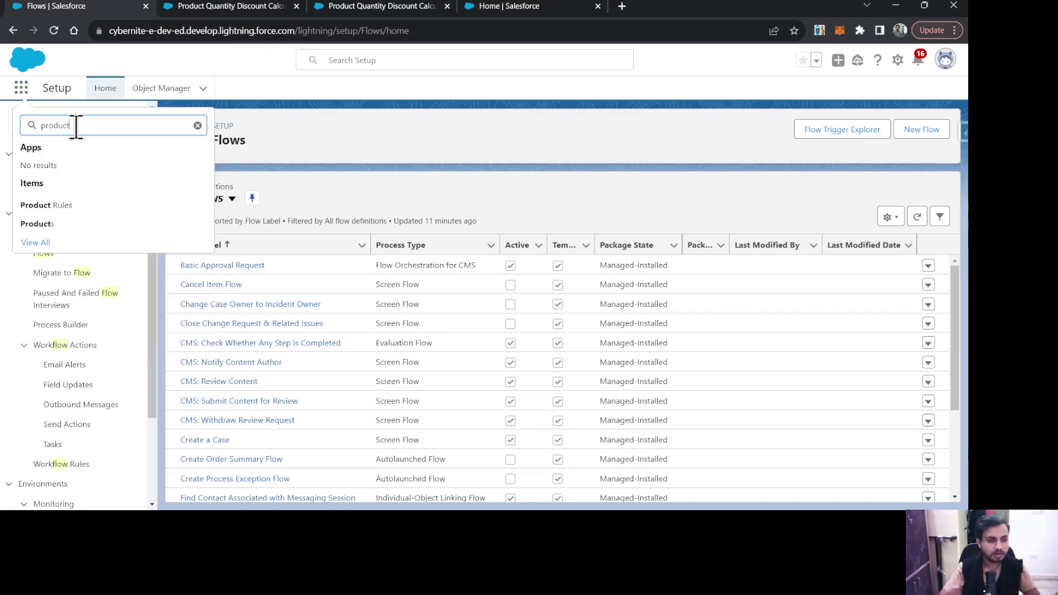
pyautogui.keyDown('ctrl'); pyautogui.click(60, 224); pyautogui.keyUp('ctrl')
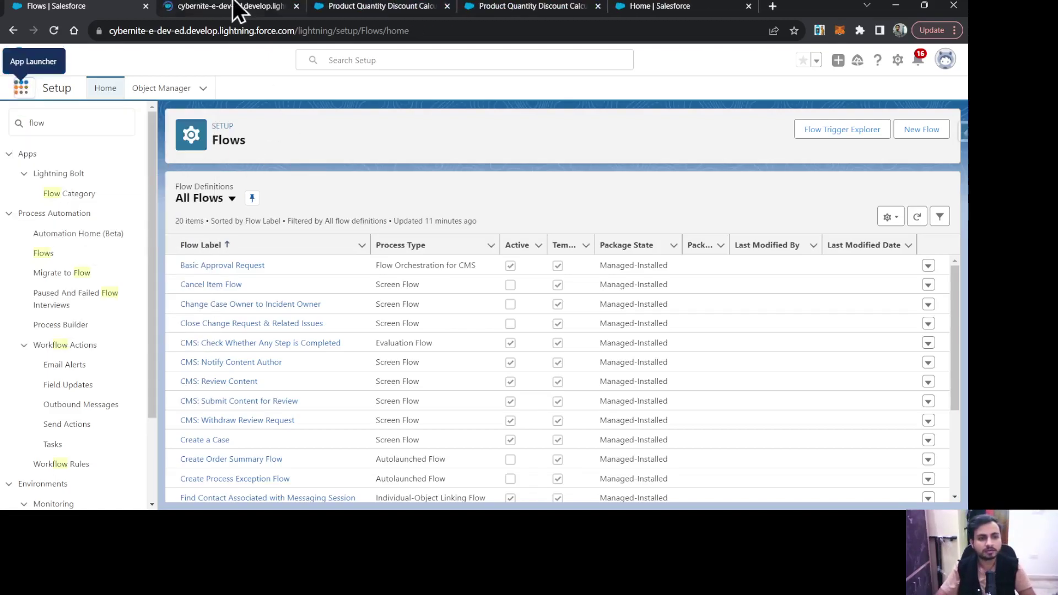
pyautogui.click(234, 7)
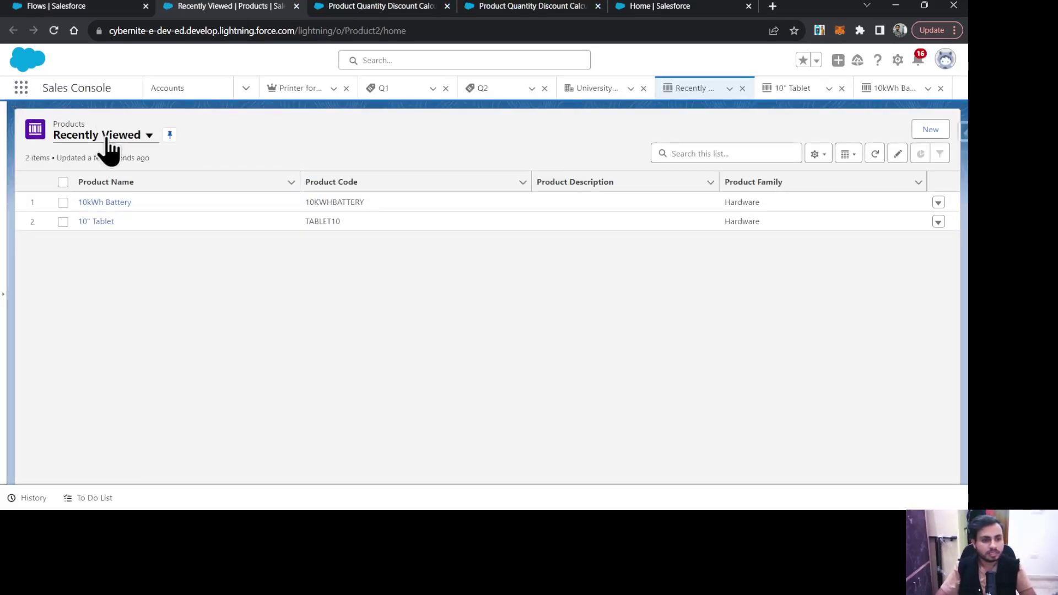
# - Switch the list view to All Products, search it for Smart US Power Outlet and open that product's record
pyautogui.click(96, 135)
pyautogui.click(102, 202)
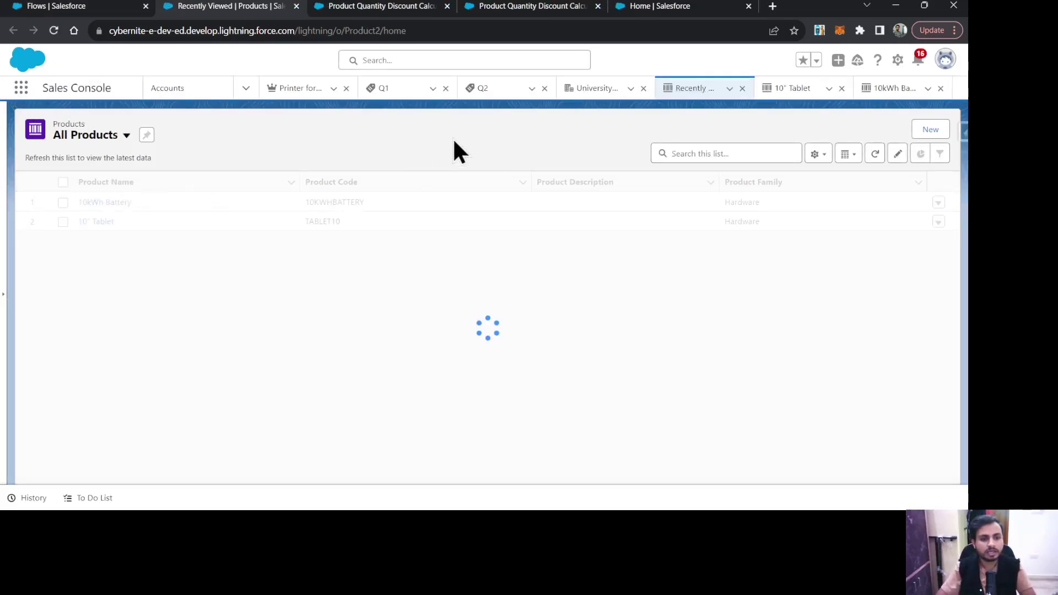
pyautogui.click(745, 153)
pyautogui.write('Smart US Power Outlet')
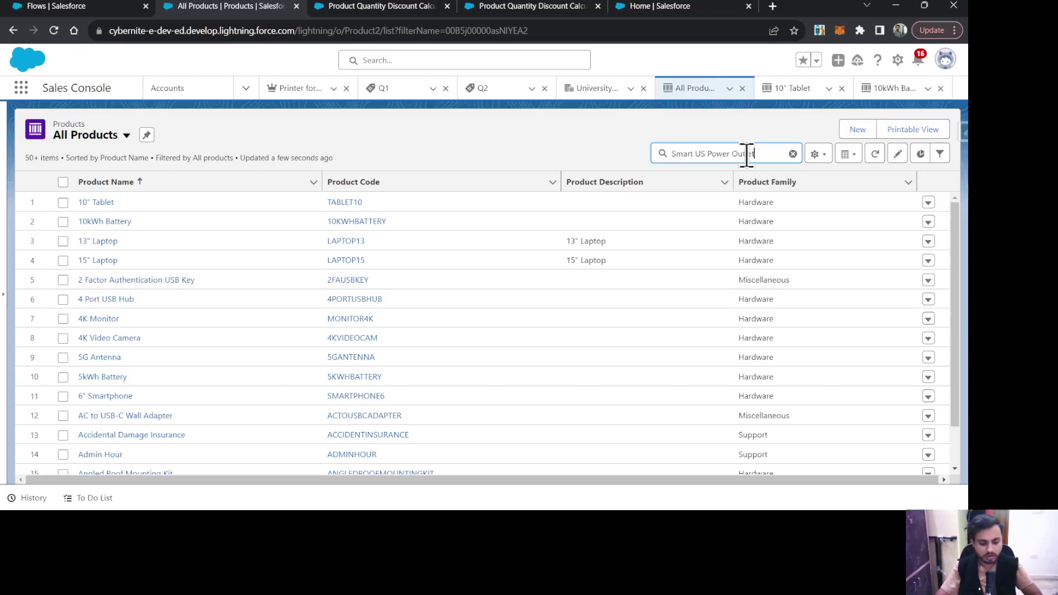
pyautogui.press('Return')
pyautogui.click(121, 207)
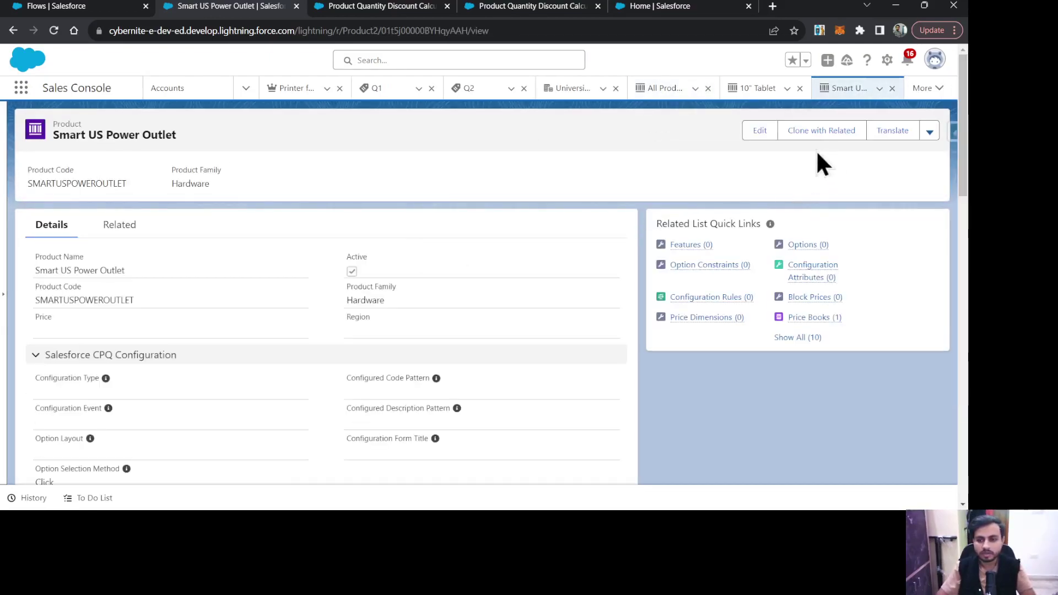
# - Set the price of Smart US Power Outlet to 40,000 and save the record
pyautogui.click(768, 132)
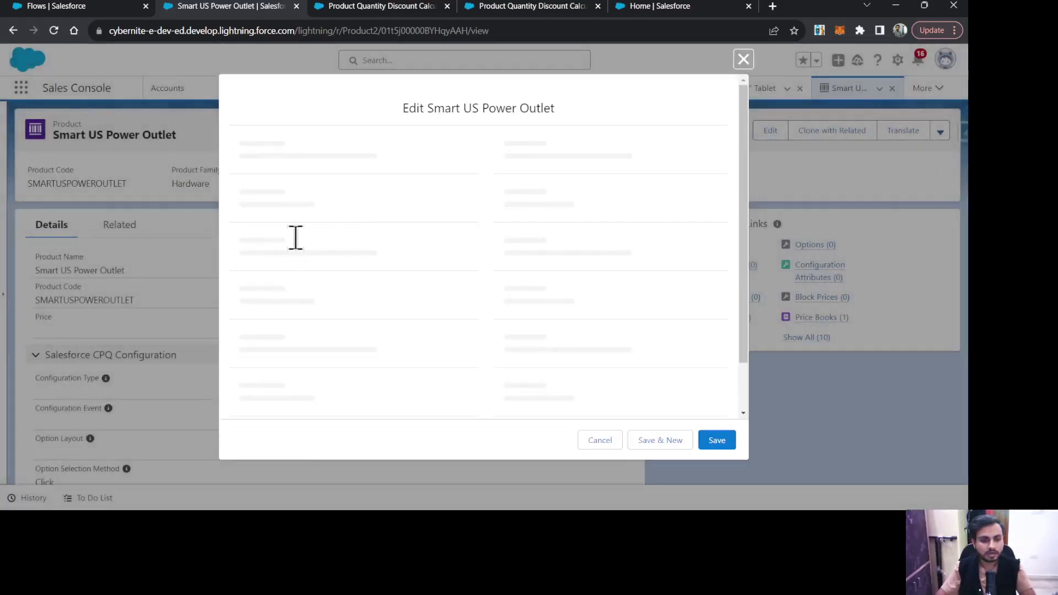
pyautogui.click(276, 236)
pyautogui.write('40,00')
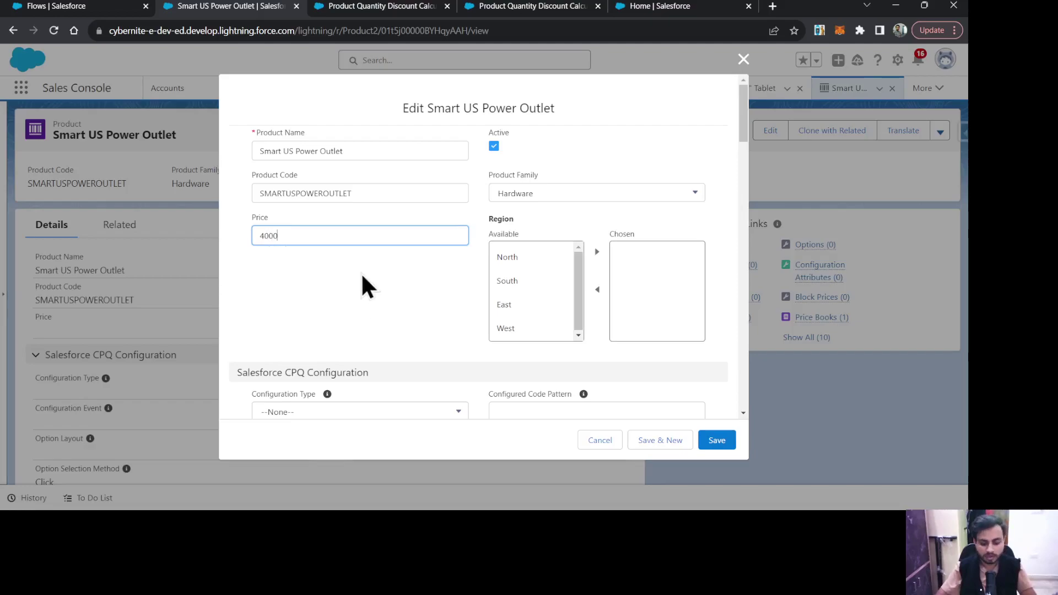
pyautogui.write('0')
pyautogui.click(361, 272)
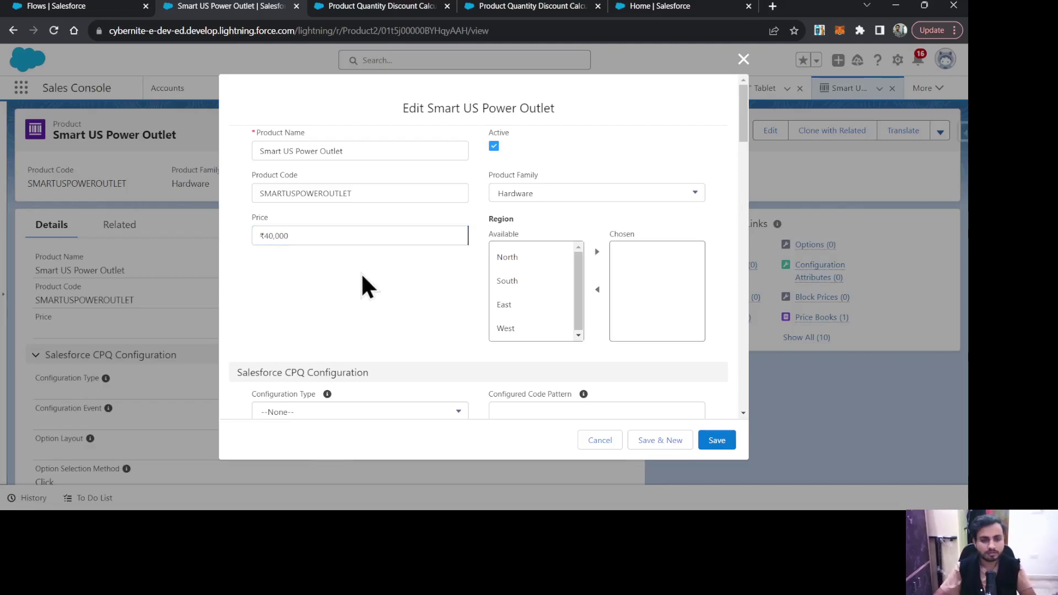
pyautogui.click(716, 440)
# - Copy the product name Camera Mount Microphone from the debug run's data table and return to the product record's browser tab
pyautogui.click(537, 6)
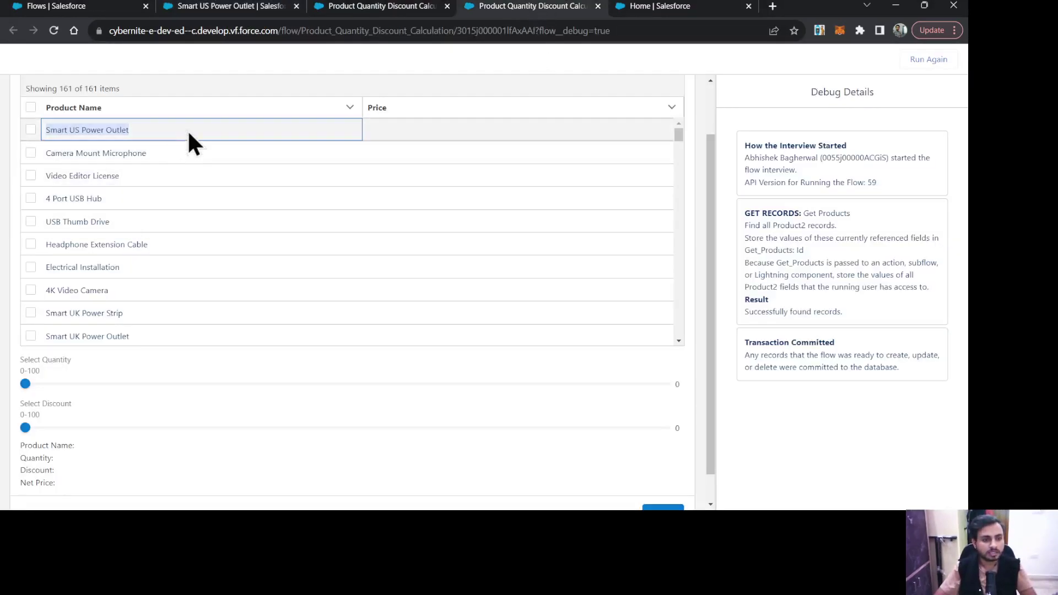
pyautogui.moveTo(146, 154); pyautogui.dragTo(51, 154)
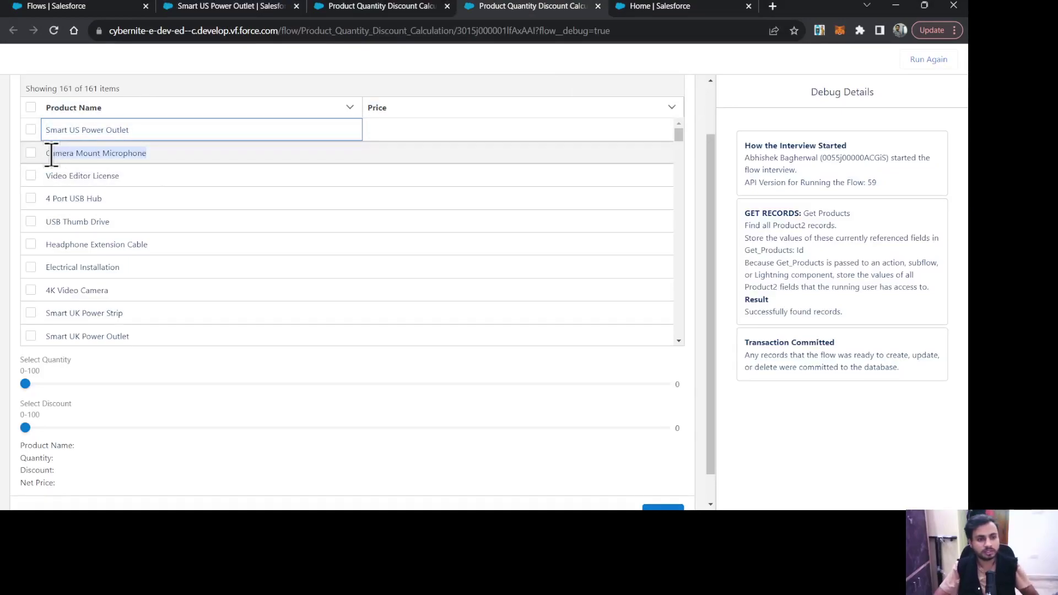
pyautogui.click(225, 8)
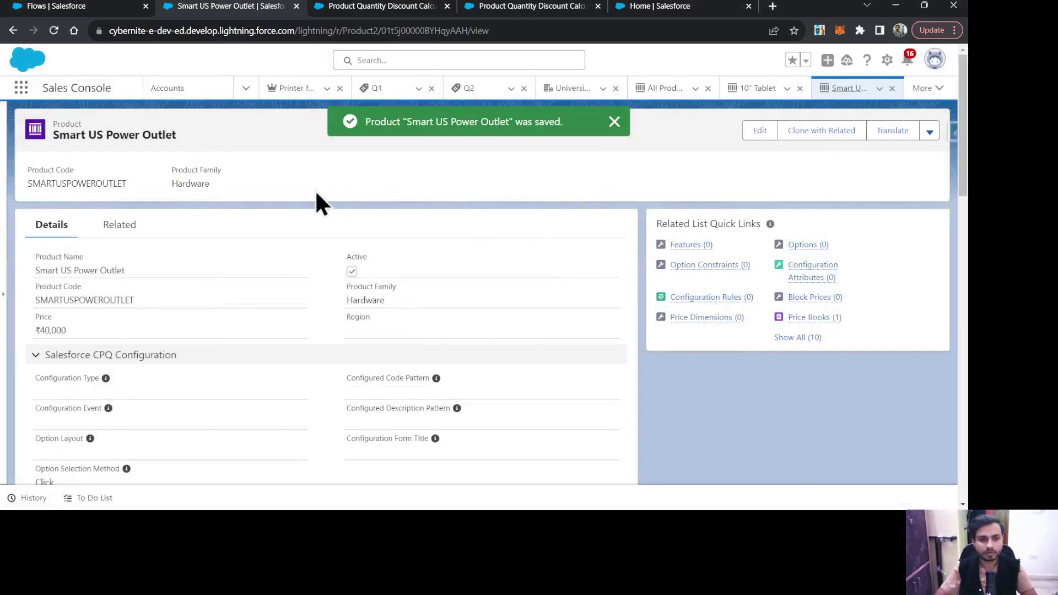
# - Find the Products object among the apps and items and display its All Products list view
pyautogui.click(246, 89)
pyautogui.scroll(-3, 229, 247)
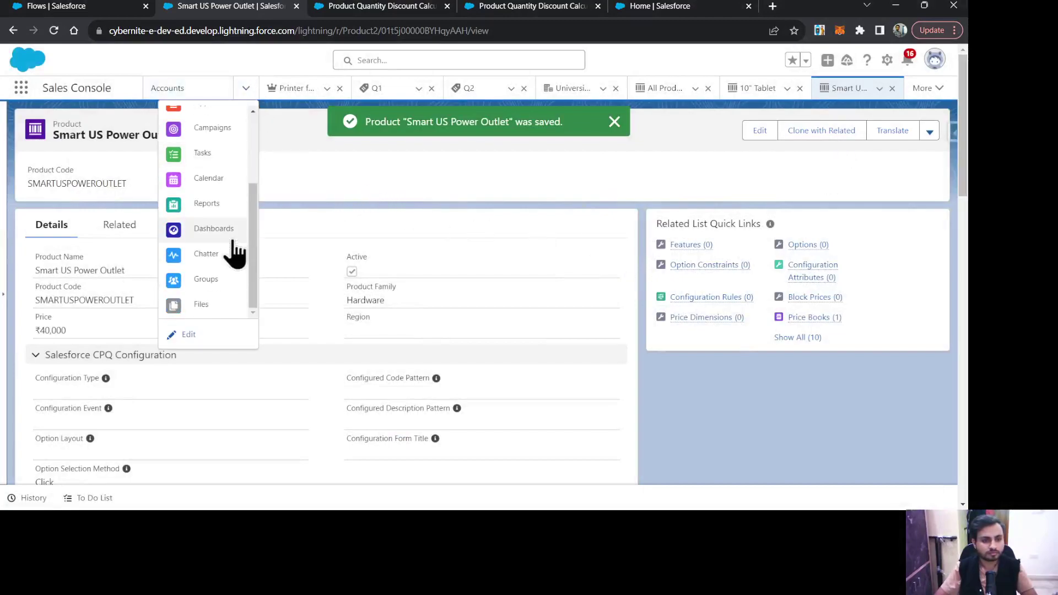
pyautogui.click(18, 87)
pyautogui.click(19, 88)
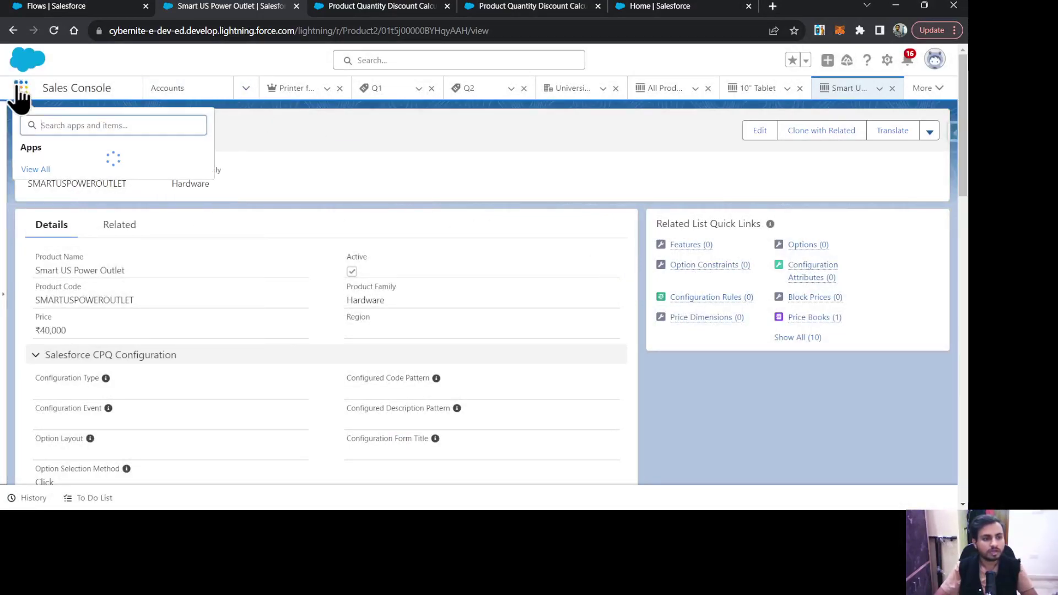
pyautogui.write('pro')
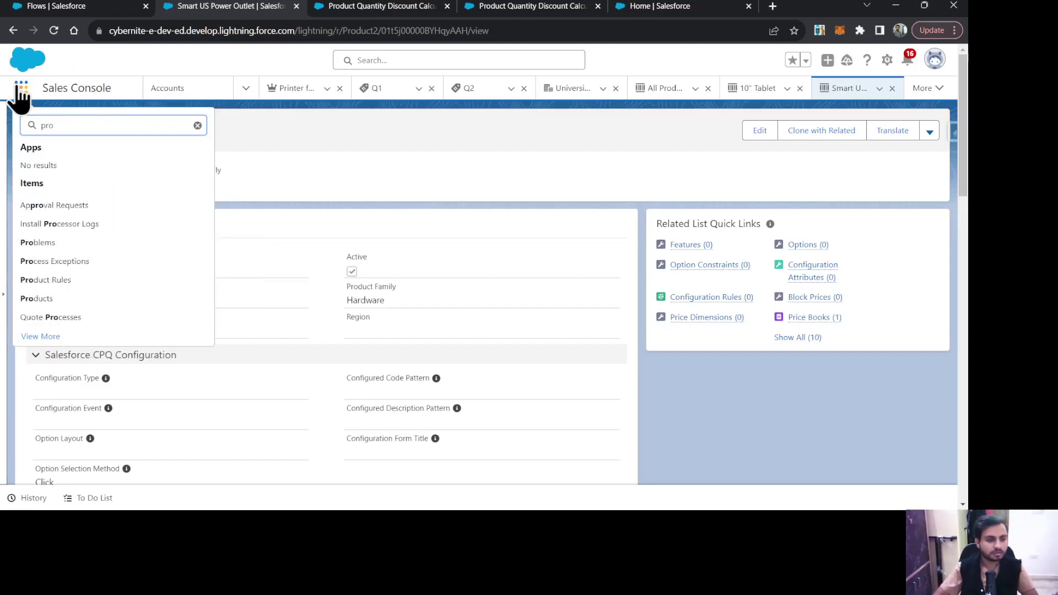
pyautogui.click(36, 299)
pyautogui.click(138, 136)
pyautogui.click(99, 180)
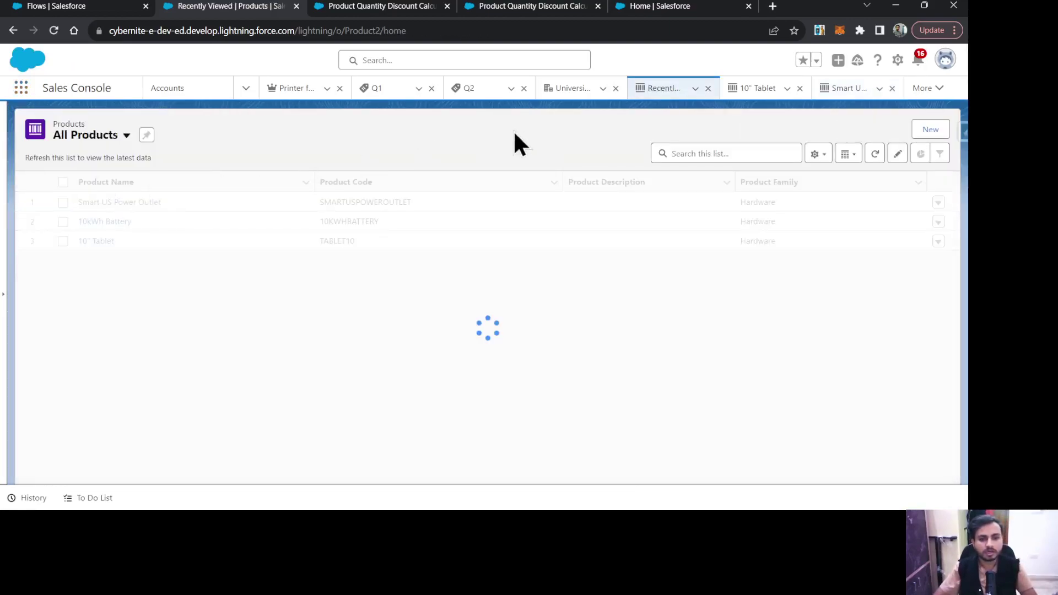
# - Search the product list for Camera Mount Microphone and open its record
pyautogui.click(699, 148)
pyautogui.write('Camera Mount Microphone')
pyautogui.press('Return')
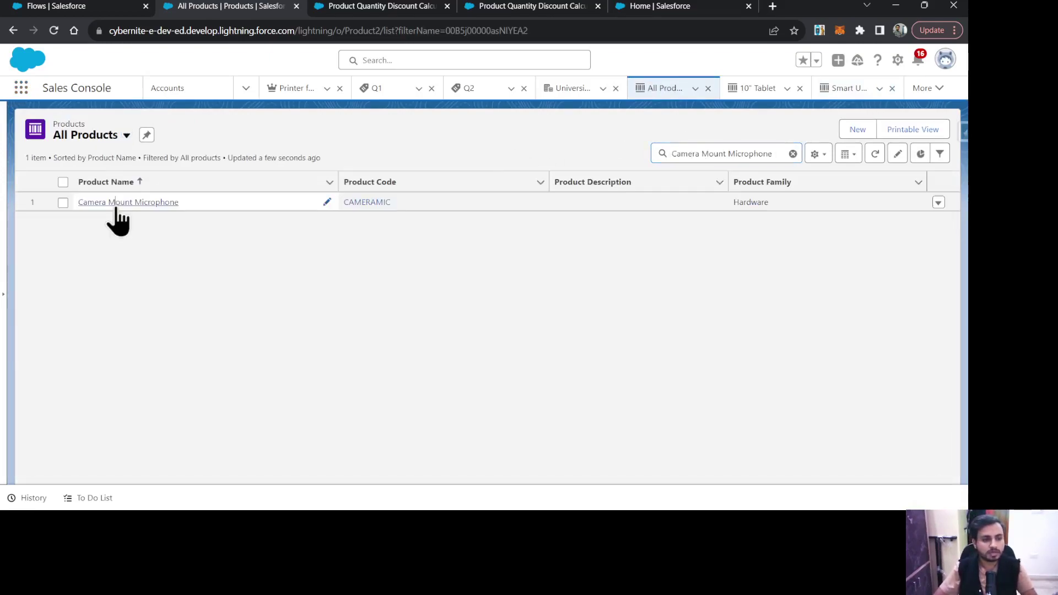
pyautogui.click(113, 202)
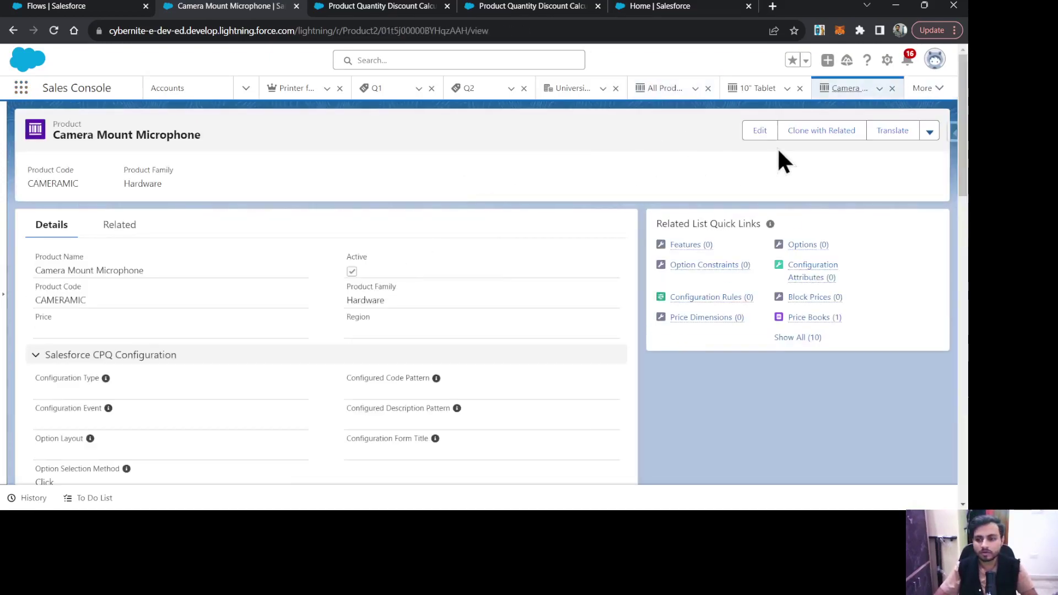
# - Set the price of Camera Mount Microphone to 50,000 and save the record
pyautogui.click(767, 131)
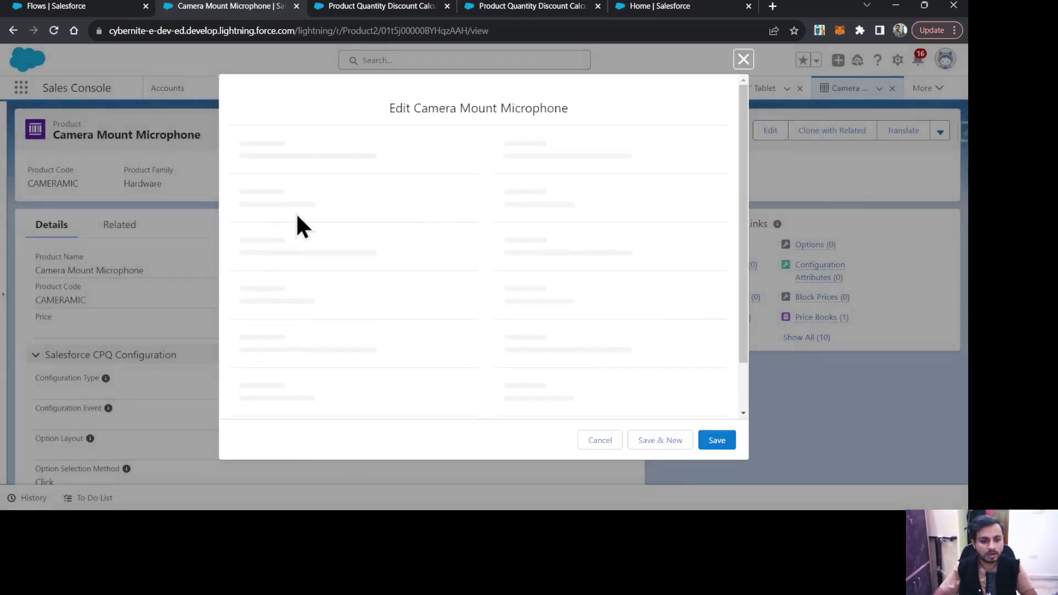
pyautogui.click(291, 234)
pyautogui.write('50,000')
pyautogui.click(389, 300)
pyautogui.click(716, 440)
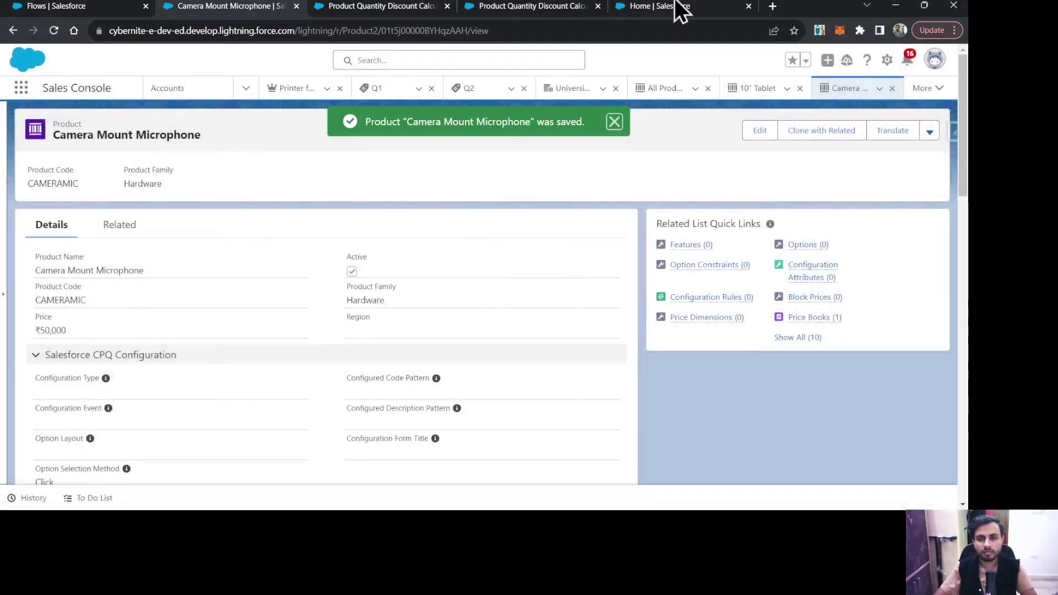
# - Reload the debug page of the Product Quantity Discount Calculation flow and run the flow again with the default debug options
pyautogui.click(677, 6)
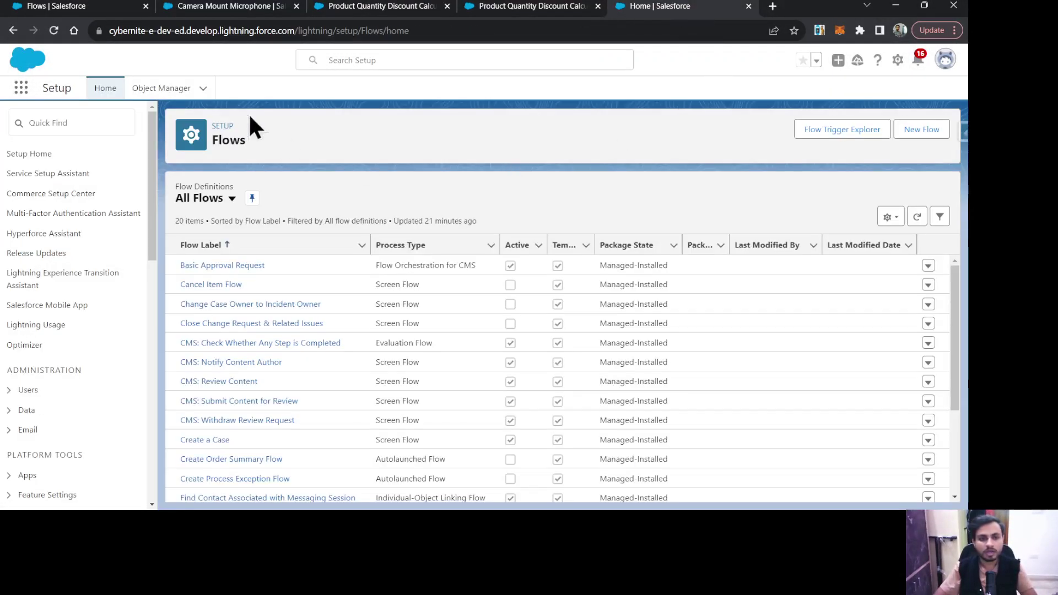
pyautogui.click(502, 6)
pyautogui.click(403, 31)
pyautogui.press('Return')
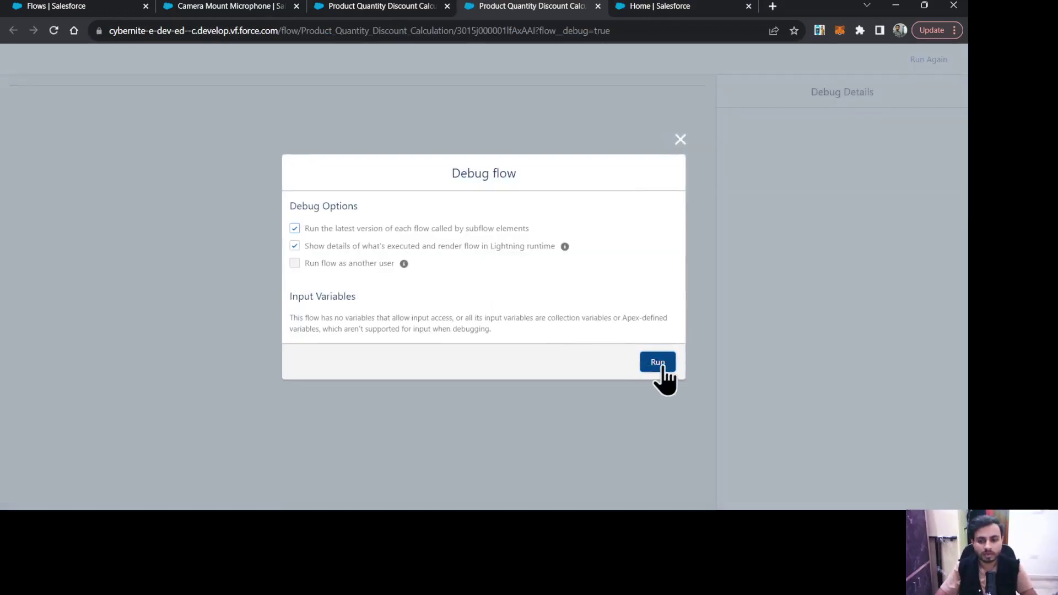
pyautogui.click(657, 364)
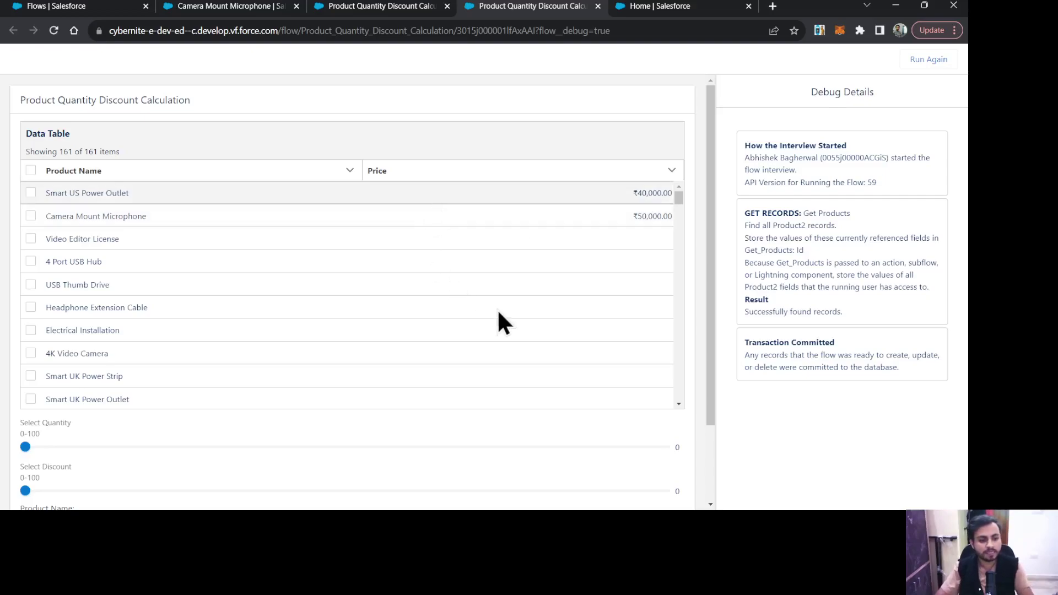
# - Select Smart US Power Outlet in the running flow's data table and check the product name in the summary
pyautogui.scroll(-2, 497, 309)
pyautogui.scroll(3, 484, 282)
pyautogui.scroll(-2, 695, 183)
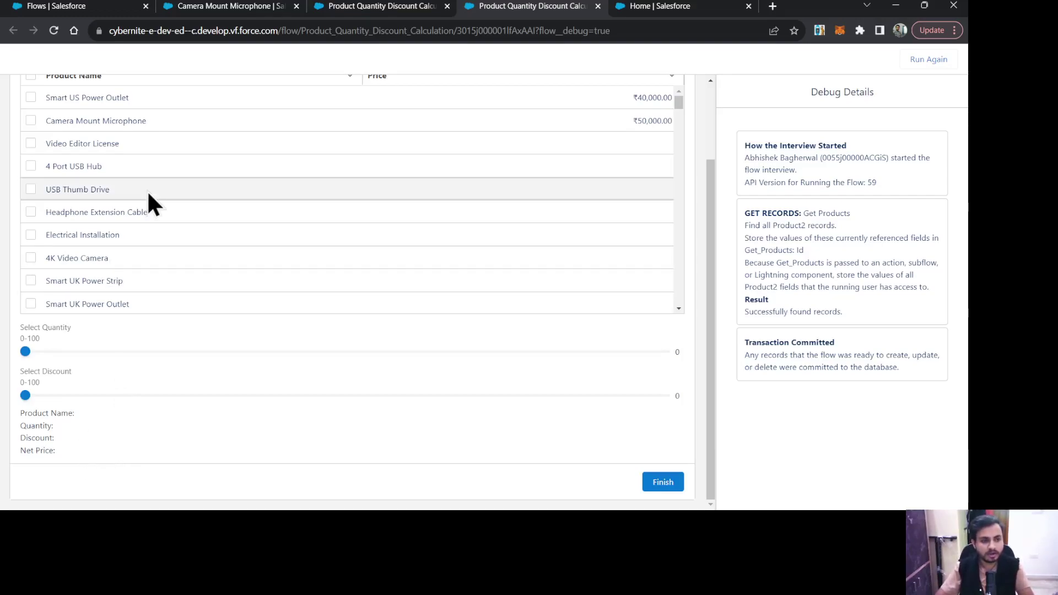
pyautogui.click(31, 97)
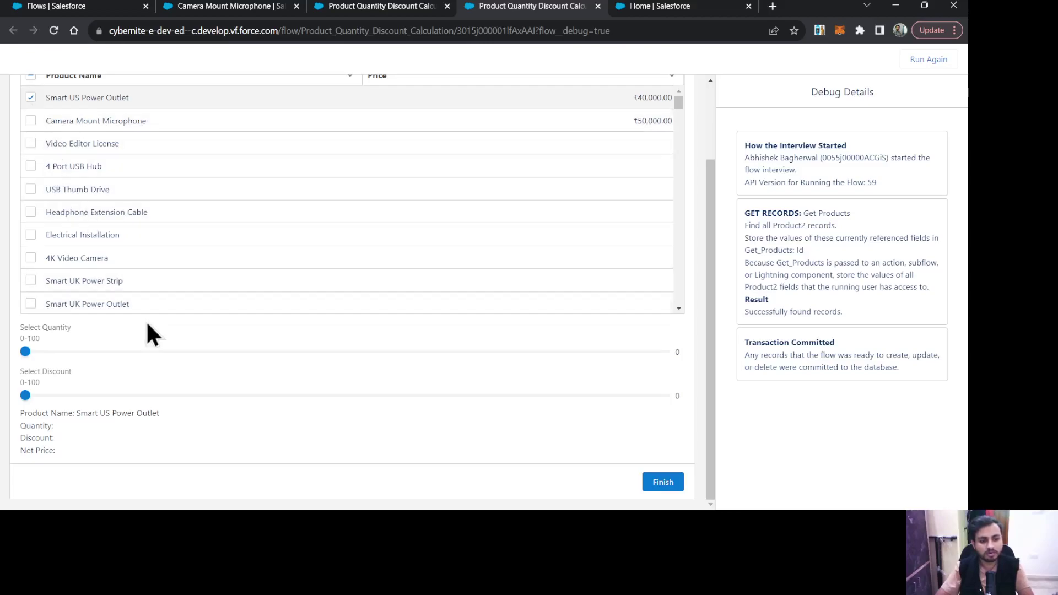
pyautogui.moveTo(160, 414); pyautogui.dragTo(80, 413)
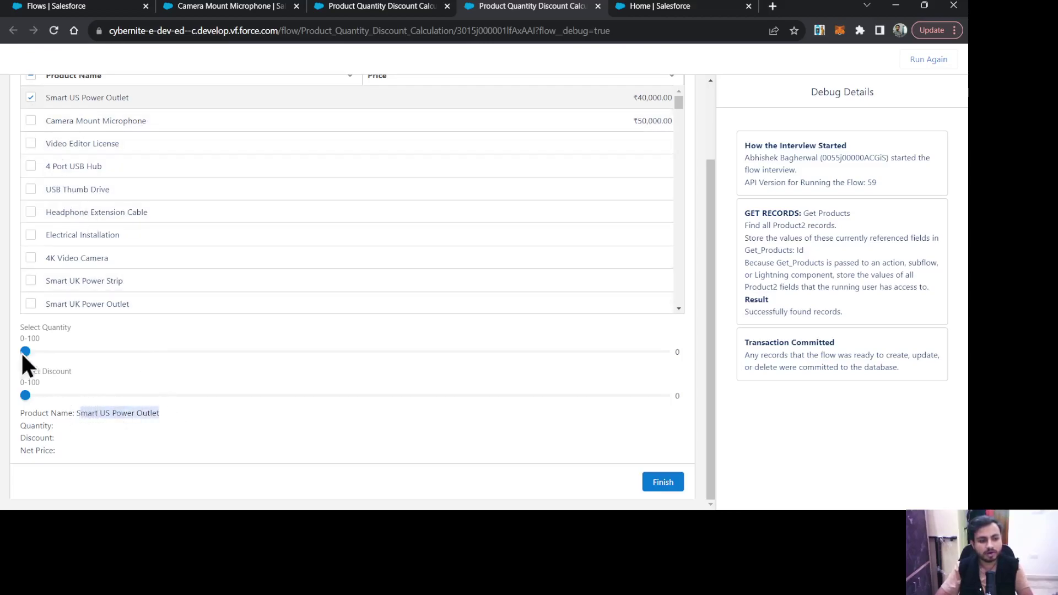
pyautogui.click(3, 220)
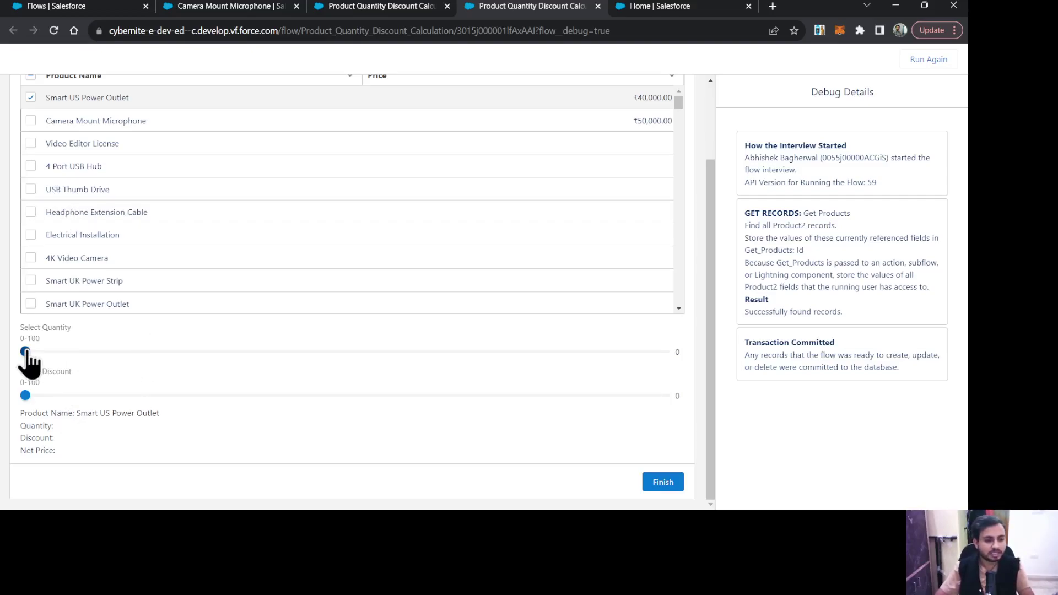
# - Set the quantity slider to 1 and the discount slider to 10 for the selected product
pyautogui.moveTo(25, 352); pyautogui.dragTo(32, 351)
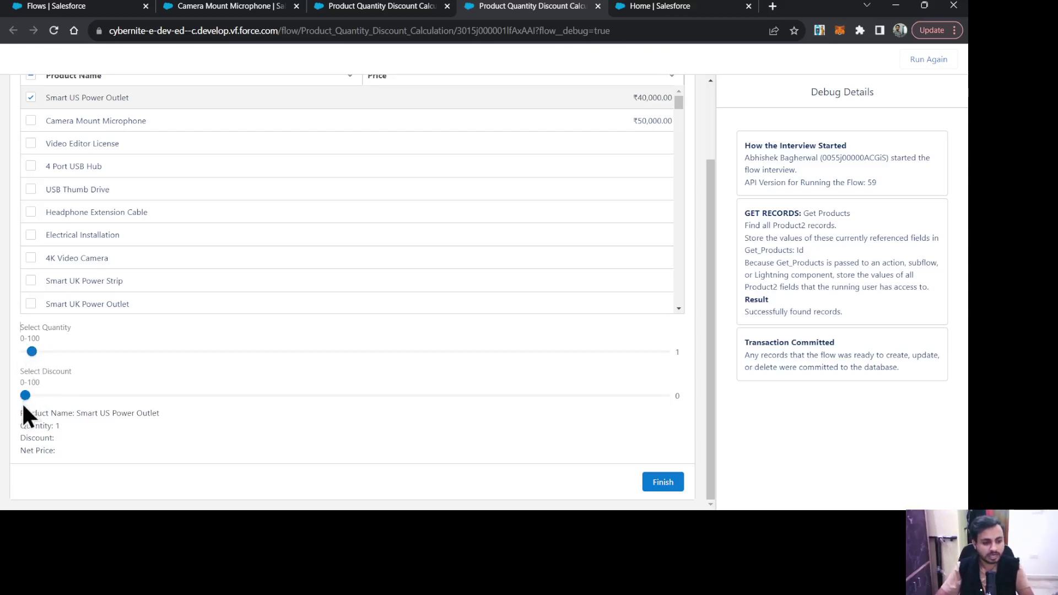
pyautogui.moveTo(25, 395); pyautogui.dragTo(88, 395)
pyautogui.click(1, 372)
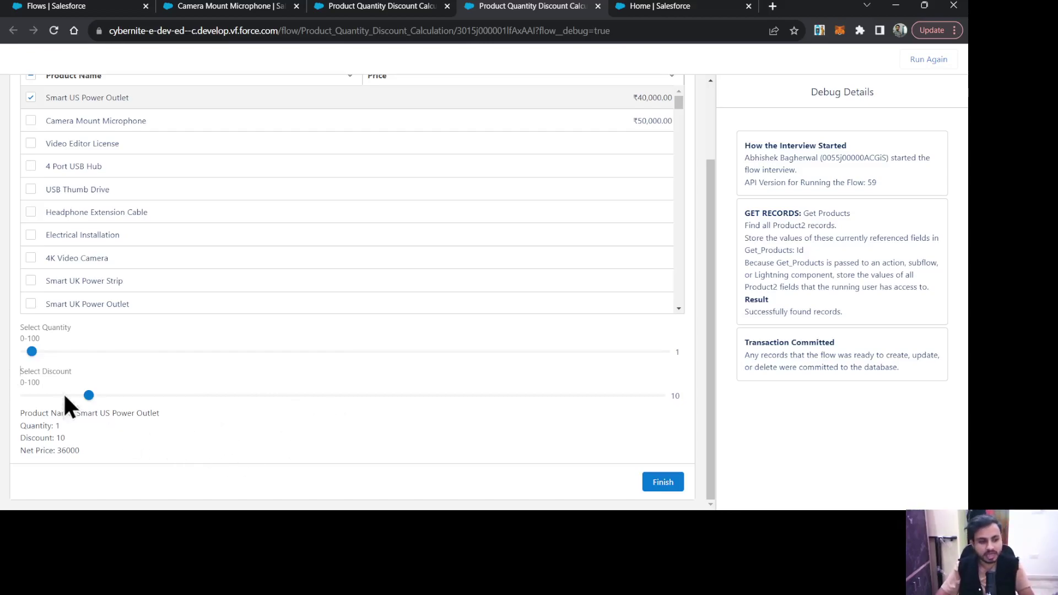
# - Raise the quantity slider to 2 and check the net price in the summary
pyautogui.moveTo(32, 360)
pyautogui.mouseDown()
pyautogui.moveTo(51, 366)
pyautogui.moveTo(37, 358)
pyautogui.mouseUp()
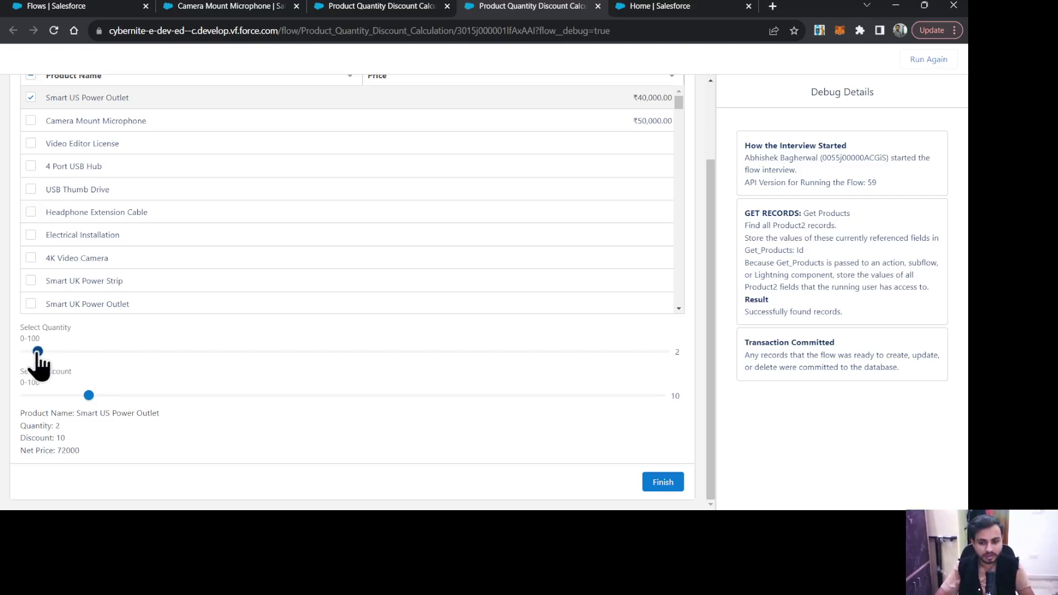
pyautogui.click(2, 327)
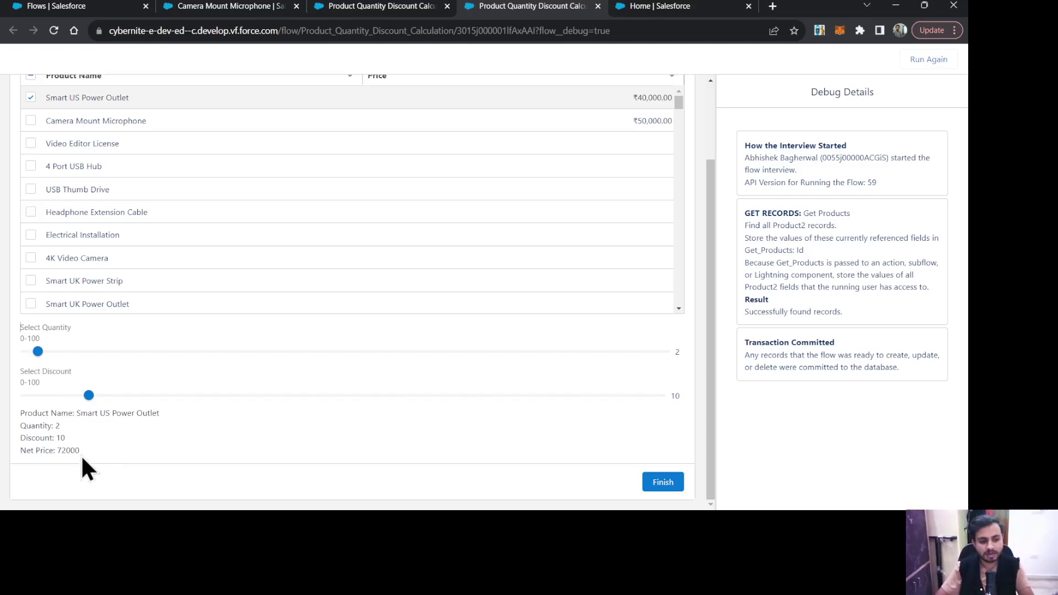
pyautogui.click(167, 458)
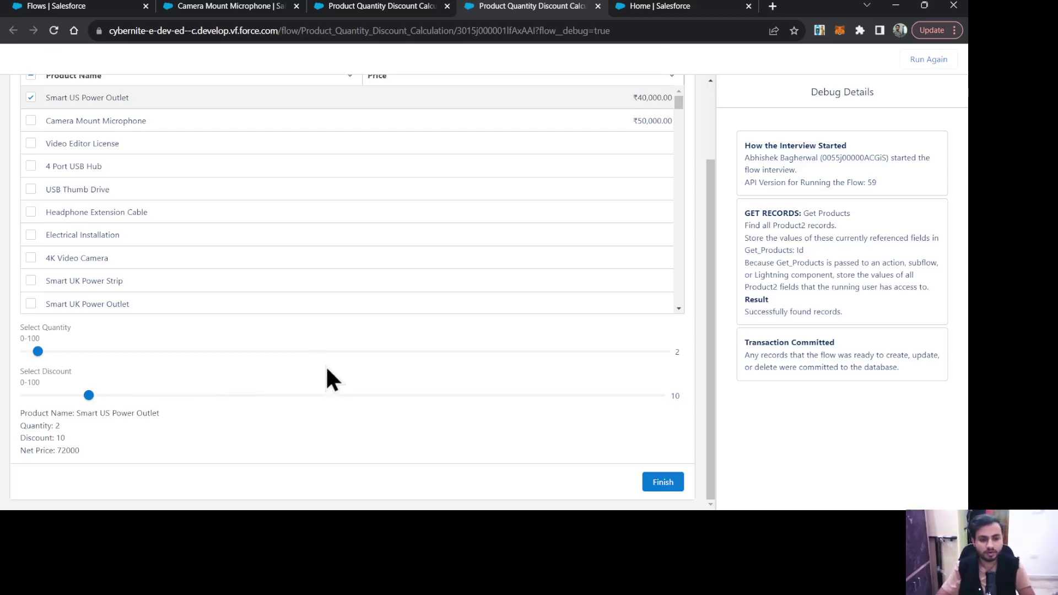
# - Look through the product data table again and set the quantity slider to 47
pyautogui.moveTo(709, 283); pyautogui.dragTo(724, 157)
pyautogui.scroll(-5, 594, 386)
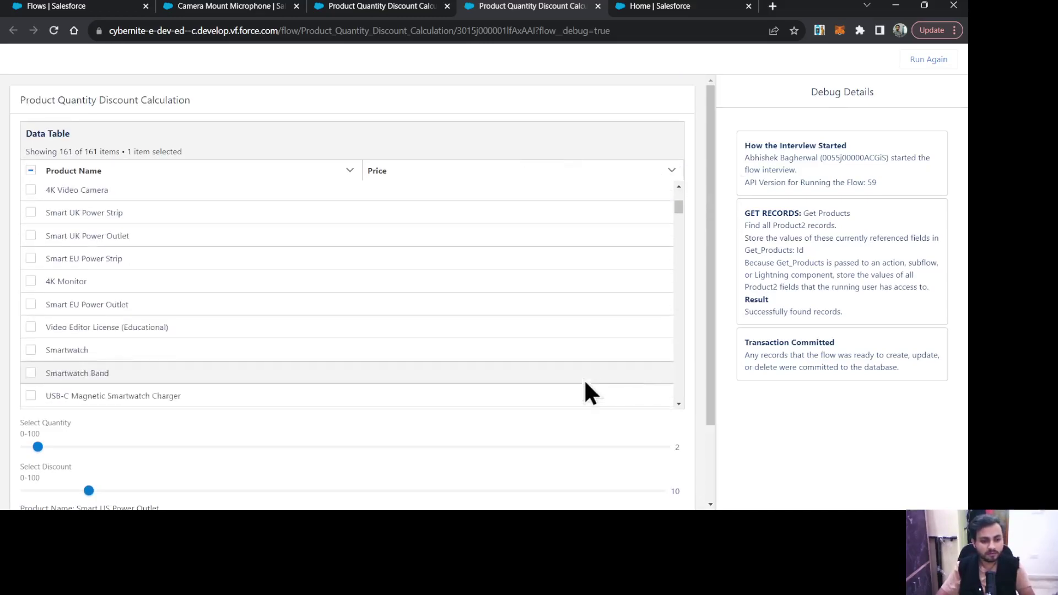
pyautogui.scroll(5, 567, 308)
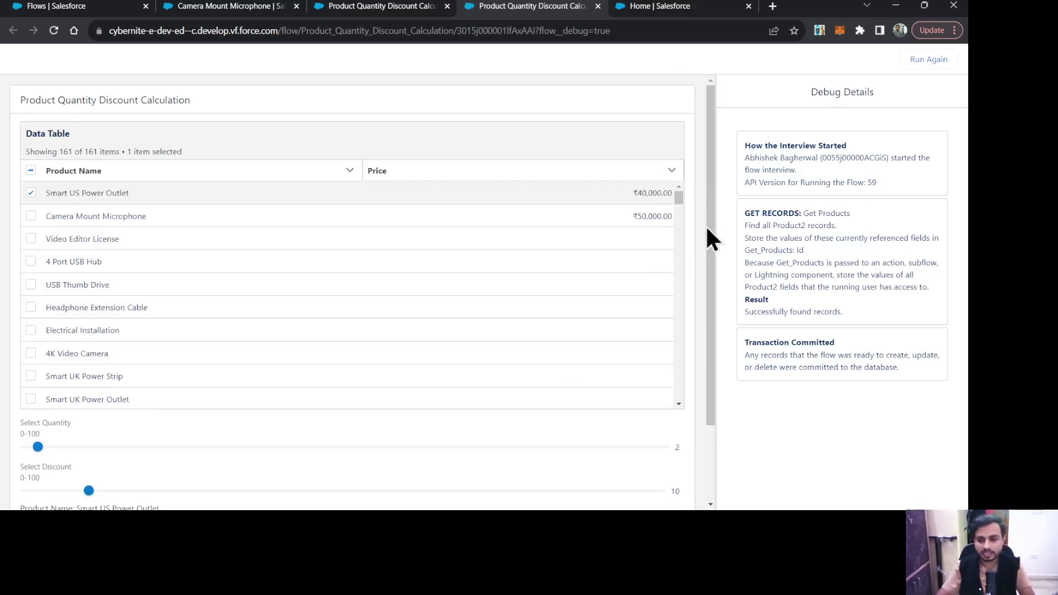
pyautogui.scroll(-1, 706, 254)
pyautogui.moveTo(706, 294); pyautogui.dragTo(710, 331)
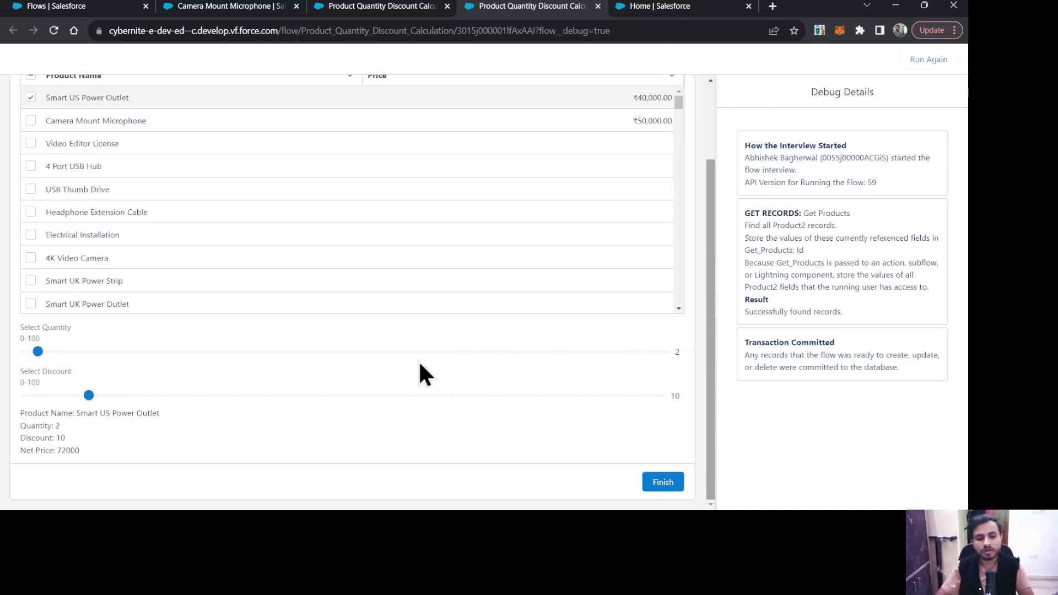
pyautogui.click(324, 352)
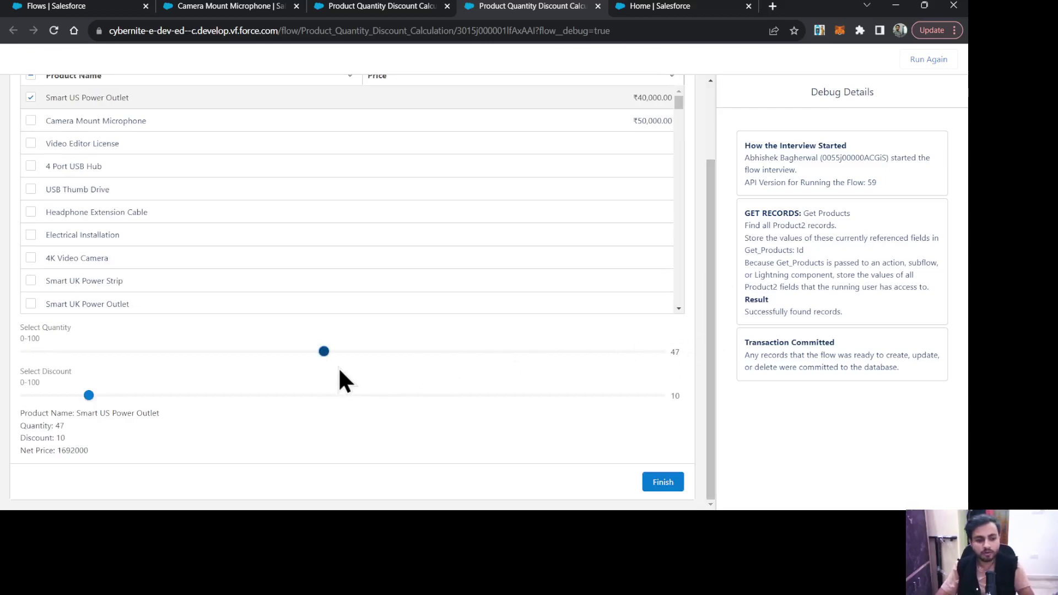